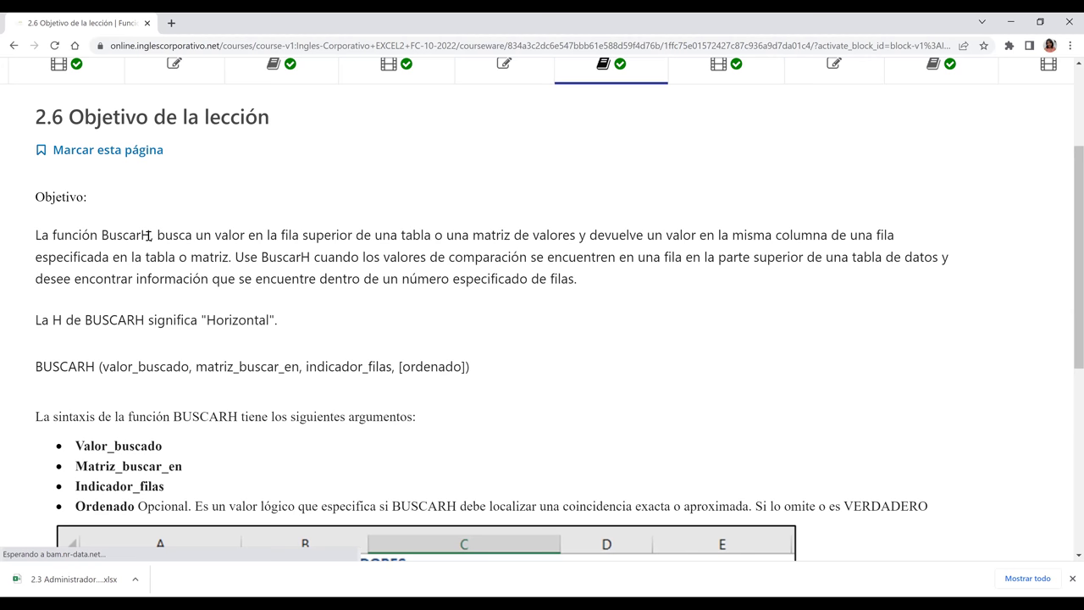
# Read the lesson's description of the BUSCARH function and examine the arguments in its syntax line
pyautogui.scroll(-1, 148, 237)
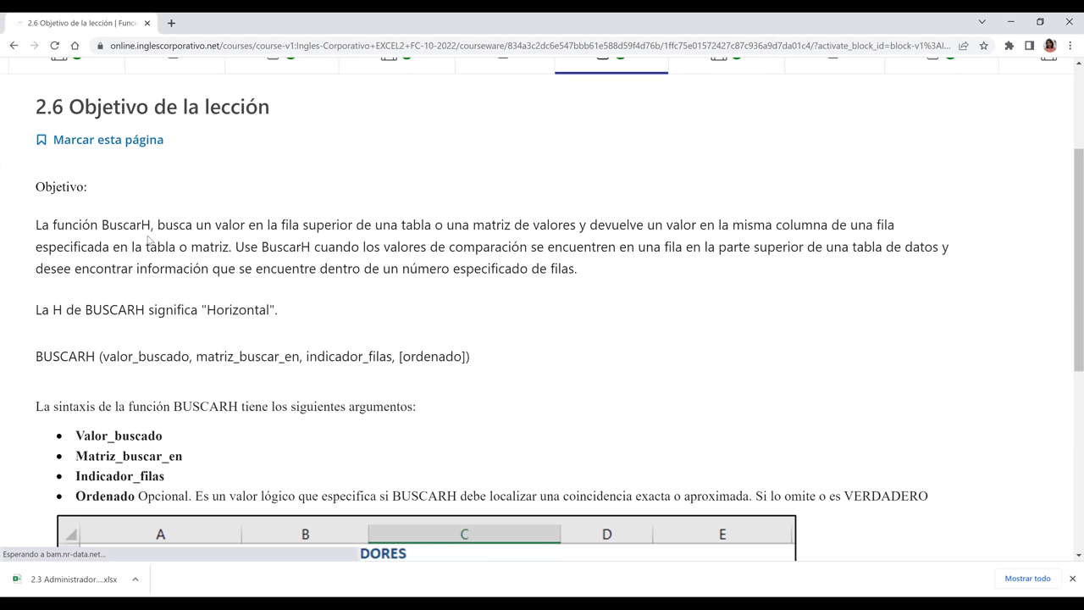
pyautogui.scroll(-2, 149, 240)
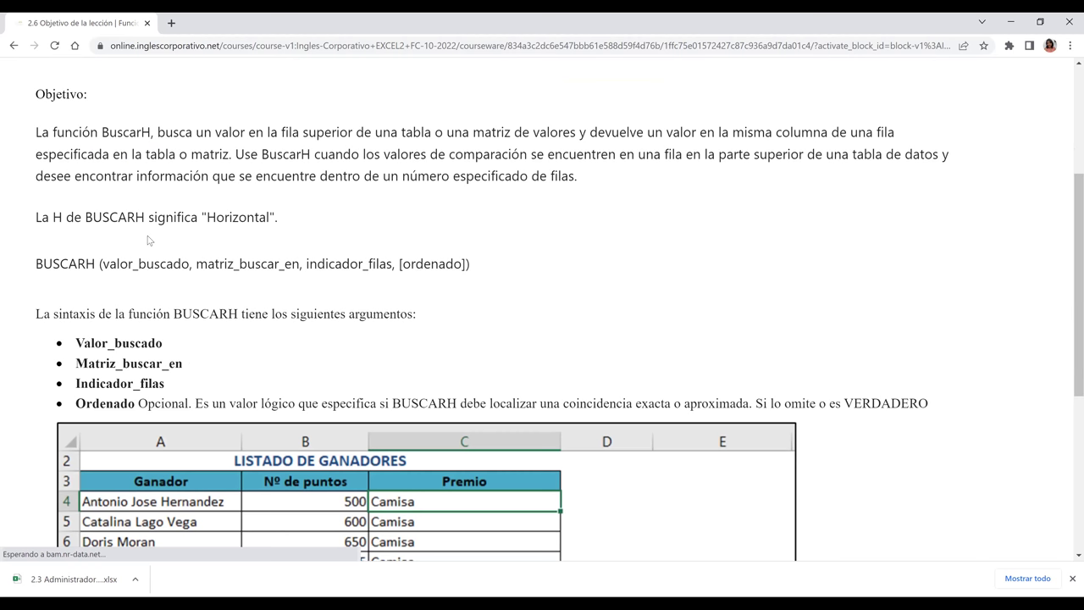
pyautogui.scroll(-1, 148, 241)
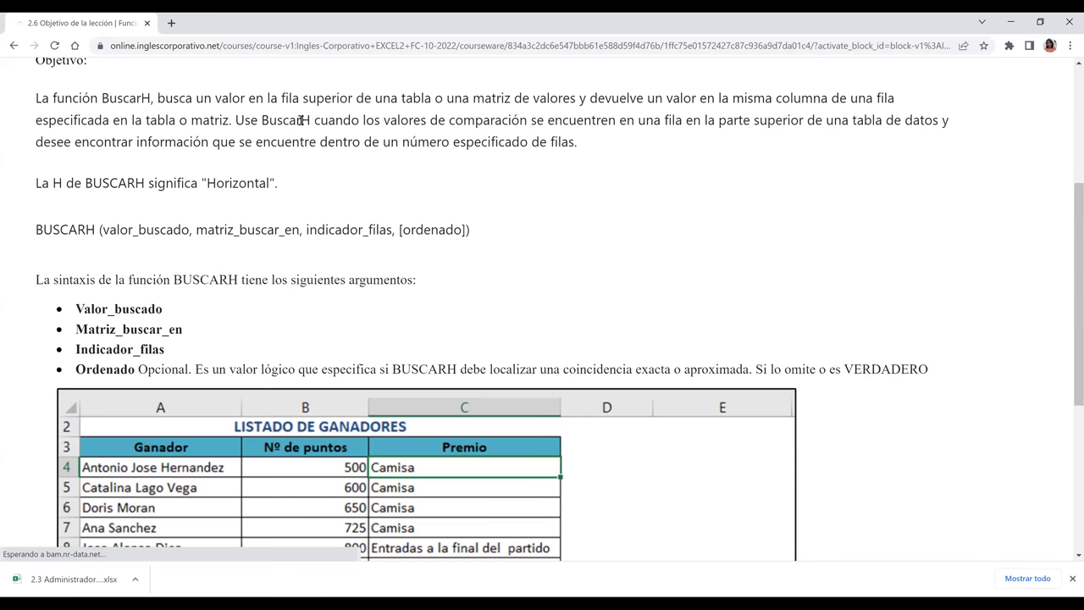
pyautogui.scroll(-1, 301, 120)
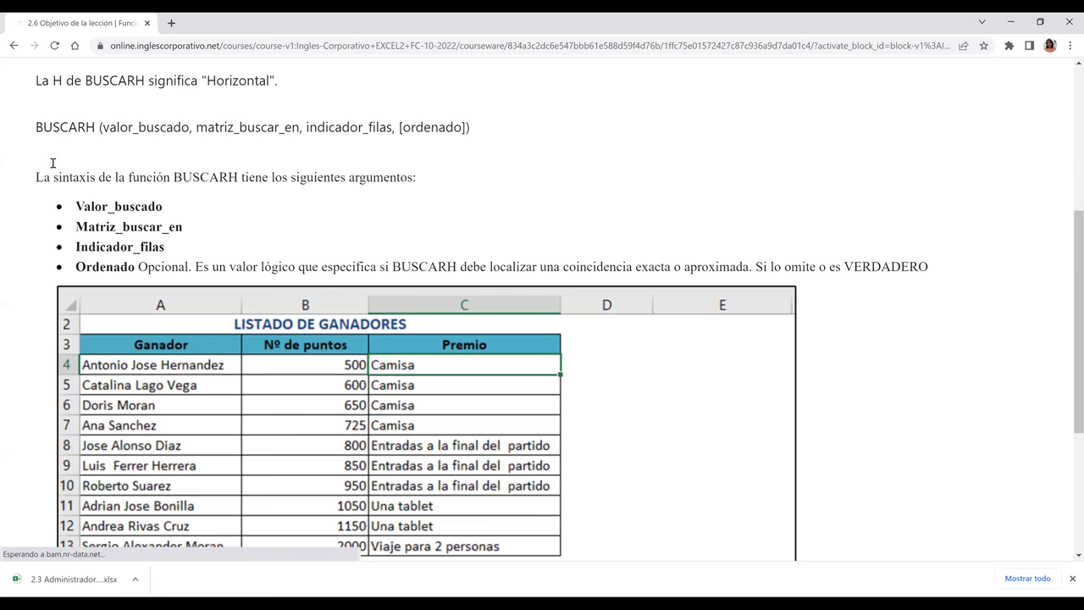
pyautogui.scroll(1, 54, 164)
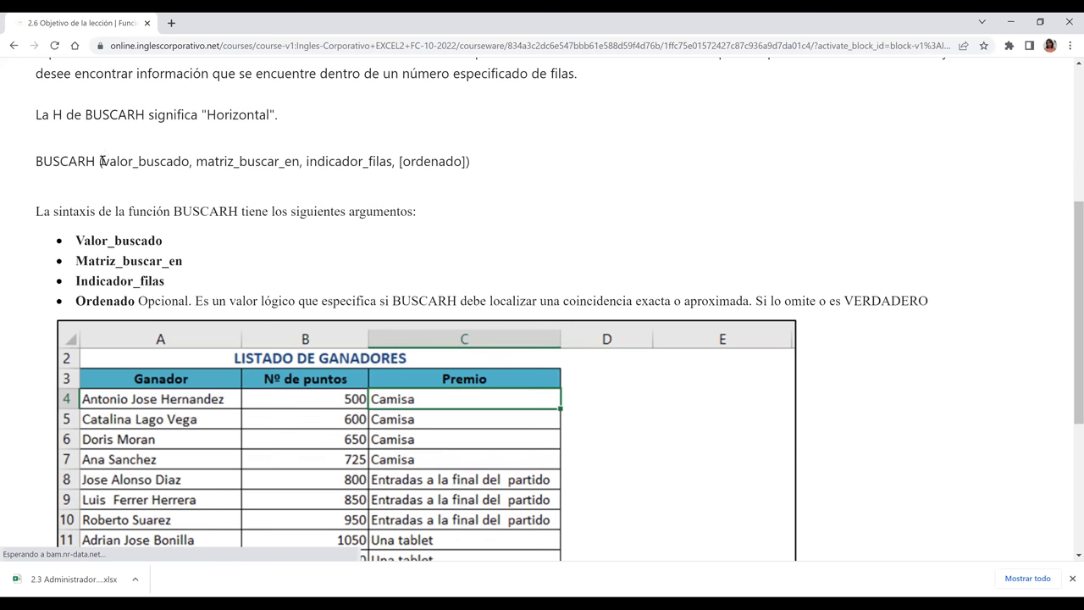
pyautogui.moveTo(101, 161); pyautogui.dragTo(183, 173)
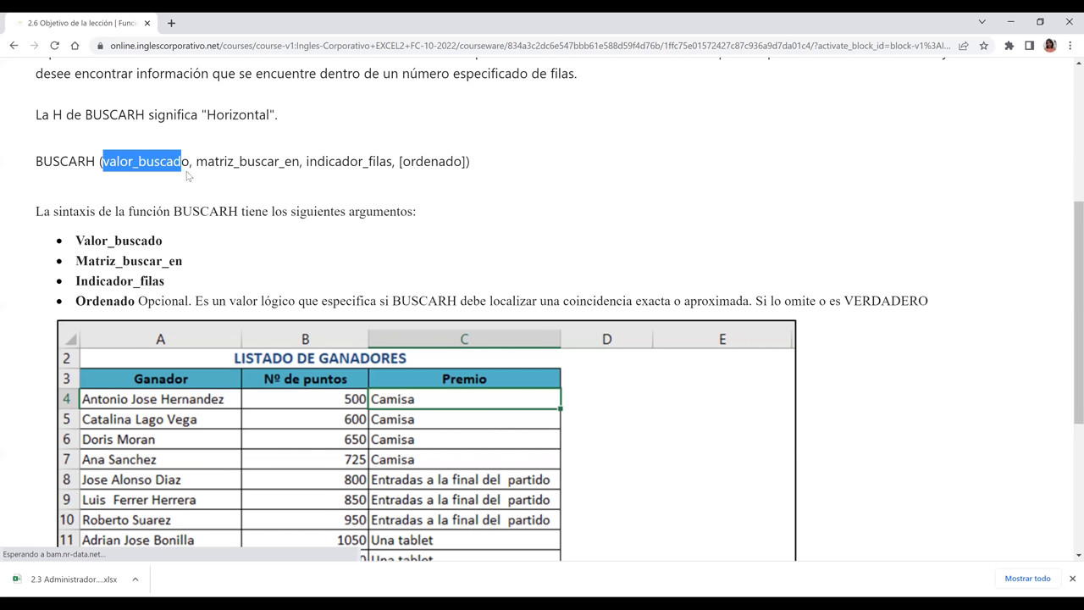
pyautogui.click(333, 168)
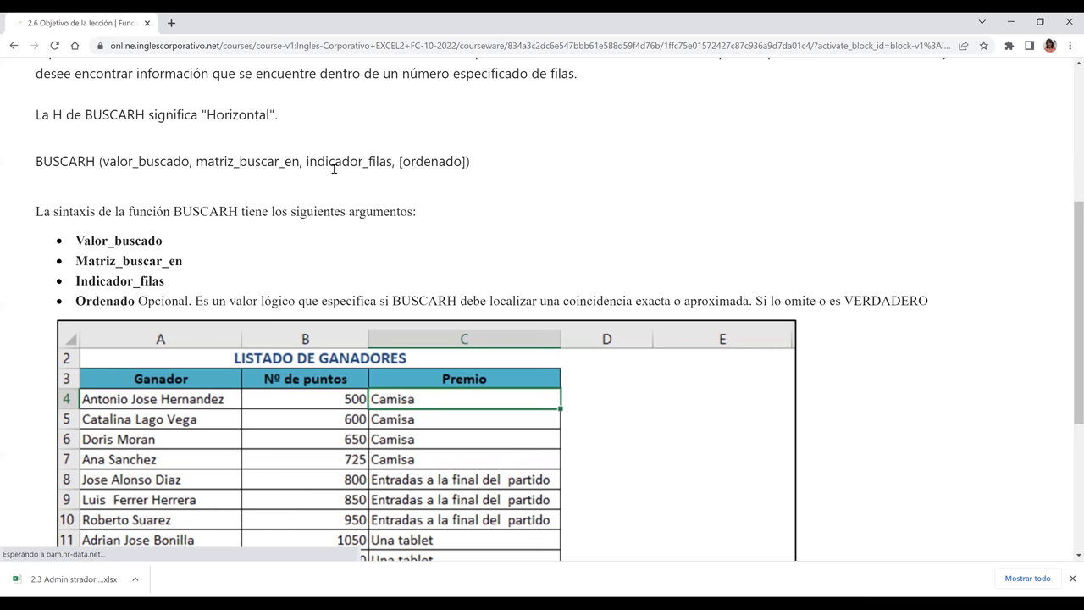
pyautogui.doubleClick(391, 162)
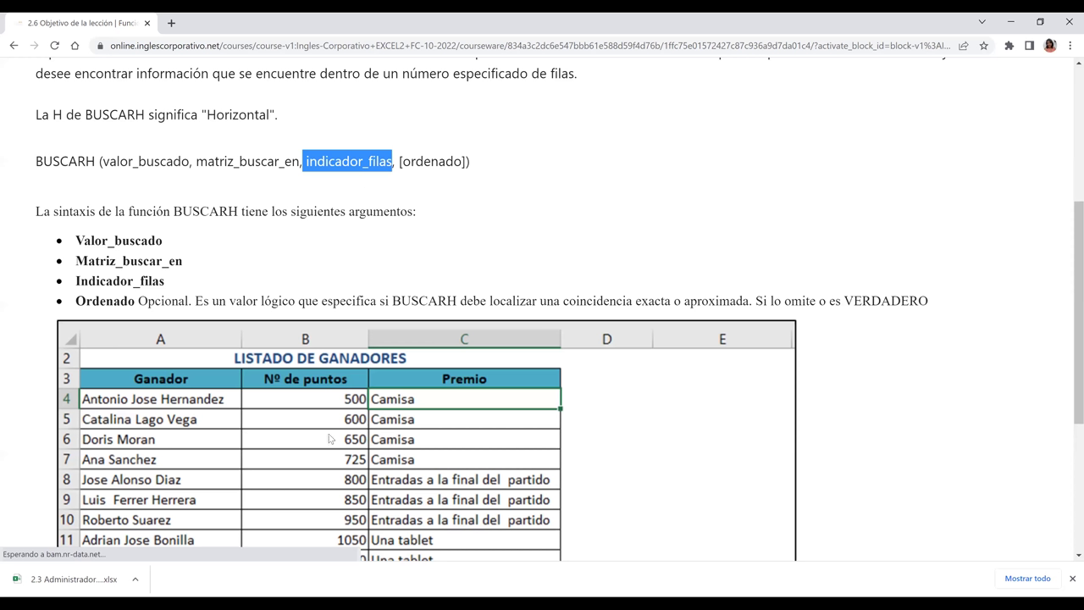
pyautogui.click(269, 442)
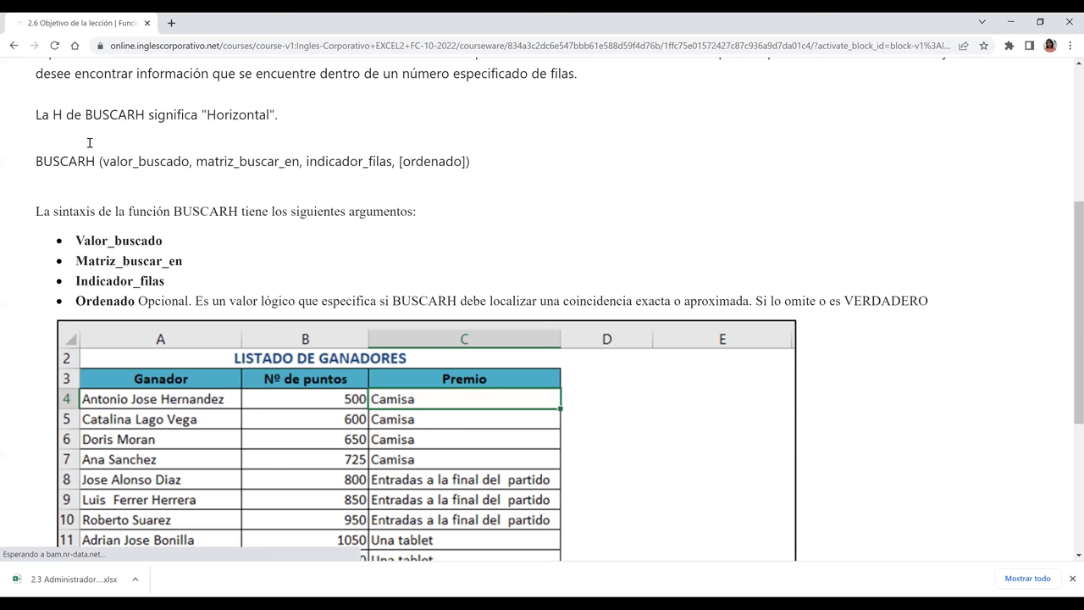
# Examine the list of BUSCARH arguments, including the optional Ordenado argument, and the example table of winners and prizes
pyautogui.scroll(-1, 89, 139)
pyautogui.moveTo(89, 139); pyautogui.dragTo(218, 140)
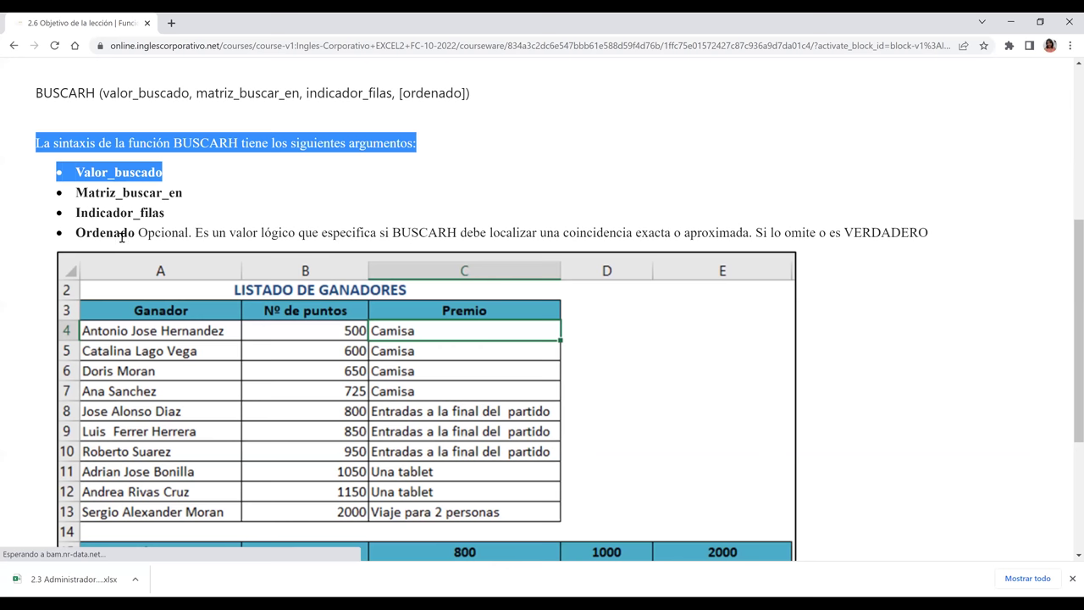
pyautogui.click(105, 235)
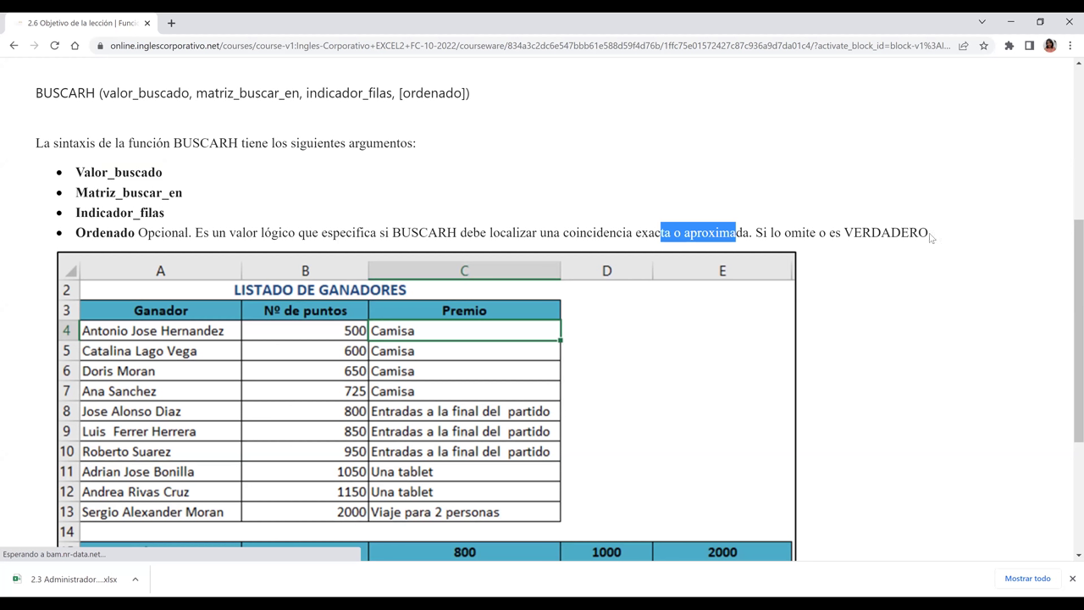
pyautogui.click(991, 260)
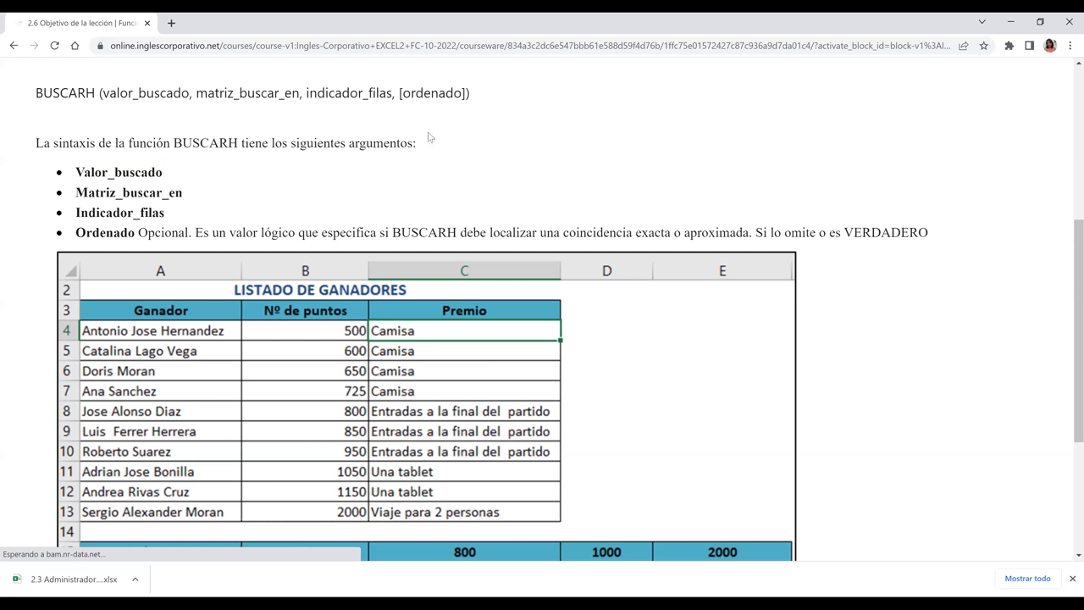
pyautogui.scroll(-2, 427, 137)
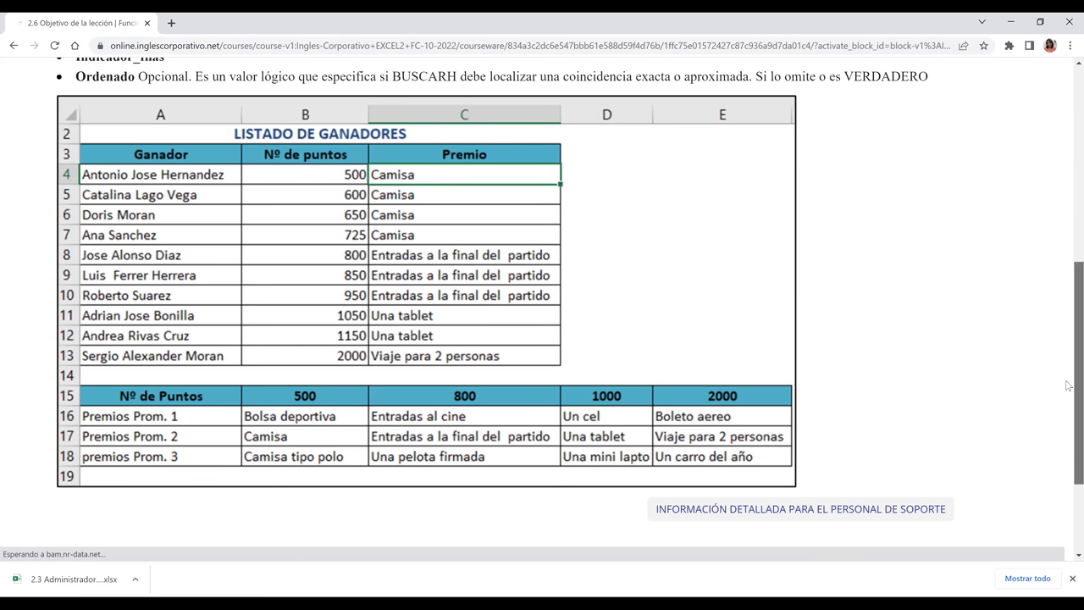
# Go to lesson 2.7 on the BuscarH function and play its video in full screen
pyautogui.scroll(-2, 572, 460)
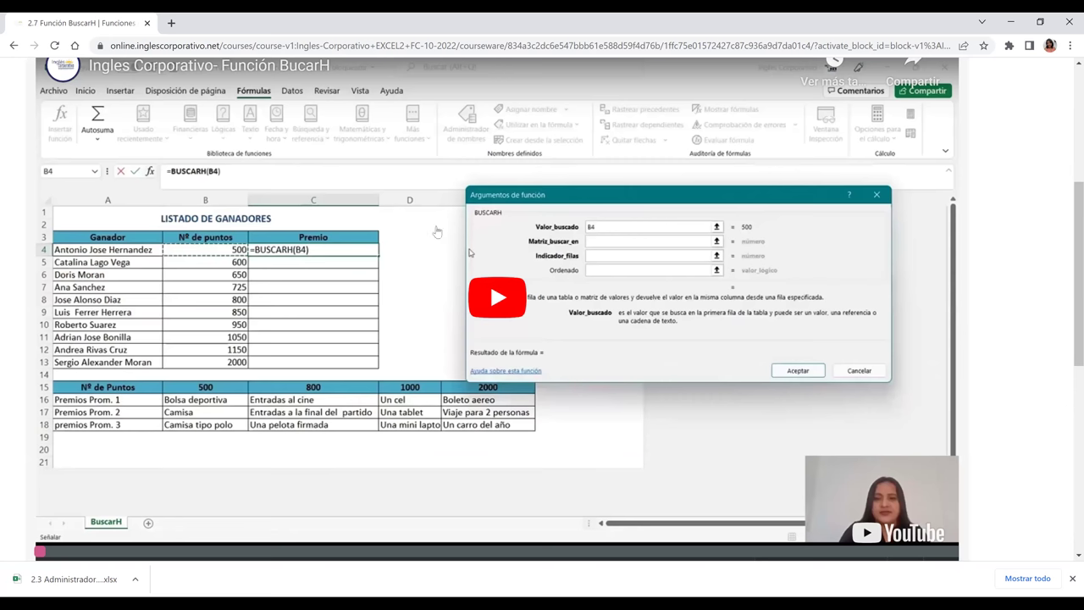
pyautogui.scroll(-2, 453, 224)
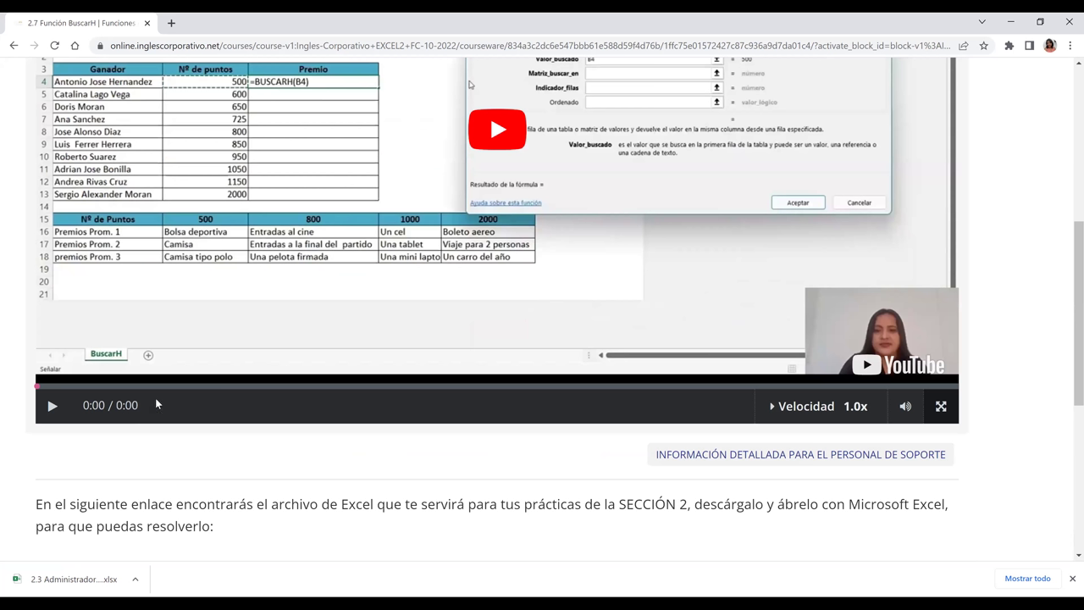
pyautogui.doubleClick(488, 161)
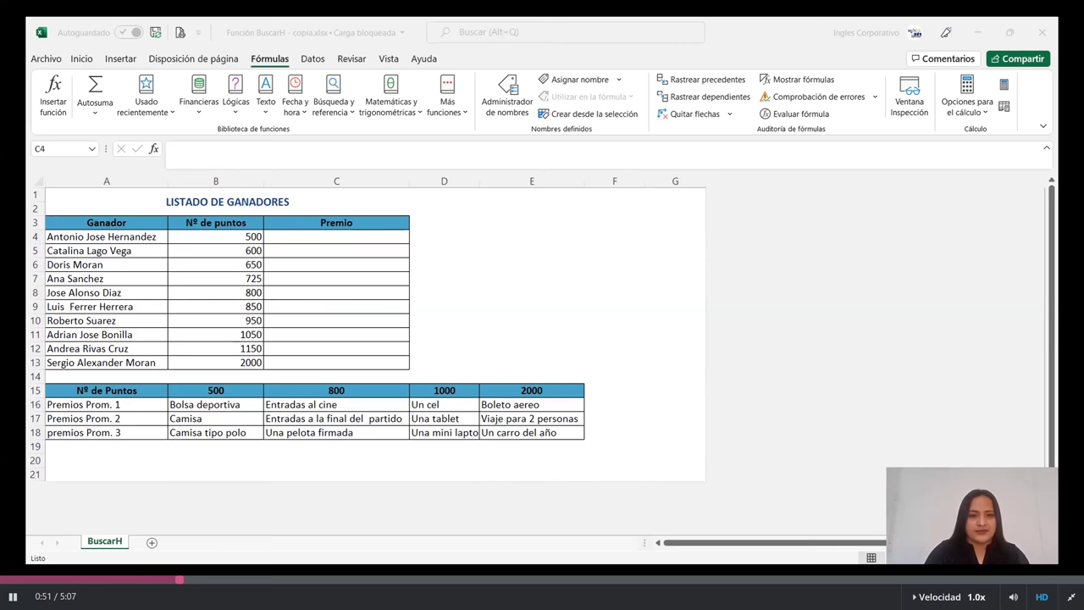
# Insert the lookup function BUSCARH in cell C4 and set its Valor_buscado argument to B4
pyautogui.click(497, 234)
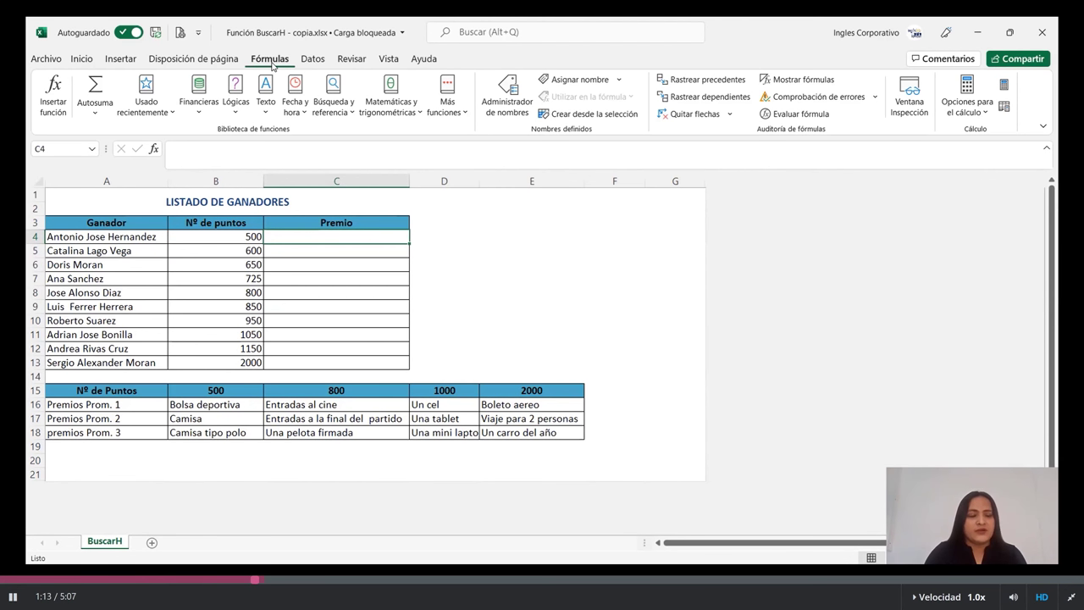
pyautogui.click(353, 116)
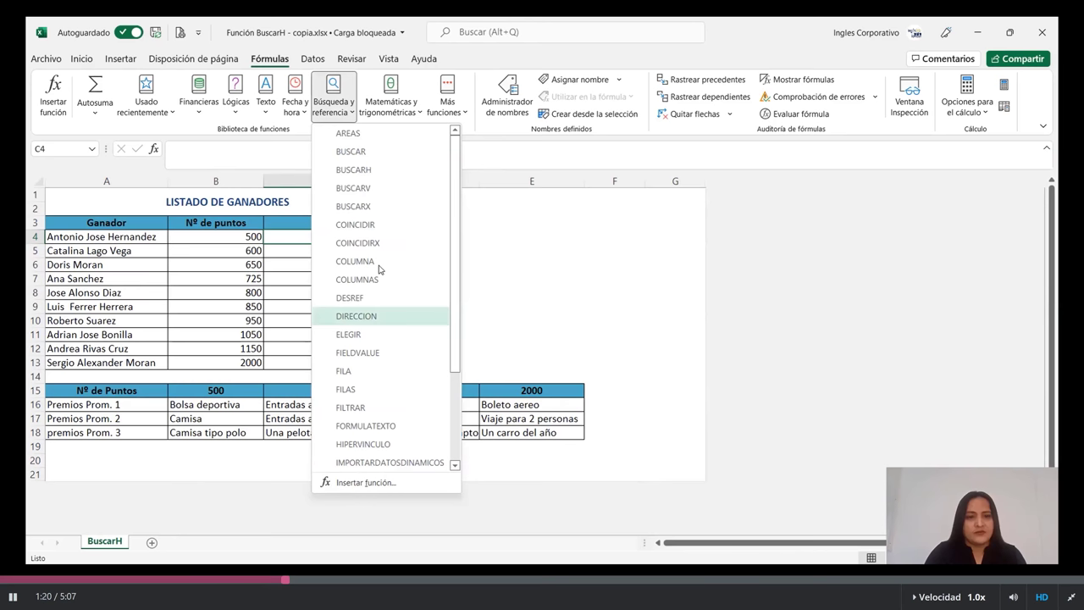
pyautogui.click(353, 170)
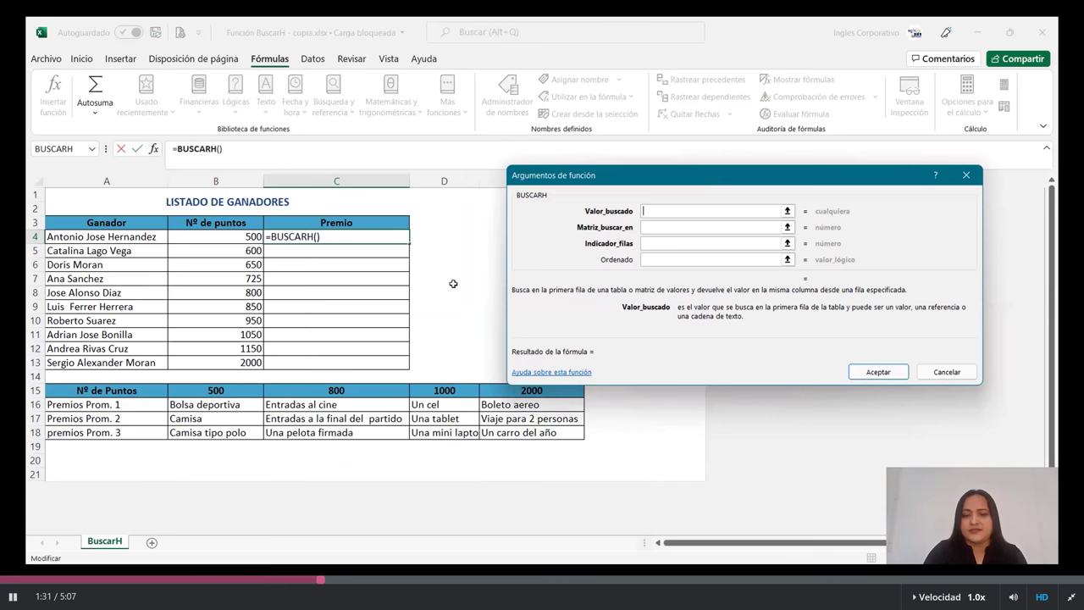
pyautogui.click(786, 211)
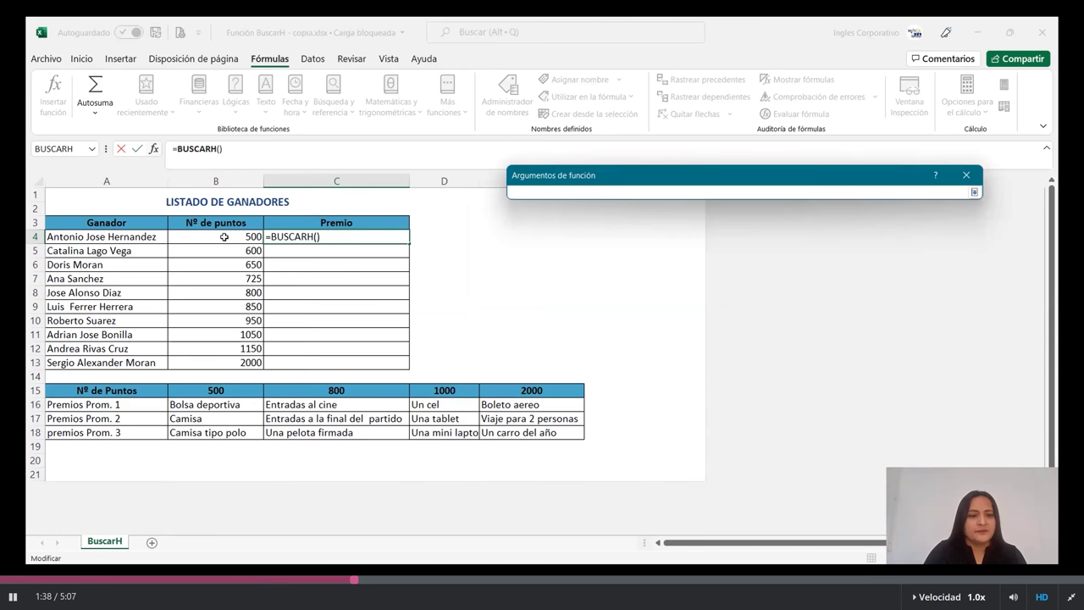
pyautogui.click(224, 236)
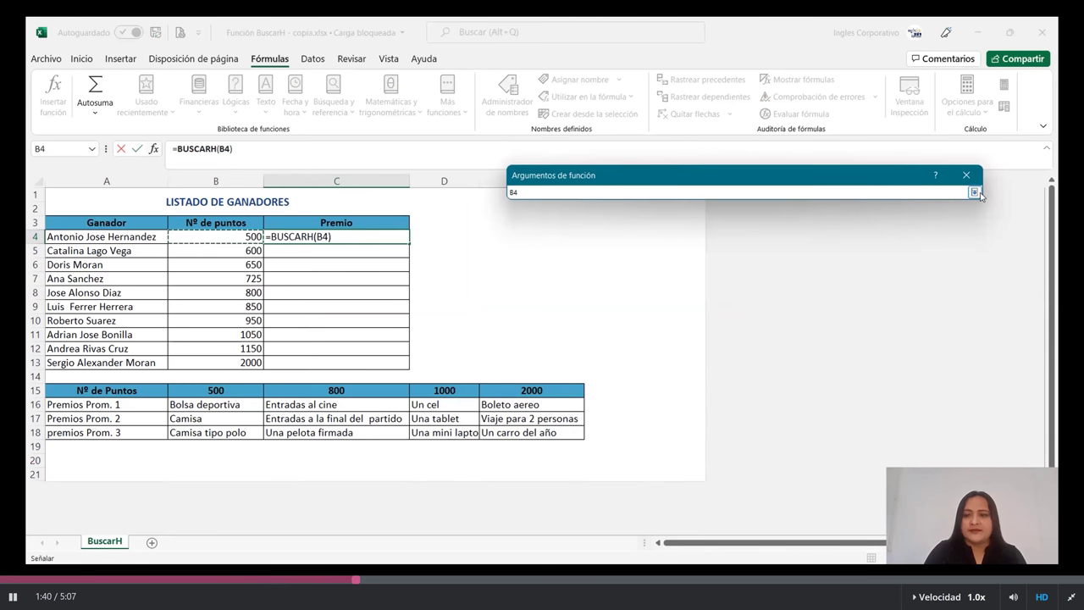
pyautogui.click(975, 192)
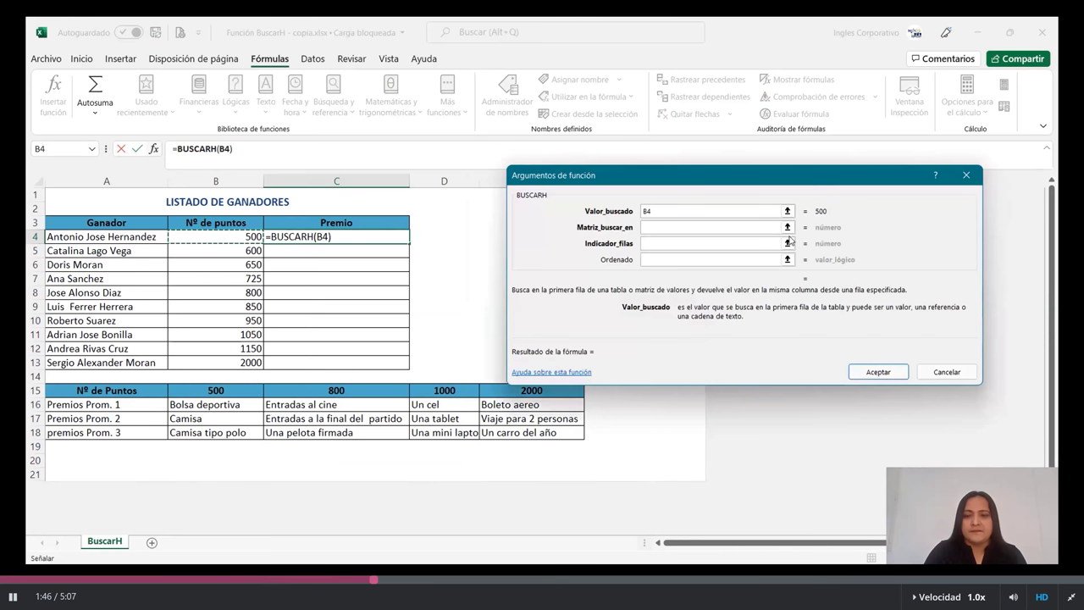
# Set the Matriz_buscar_en argument to the prize table range A15:E18
pyautogui.click(51, 392)
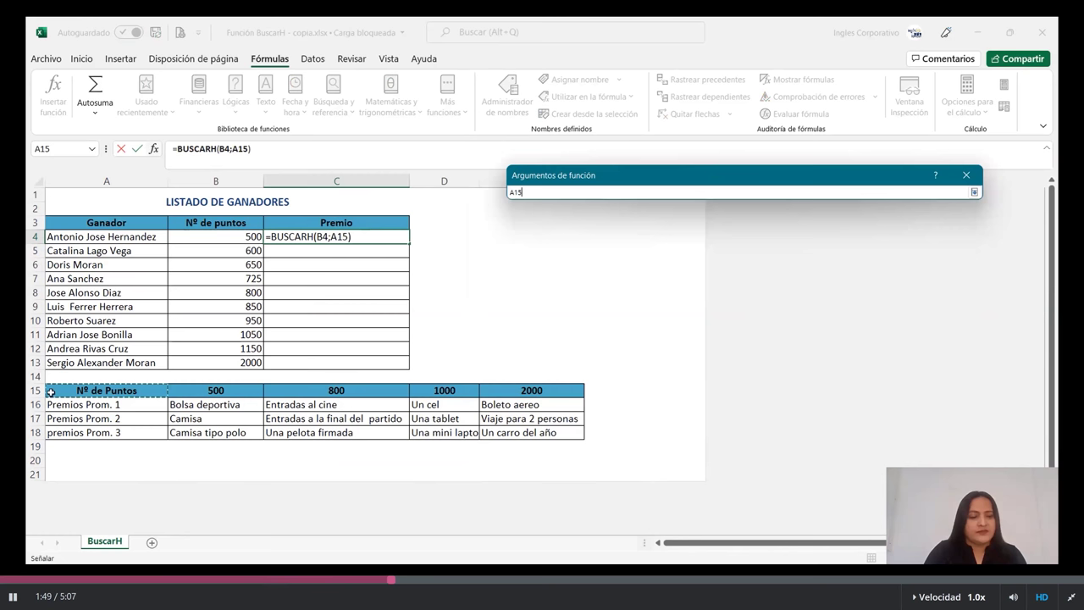
pyautogui.moveTo(51, 392); pyautogui.dragTo(509, 436)
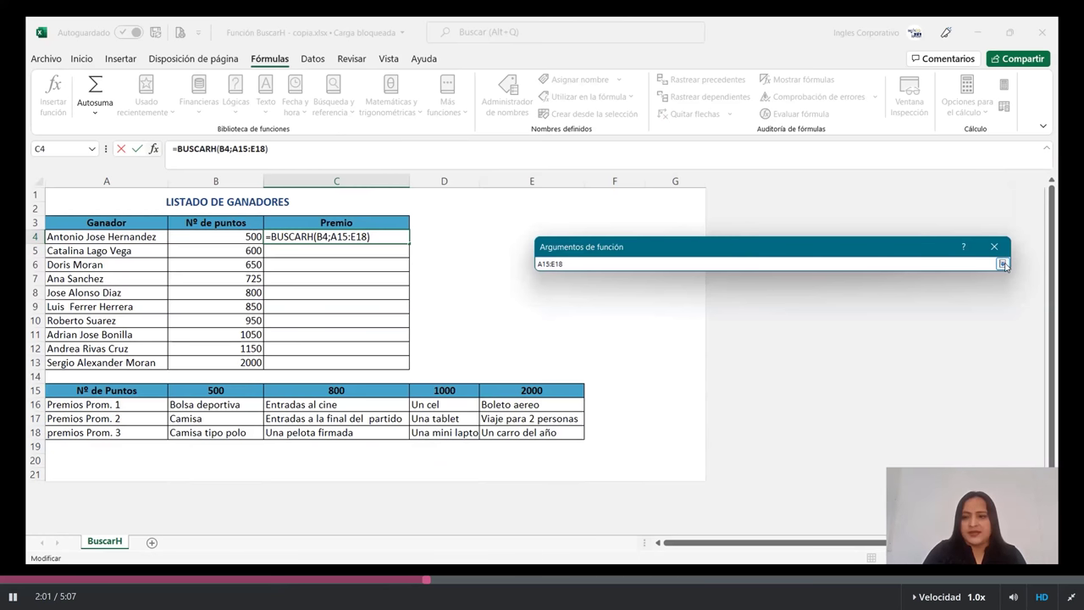
pyautogui.click(1002, 264)
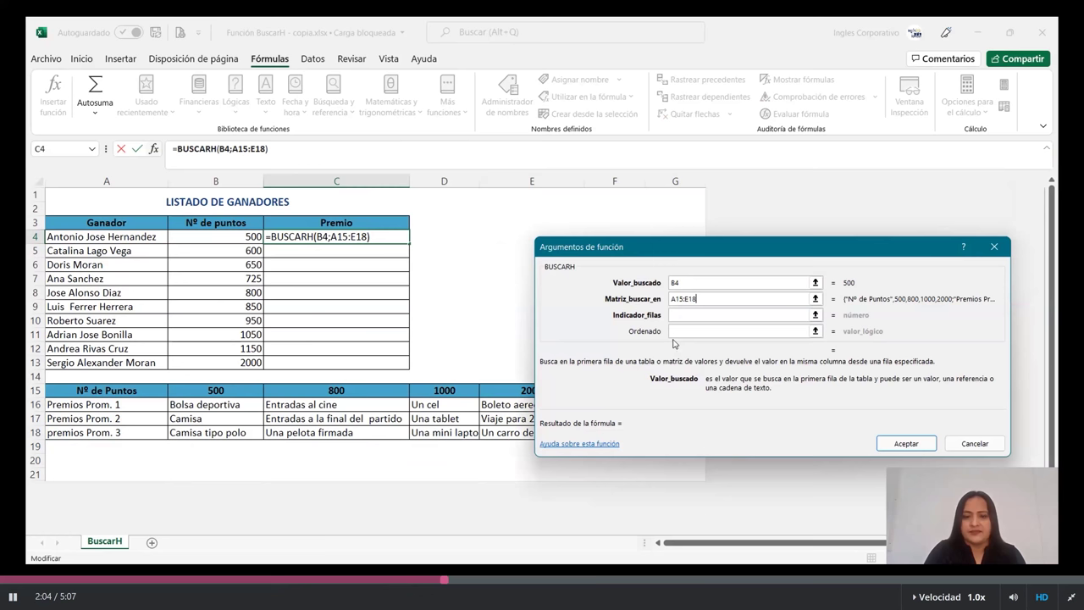
# Set Indicador_filas to 3, leave Ordenado empty, and accept the BUSCARH formula for cell C4
pyautogui.click(719, 314)
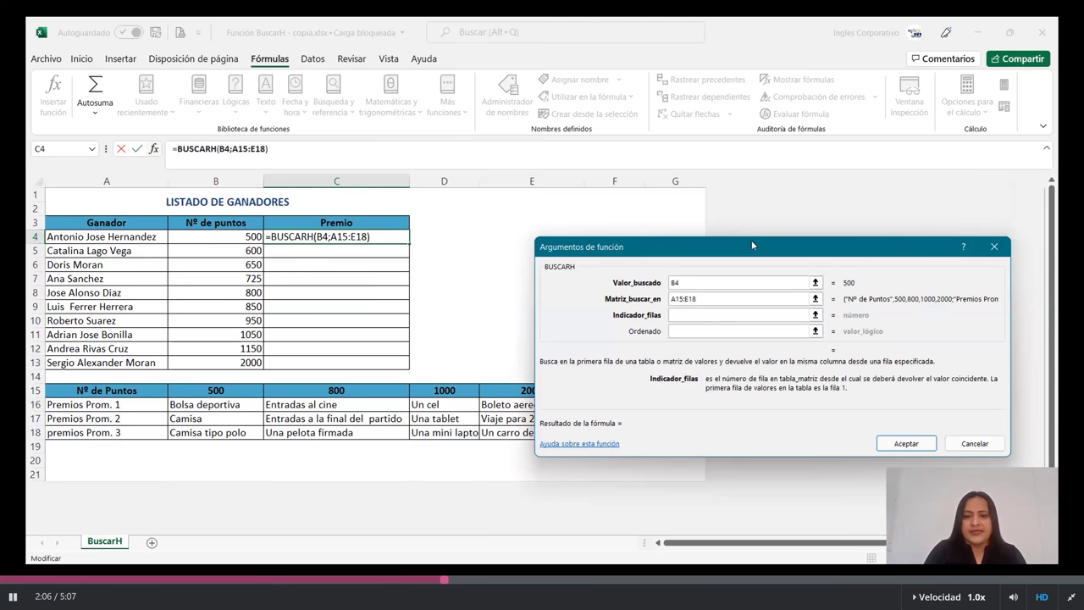
pyautogui.moveTo(751, 245); pyautogui.dragTo(755, 124)
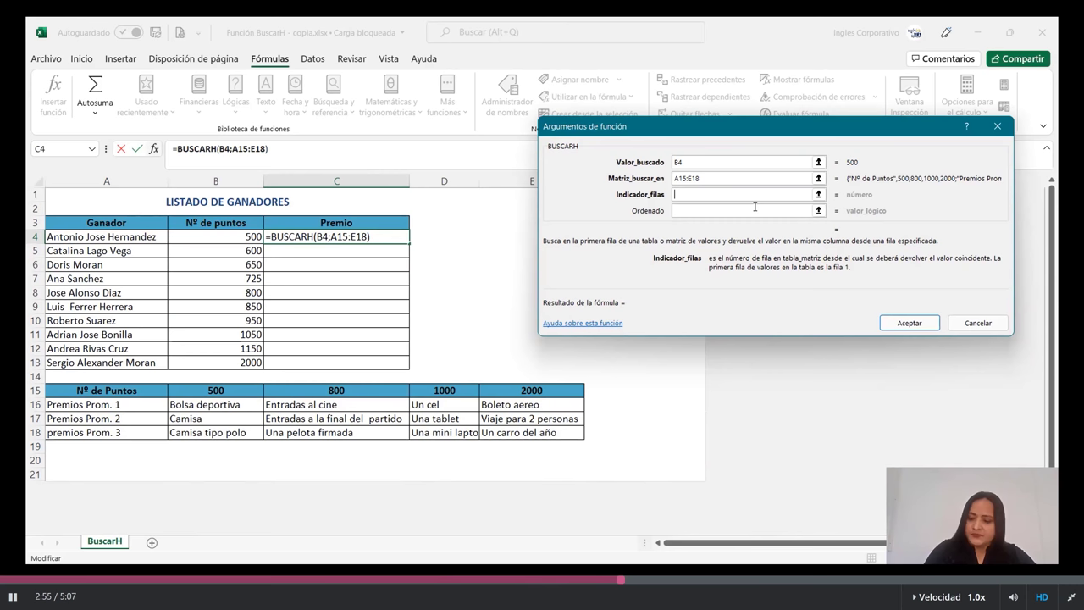
pyautogui.write('3')
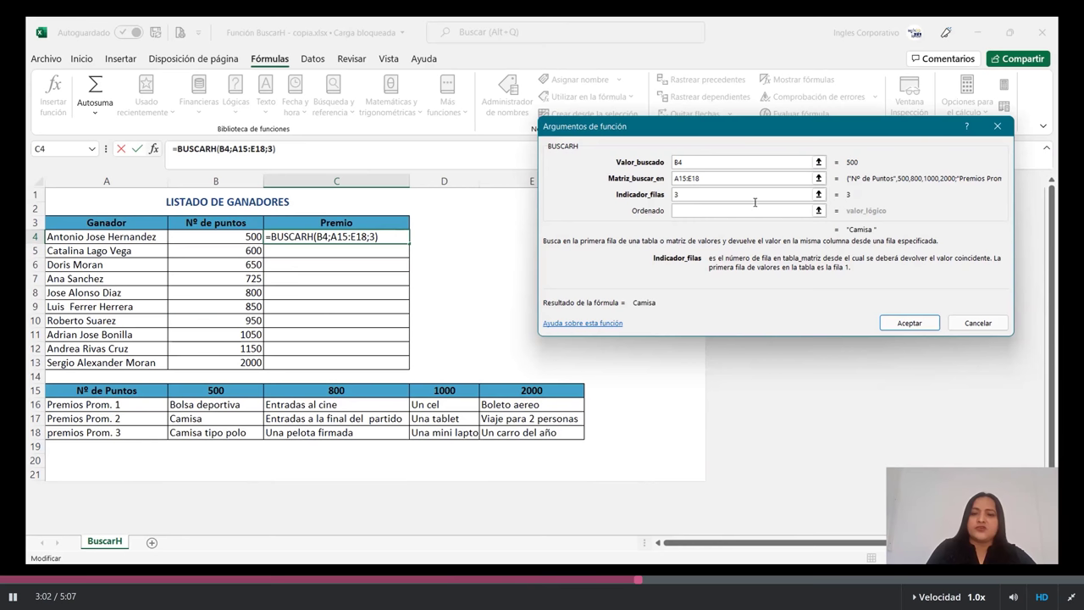
pyautogui.click(692, 210)
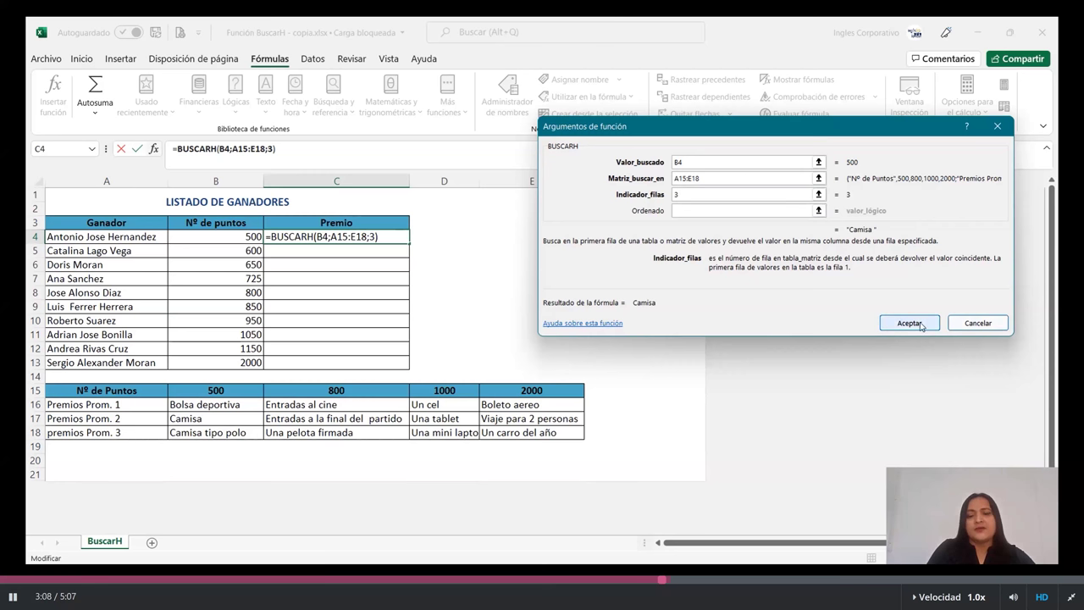
pyautogui.click(921, 326)
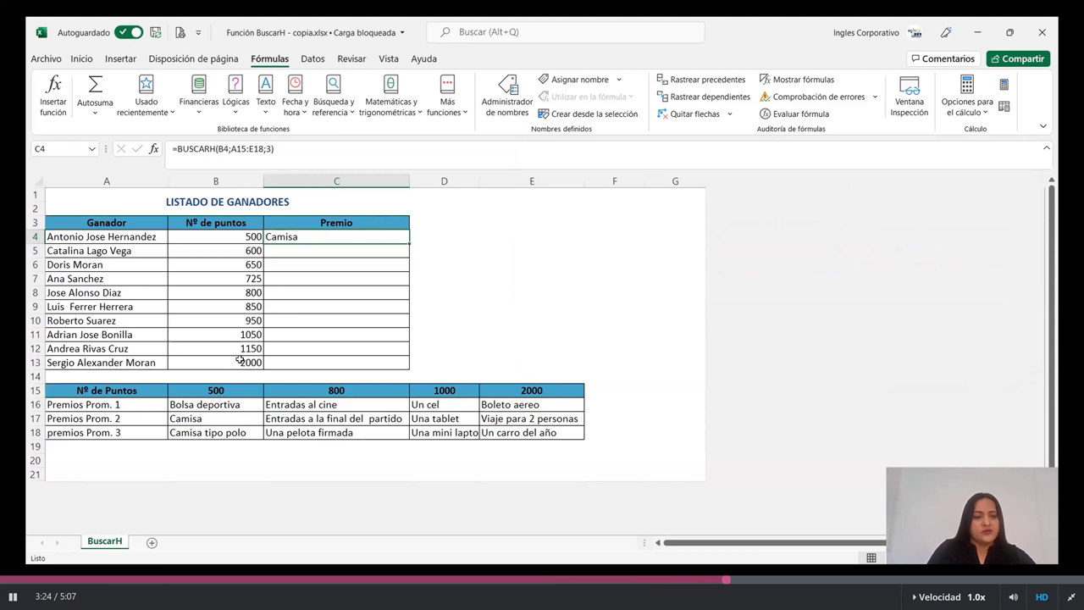
pyautogui.click(224, 421)
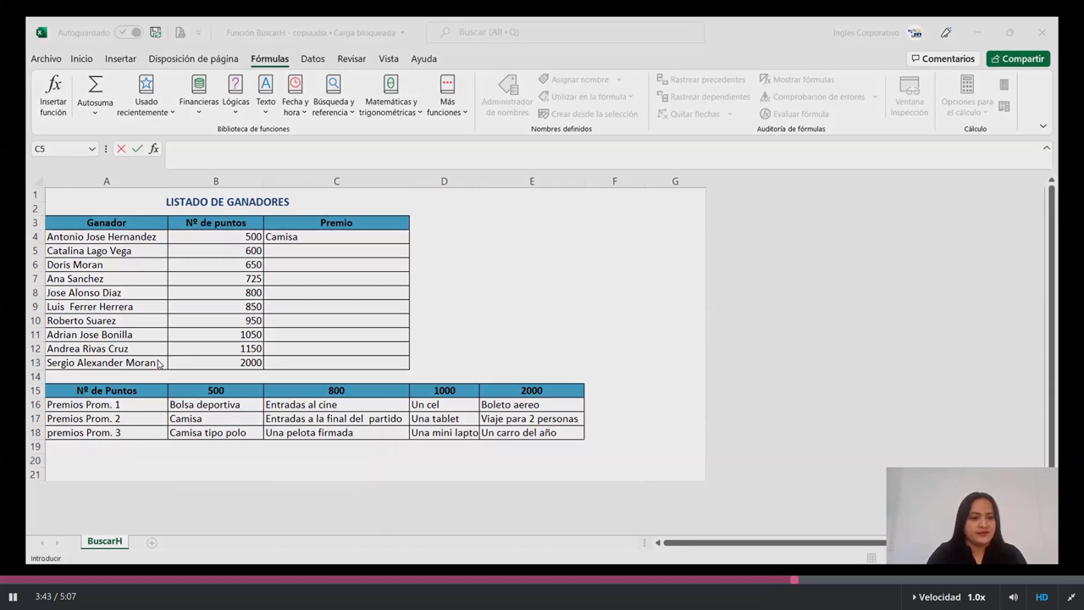
# Start a BUSCARH formula in cell C12 with B12 as the lookup value
pyautogui.click(291, 348)
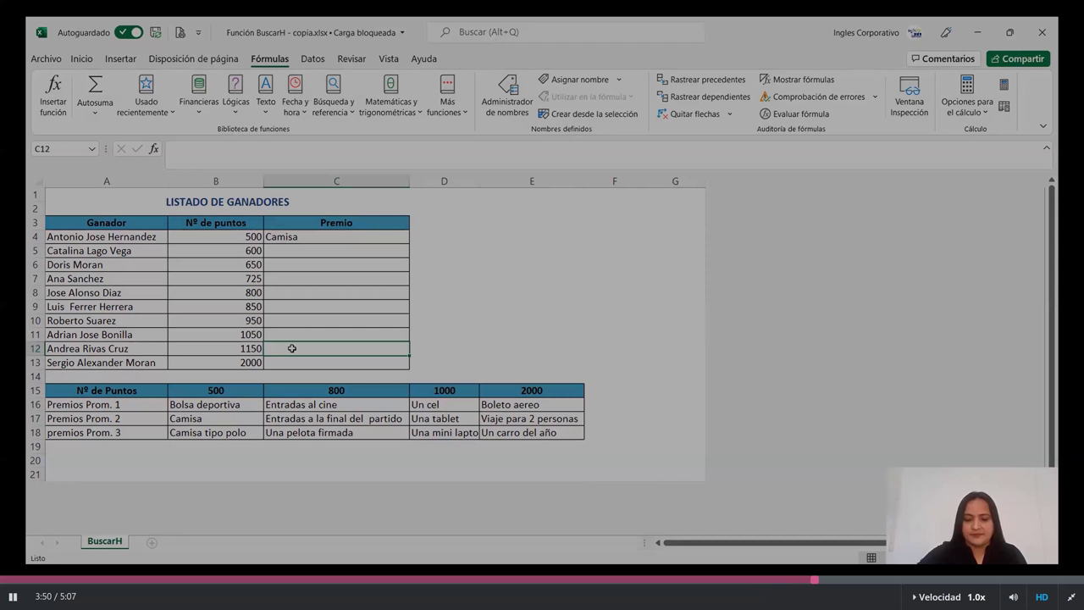
pyautogui.write('=busacr')
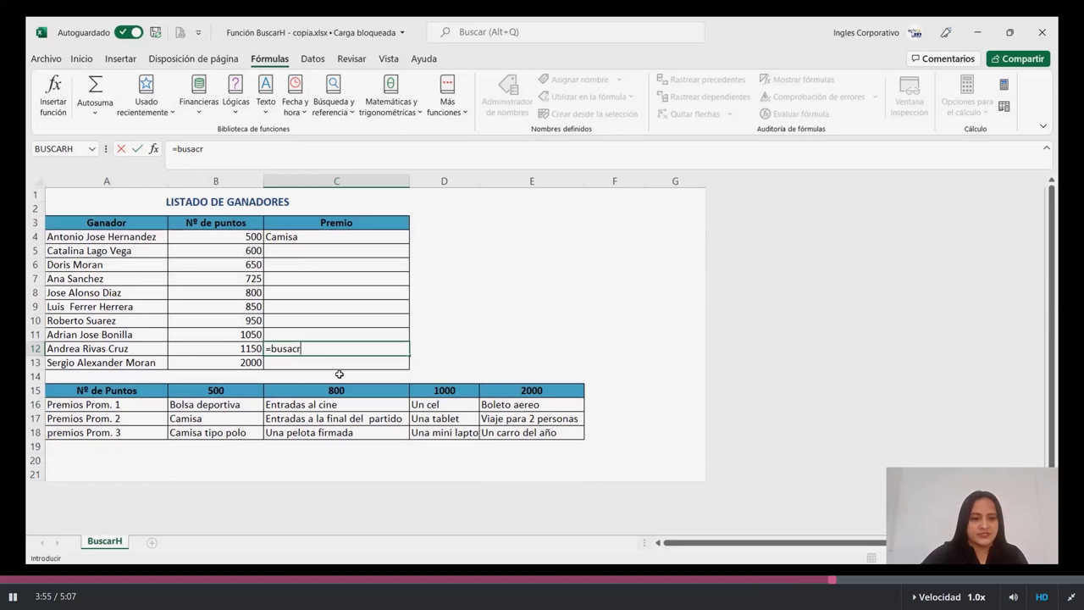
pyautogui.press('BackSpace')
pyautogui.press('BackSpace')
pyautogui.press('BackSpace')
pyautogui.press('BackSpace')
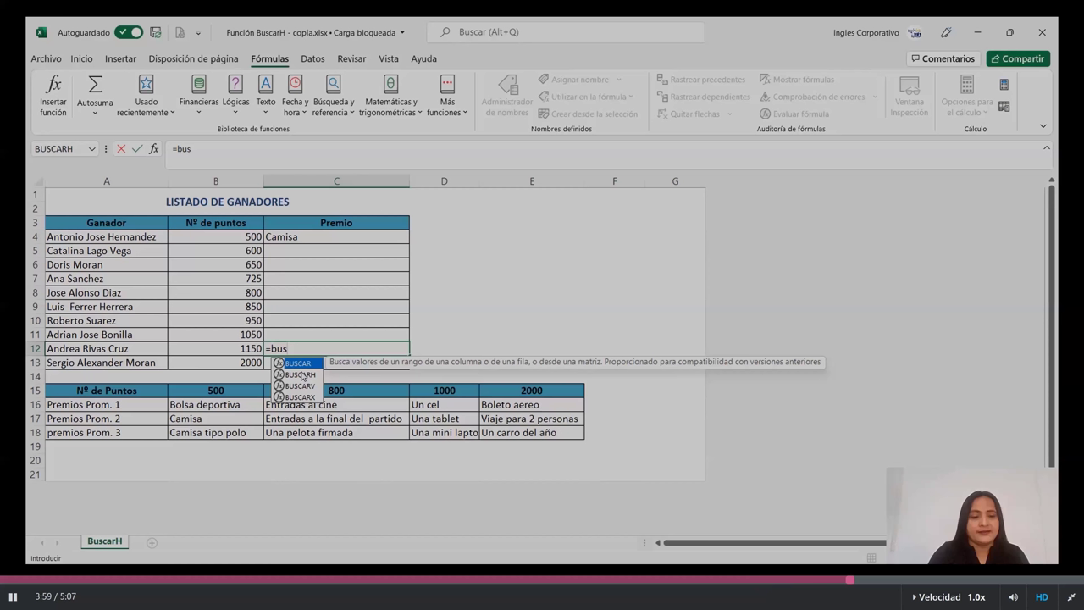
pyautogui.doubleClick(302, 375)
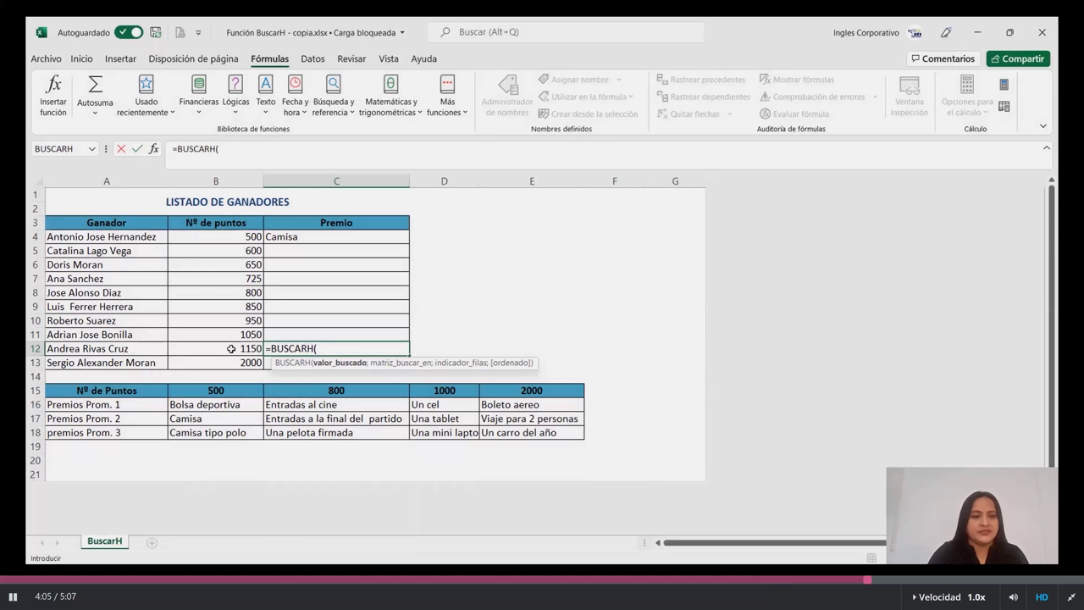
pyautogui.click(230, 348)
pyautogui.write(';')
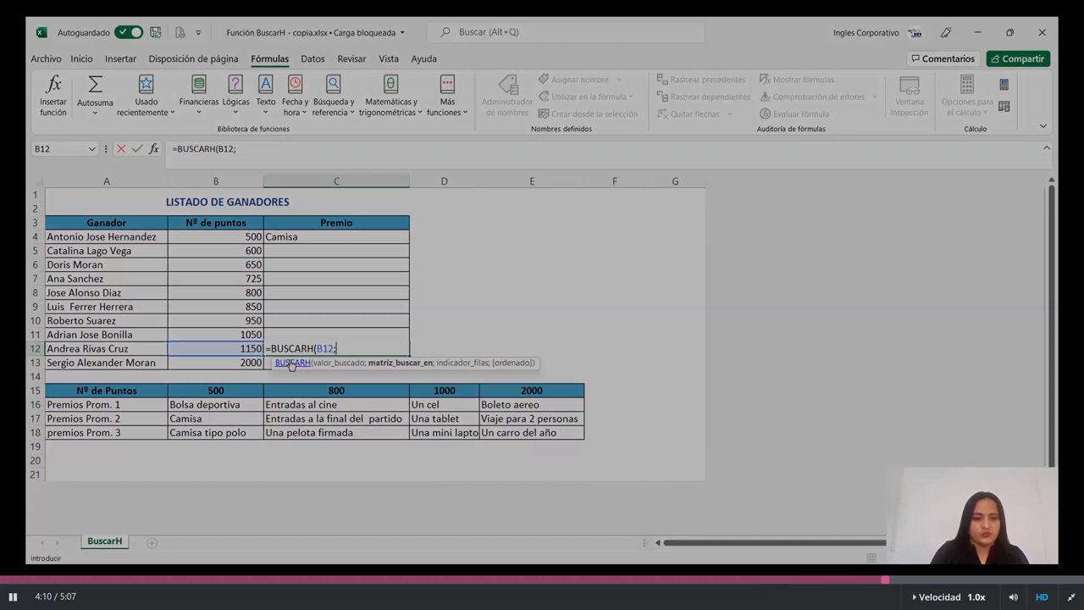
# Complete the C12 formula with the prize table A15:E18 as the lookup matrix and row index 3, and enter it
pyautogui.moveTo(106, 390); pyautogui.dragTo(248, 415)
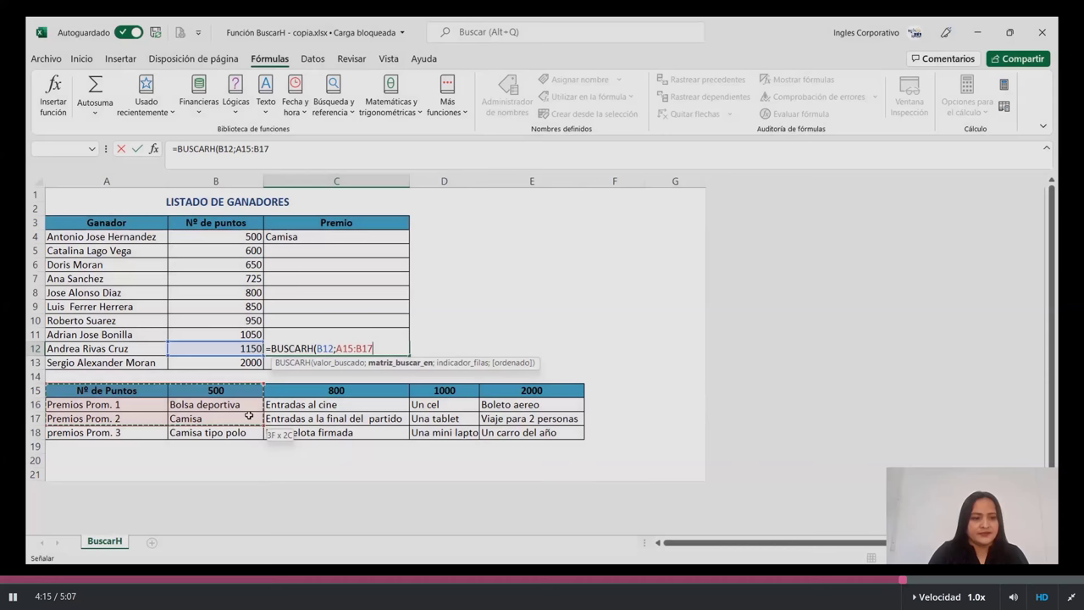
pyautogui.moveTo(248, 415); pyautogui.dragTo(542, 432)
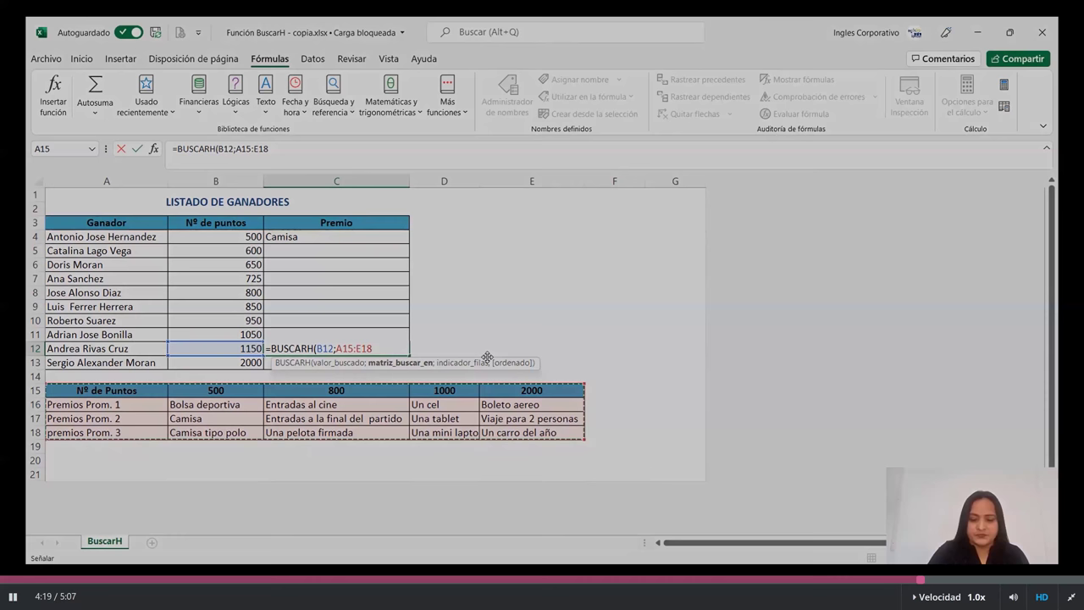
pyautogui.write(';3')
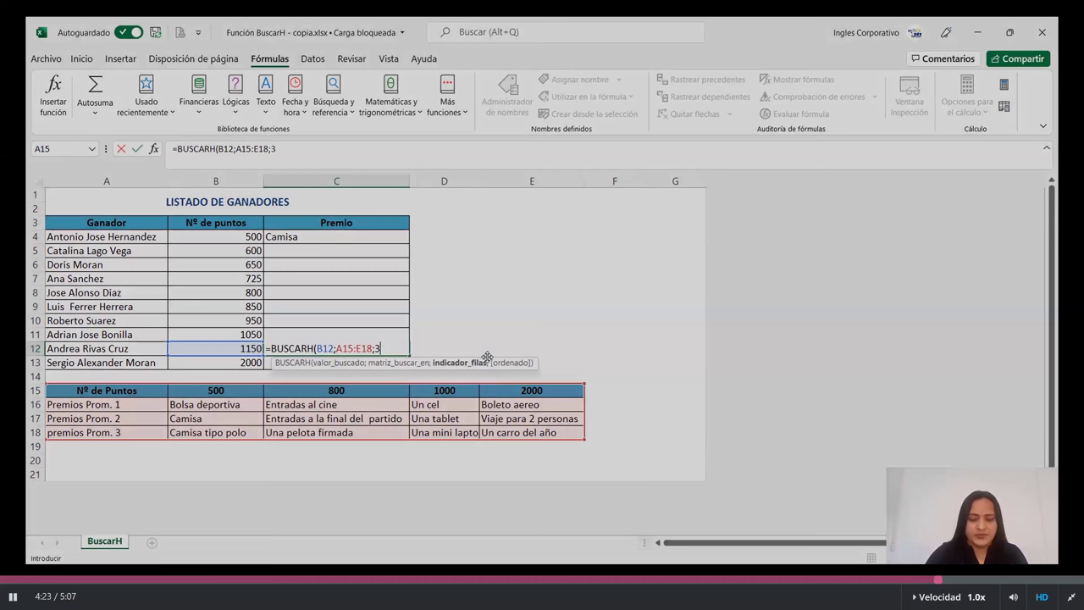
pyautogui.write(')')
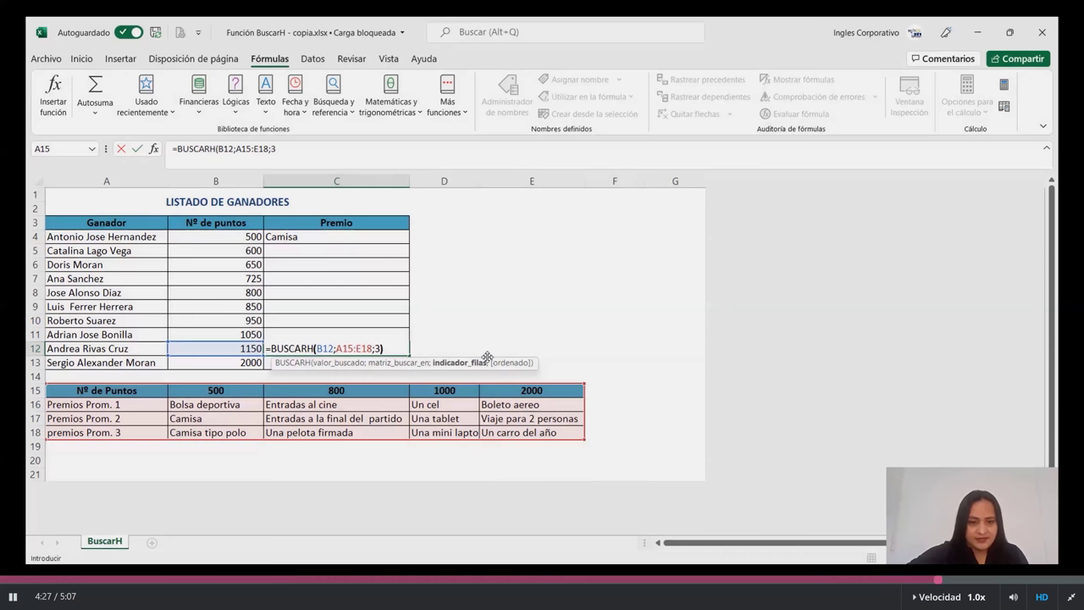
pyautogui.press('Return')
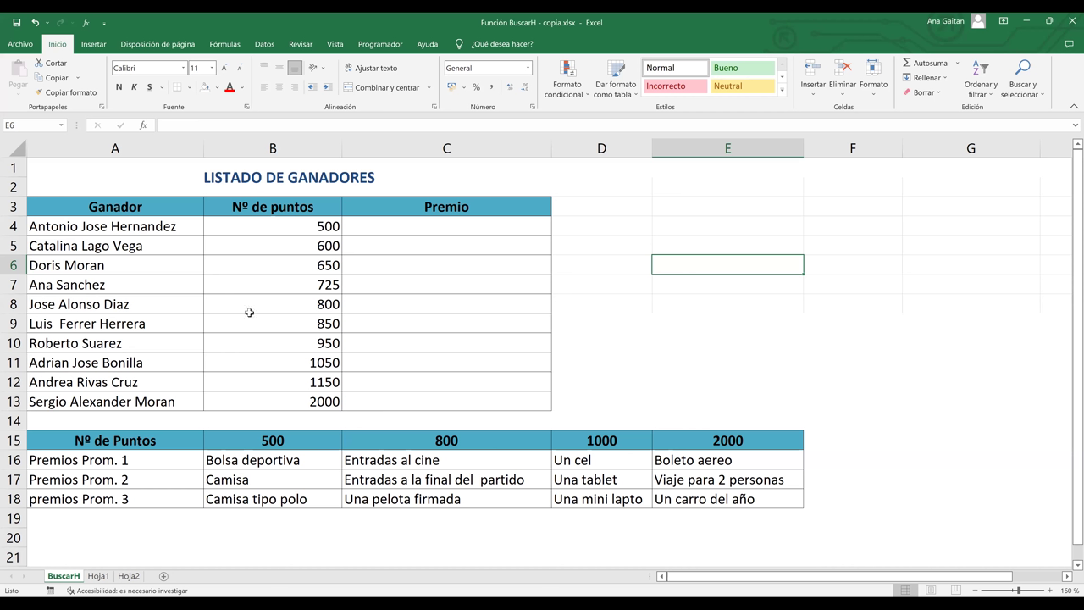
# Review the LISTADO DE GANADORES table, from its title and winner names to the Premio column
pyautogui.click(107, 177)
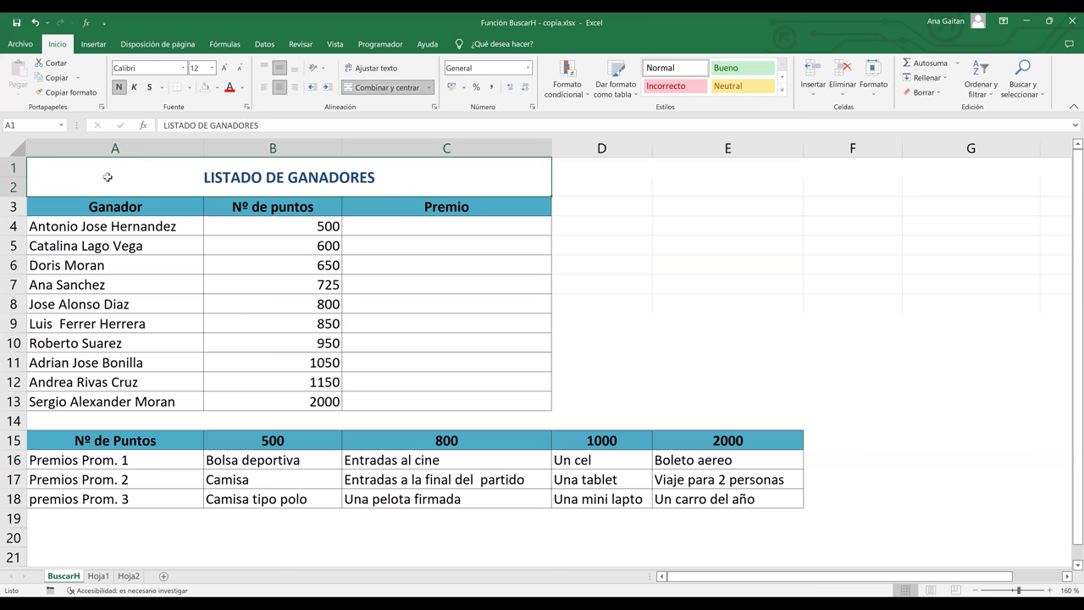
pyautogui.click(131, 264)
pyautogui.press('Down')
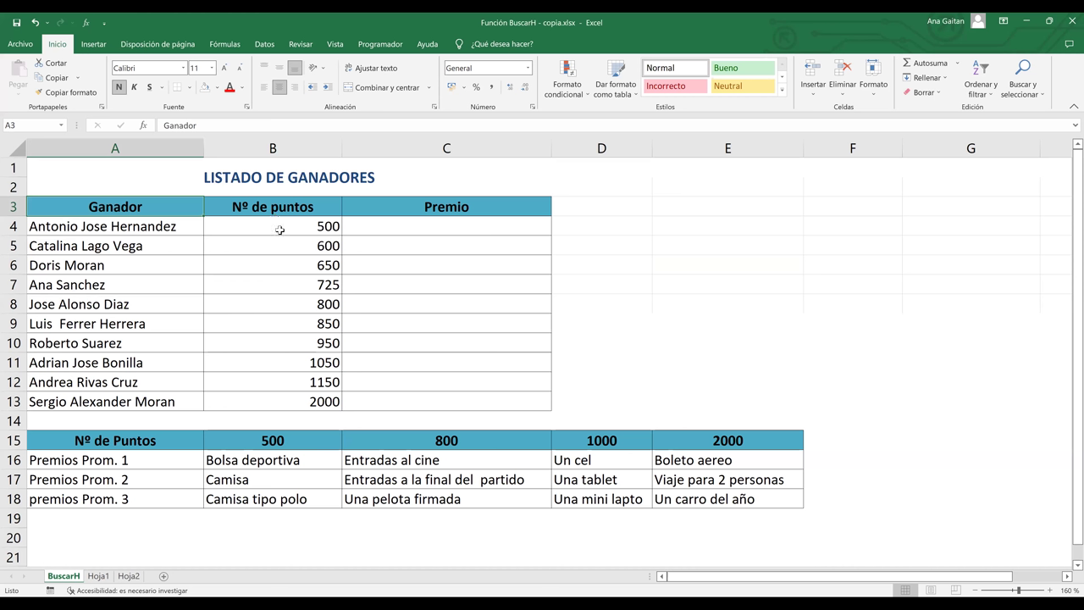
pyautogui.click(420, 236)
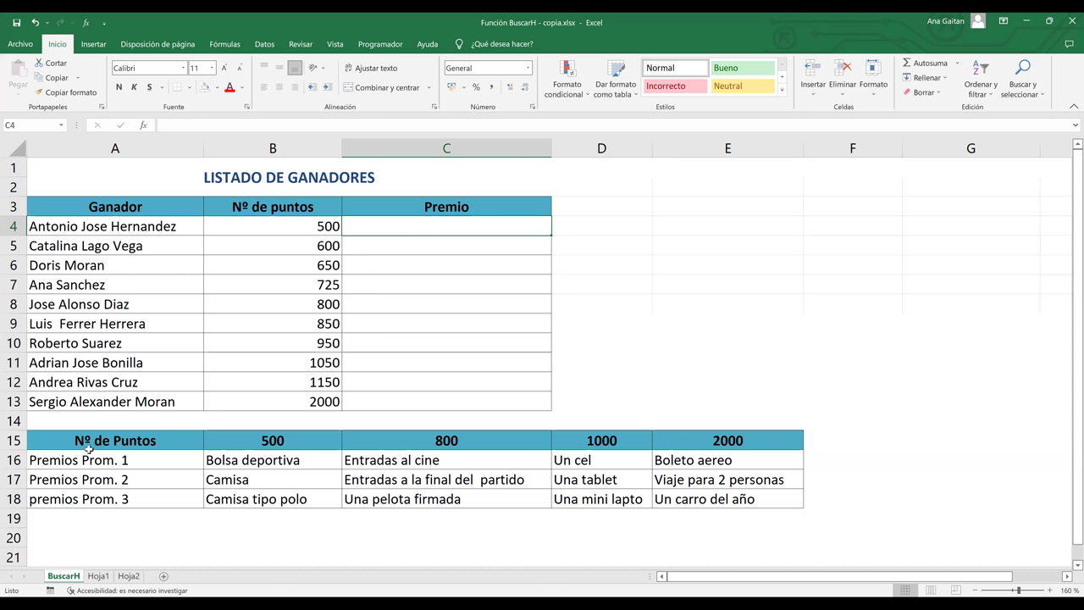
# Examine the three promotion prizes listed under each points level, 500, 800, 1000 and 2000, in the prize table
pyautogui.click(272, 440)
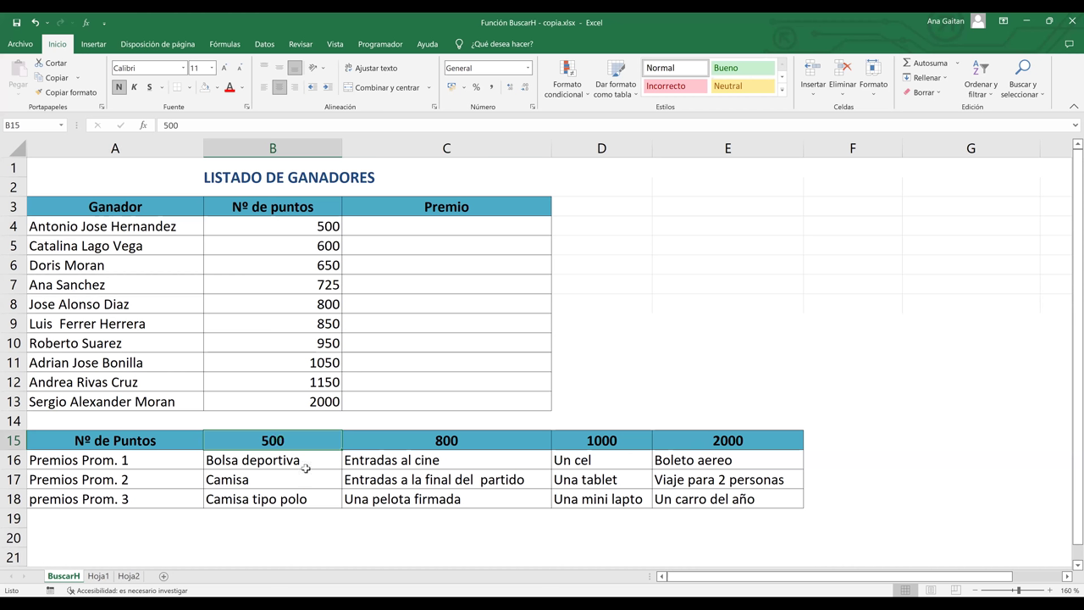
pyautogui.moveTo(289, 461); pyautogui.dragTo(289, 499)
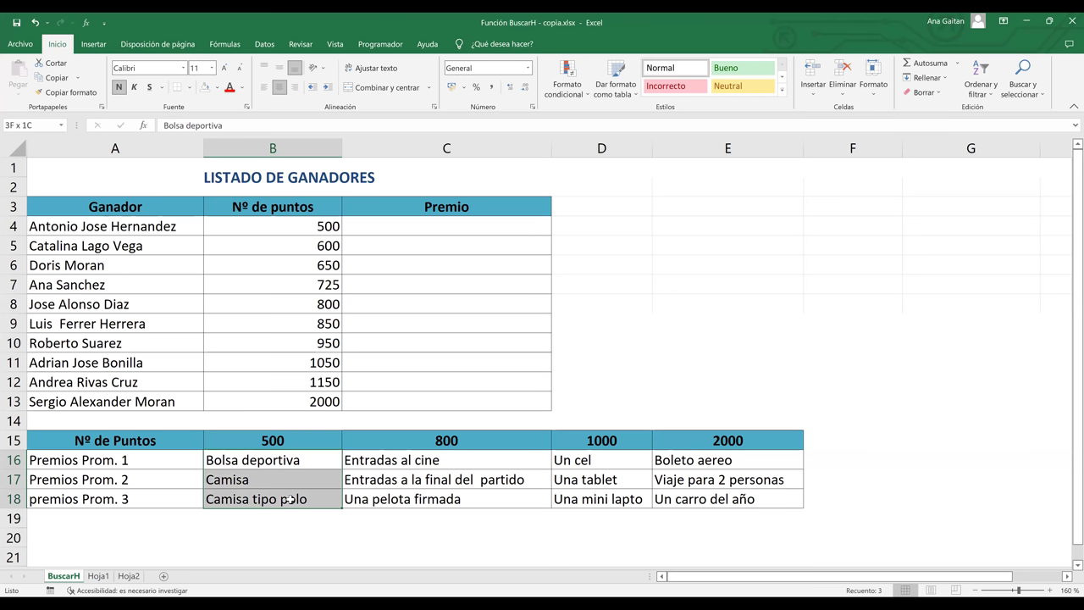
pyautogui.moveTo(290, 499); pyautogui.dragTo(289, 500)
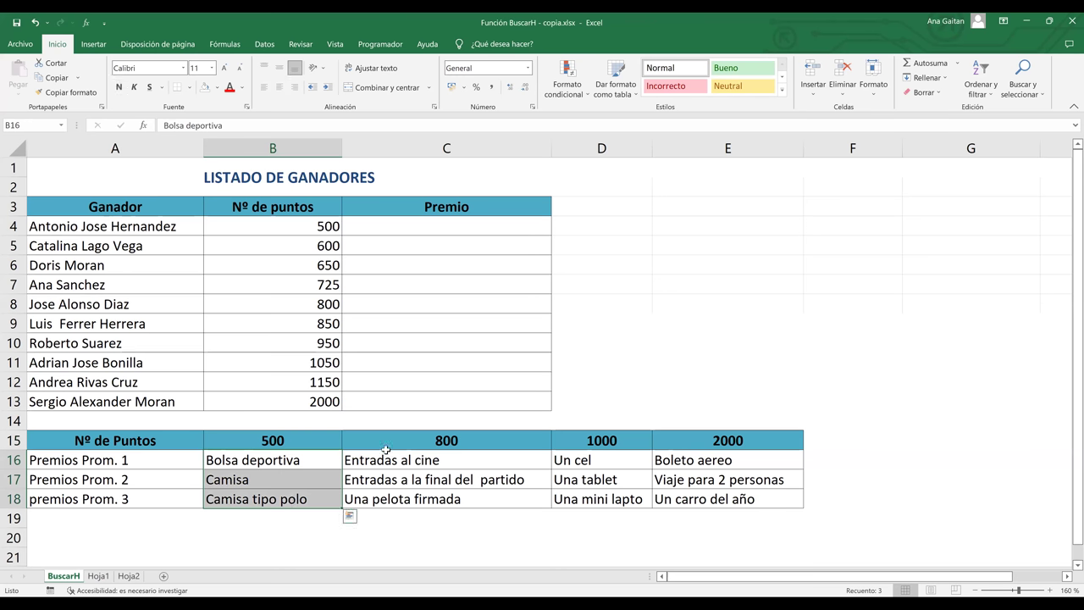
pyautogui.moveTo(392, 462); pyautogui.dragTo(392, 497)
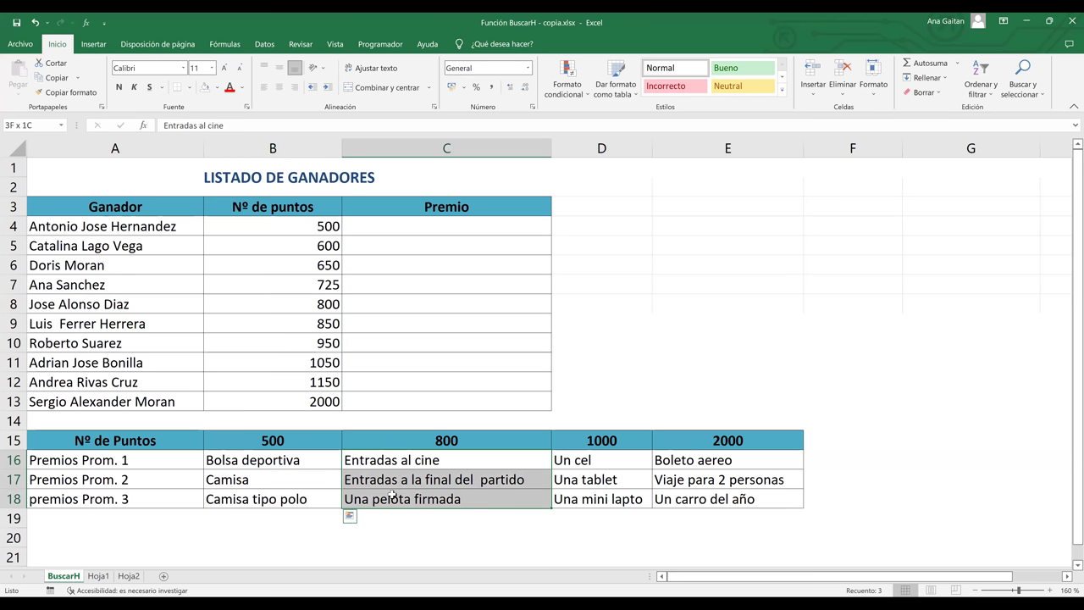
pyautogui.click(585, 442)
pyautogui.moveTo(591, 459); pyautogui.dragTo(622, 499)
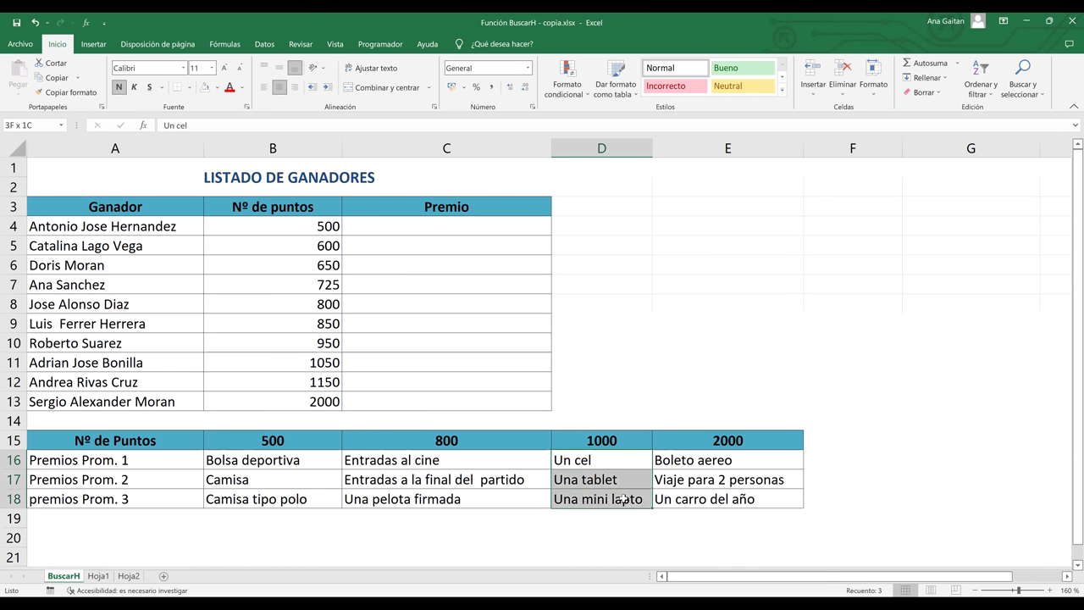
pyautogui.click(718, 449)
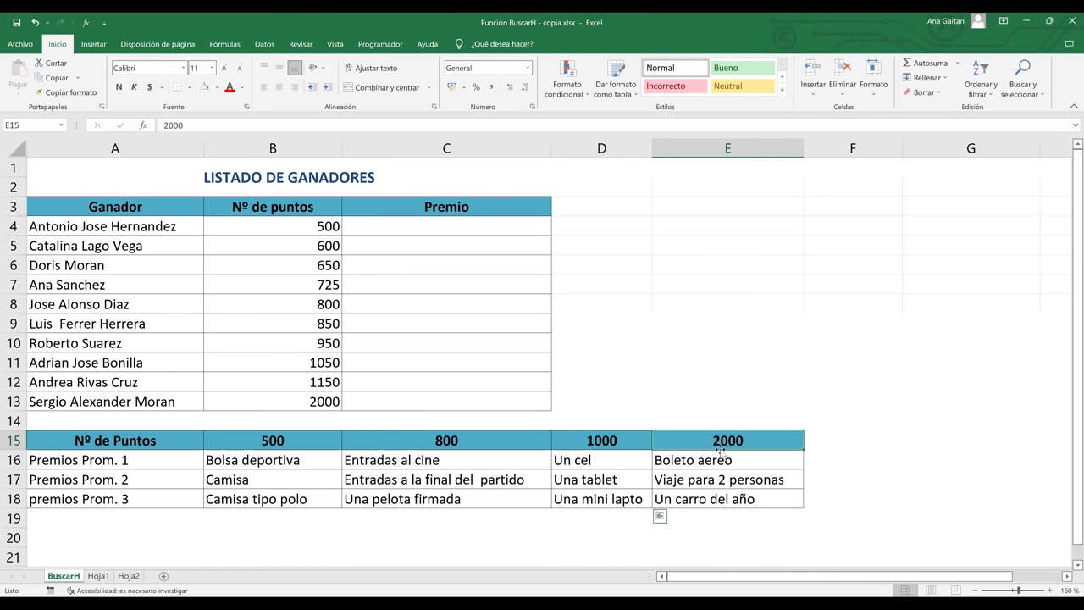
pyautogui.moveTo(718, 459); pyautogui.dragTo(720, 491)
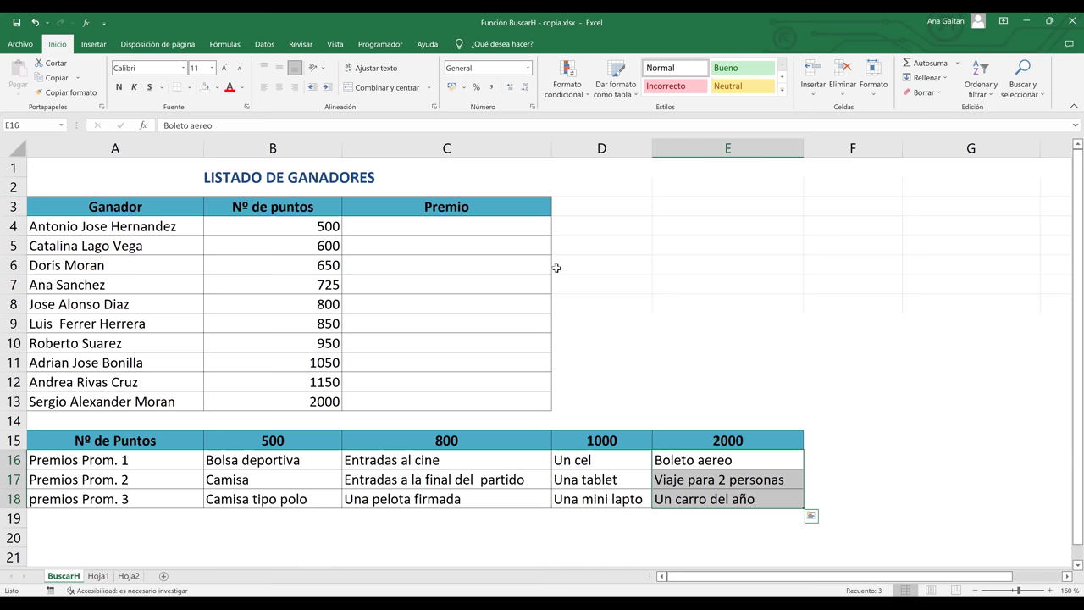
pyautogui.press('Up')
pyautogui.press('Up')
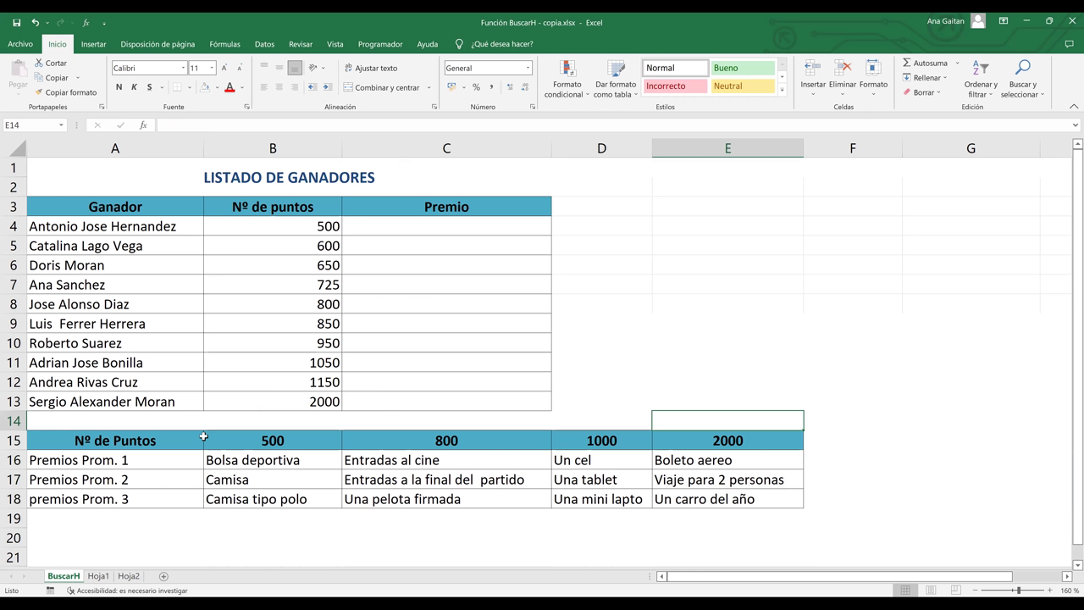
# Start a BUSCARH formula in cell C4 with B4 as the lookup value
pyautogui.click(484, 230)
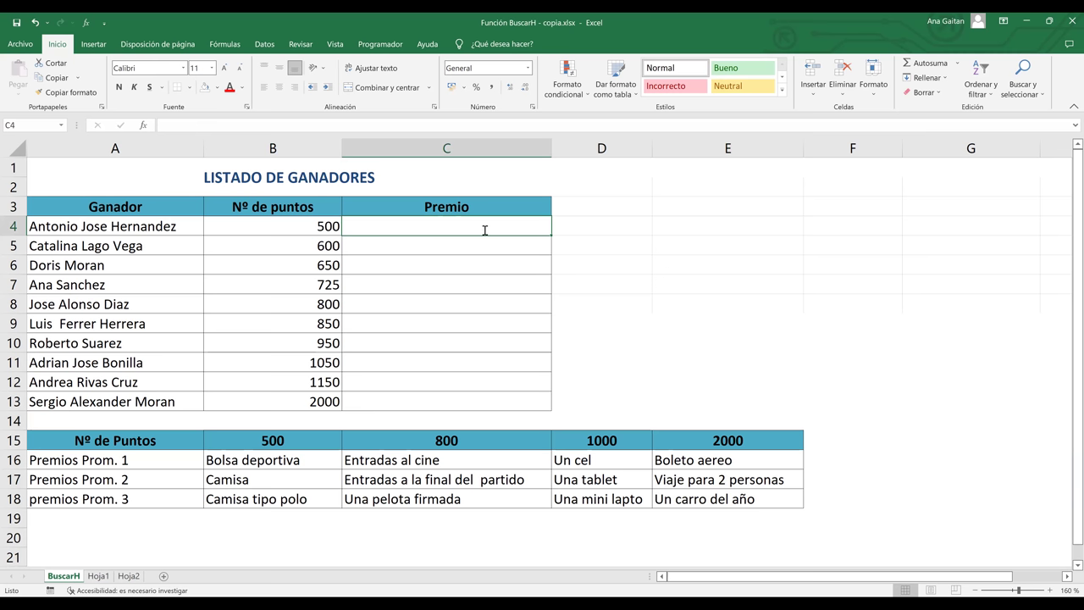
pyautogui.write('=')
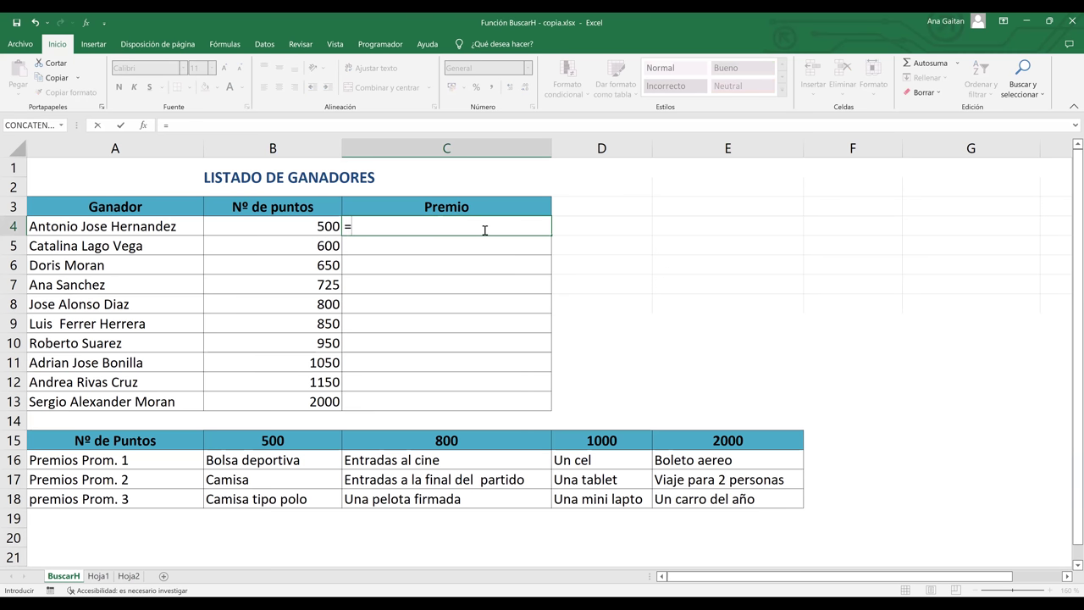
pyautogui.write('busca')
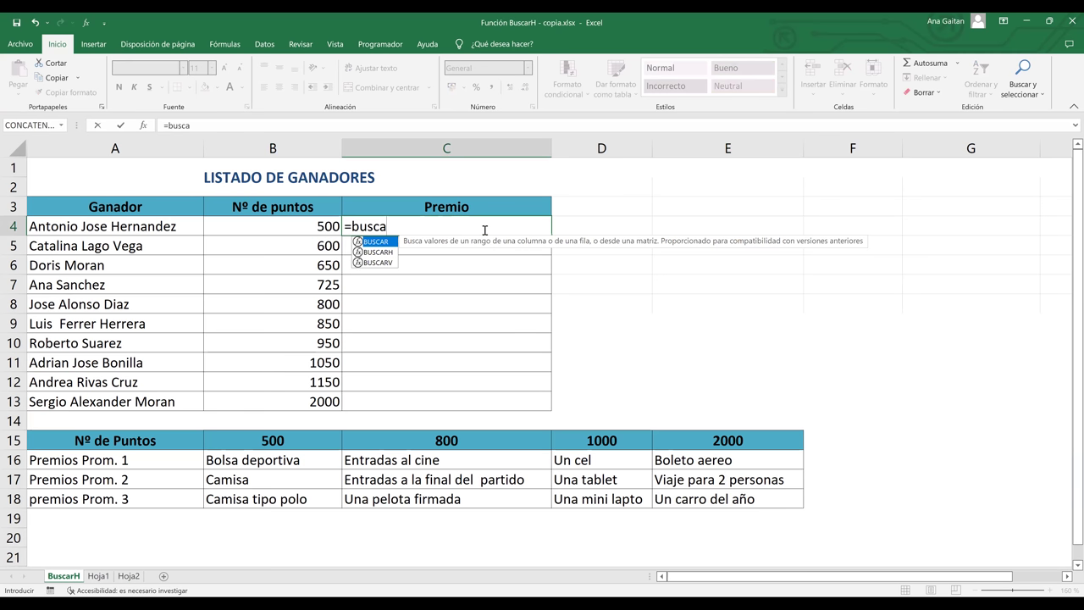
pyautogui.doubleClick(383, 251)
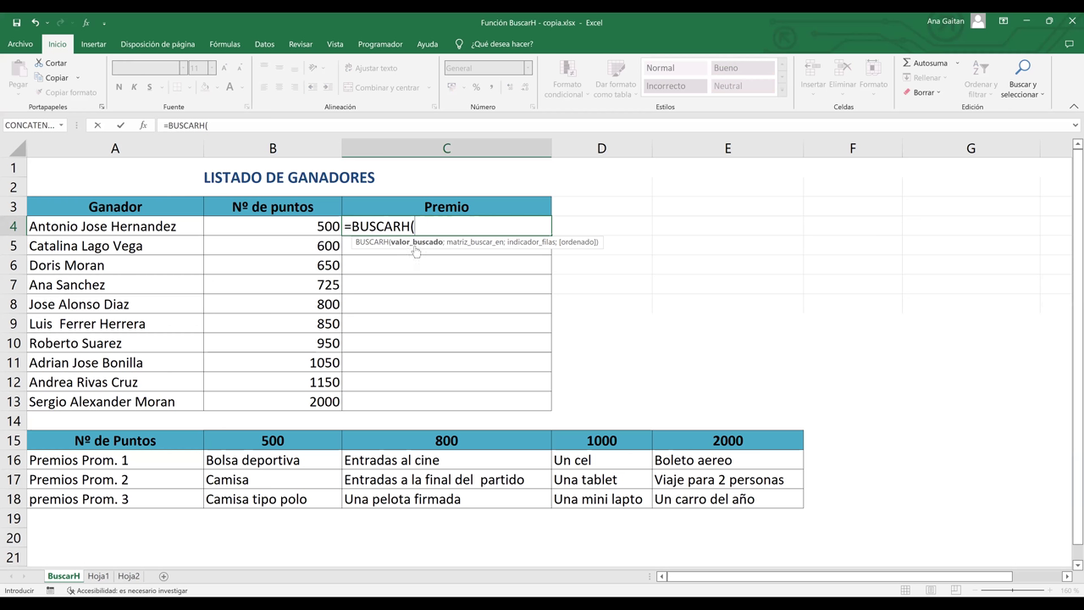
pyautogui.click(316, 229)
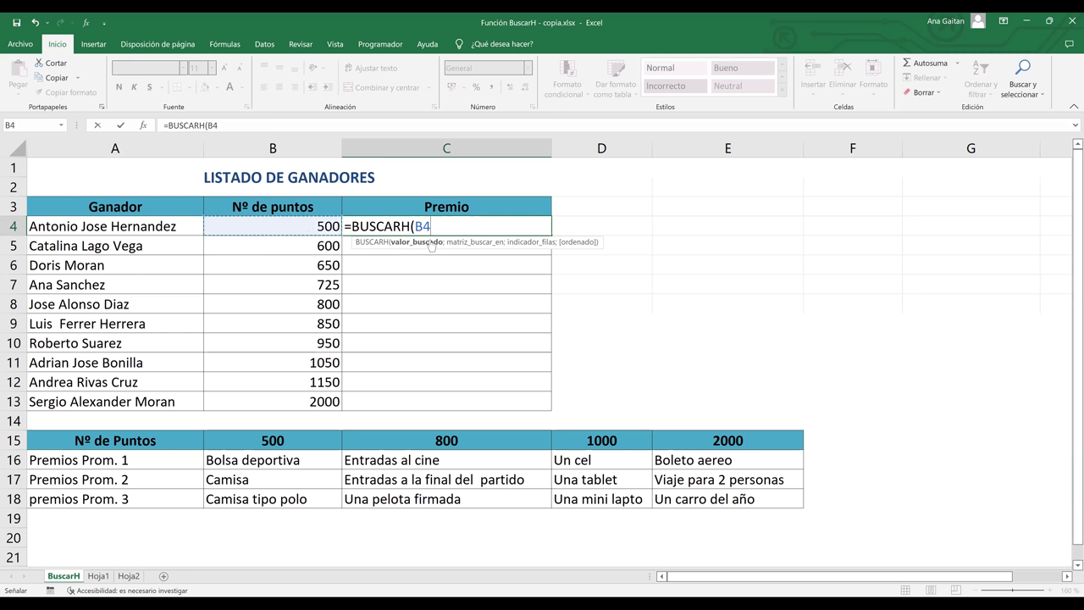
pyautogui.write(';')
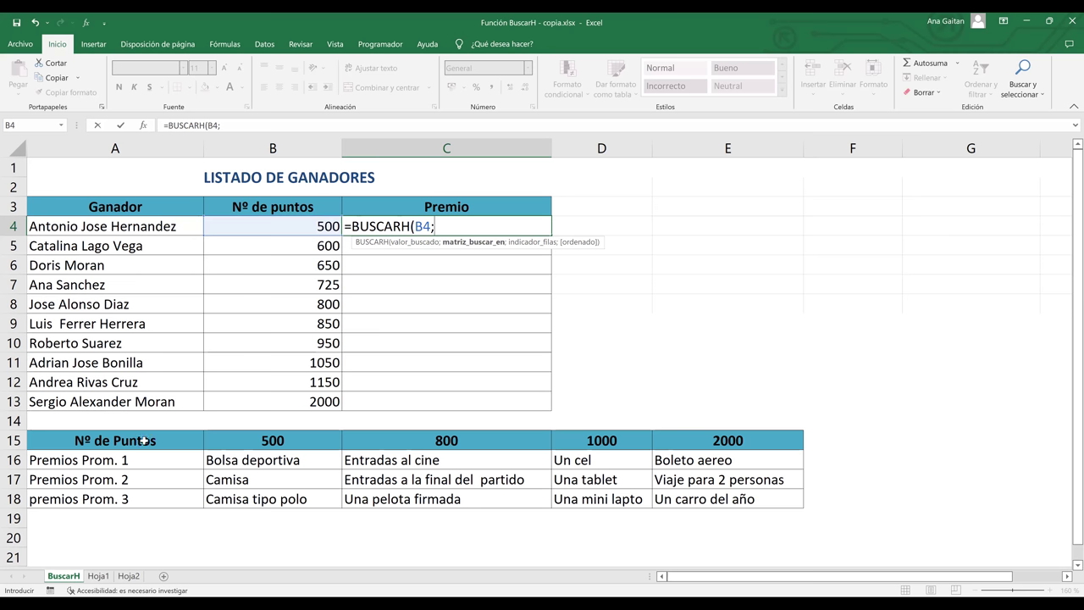
# Set the formula's matriz_buscar_en argument to the prize table A15:E18, using its named range PUNTOS
pyautogui.click(202, 448)
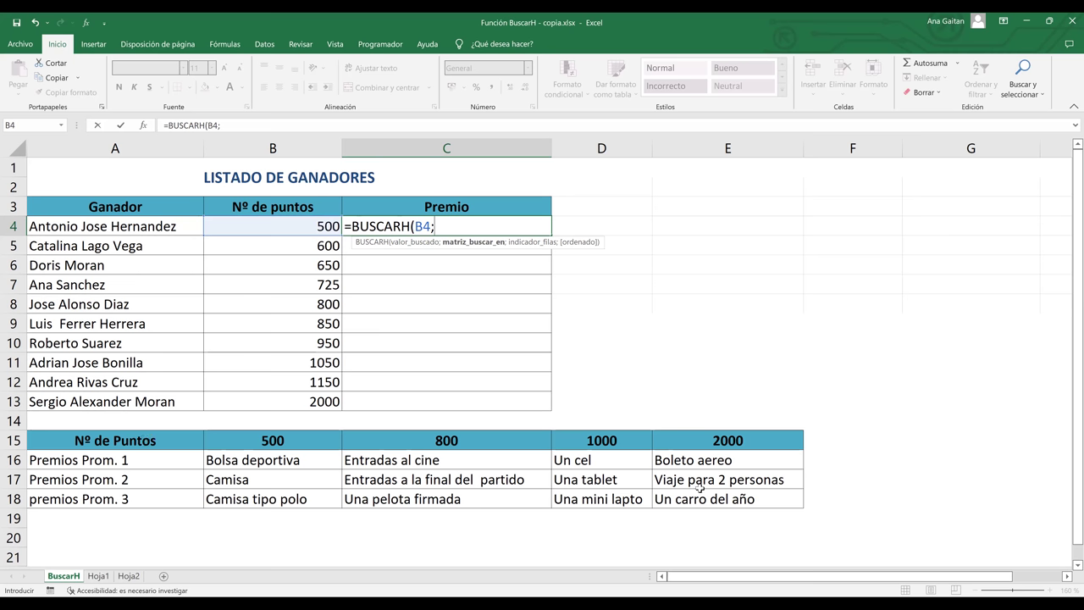
pyautogui.keyDown('shift'); pyautogui.click(753, 501); pyautogui.keyUp('shift')
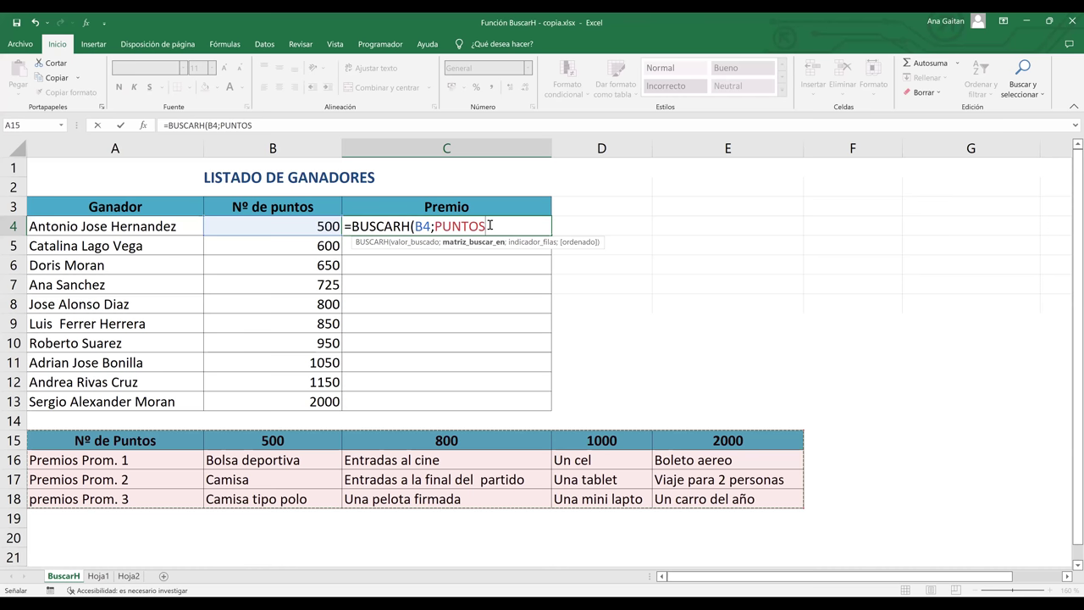
pyautogui.press('BackSpace')
pyautogui.press('BackSpace')
pyautogui.press('BackSpace')
pyautogui.press('BackSpace')
pyautogui.press('BackSpace')
pyautogui.press('BackSpace')
pyautogui.write('puntos')
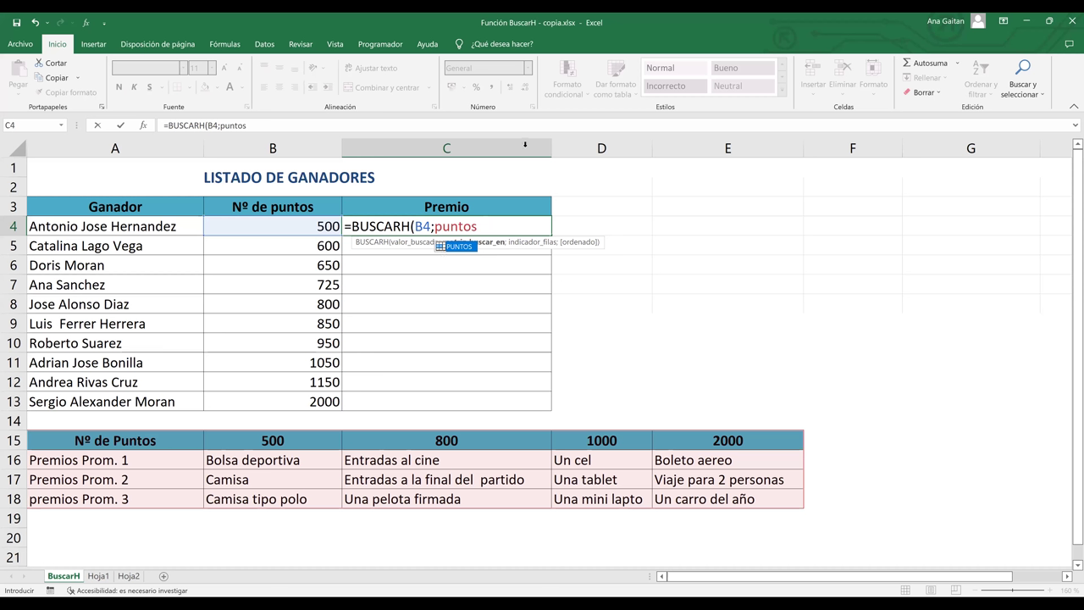
pyautogui.press('Tab')
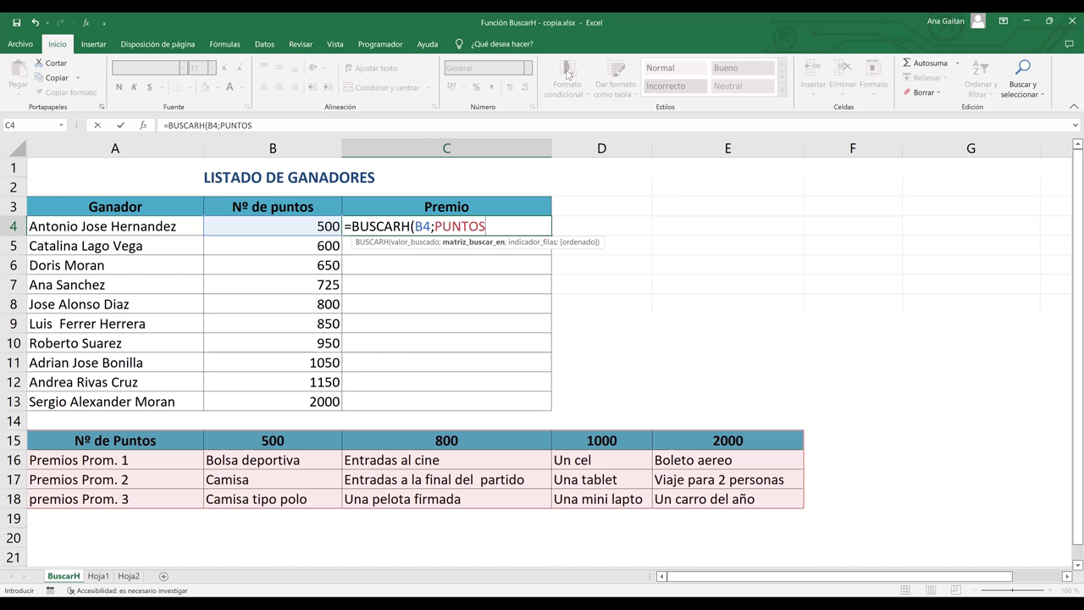
# Complete the BUSCARH formula in C4 with 3 as indicador_filas and FALSO for an exact match
pyautogui.write(';')
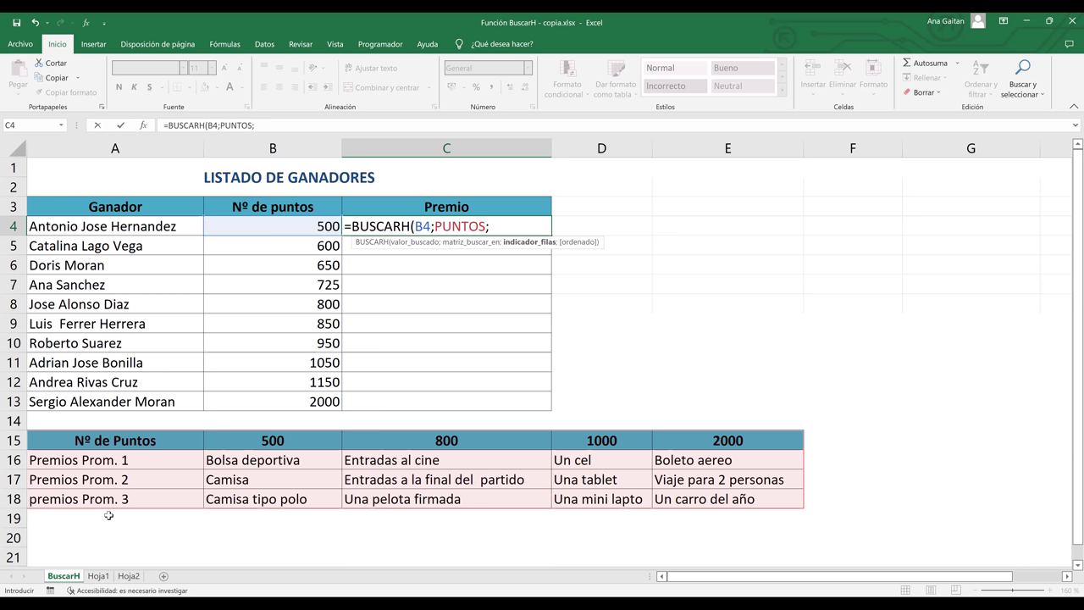
pyautogui.write('3')
pyautogui.write(';')
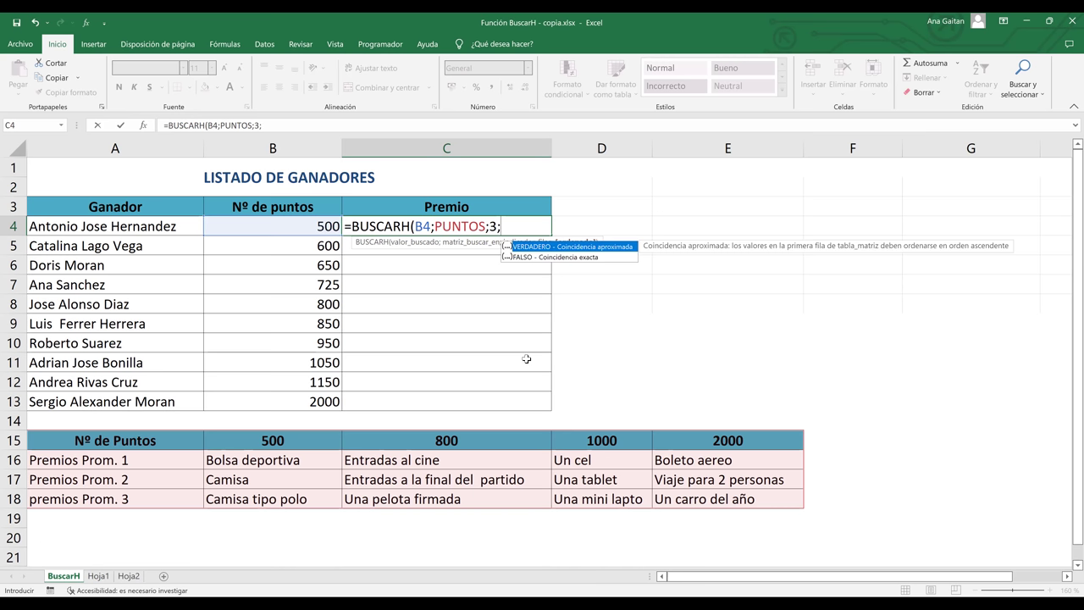
pyautogui.doubleClick(574, 256)
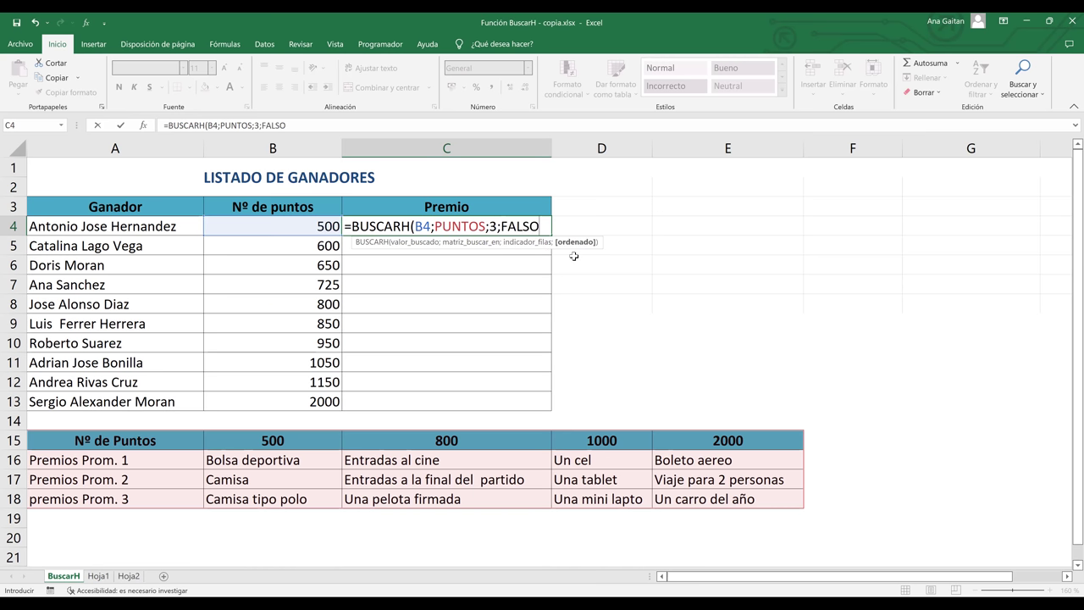
pyautogui.write(')')
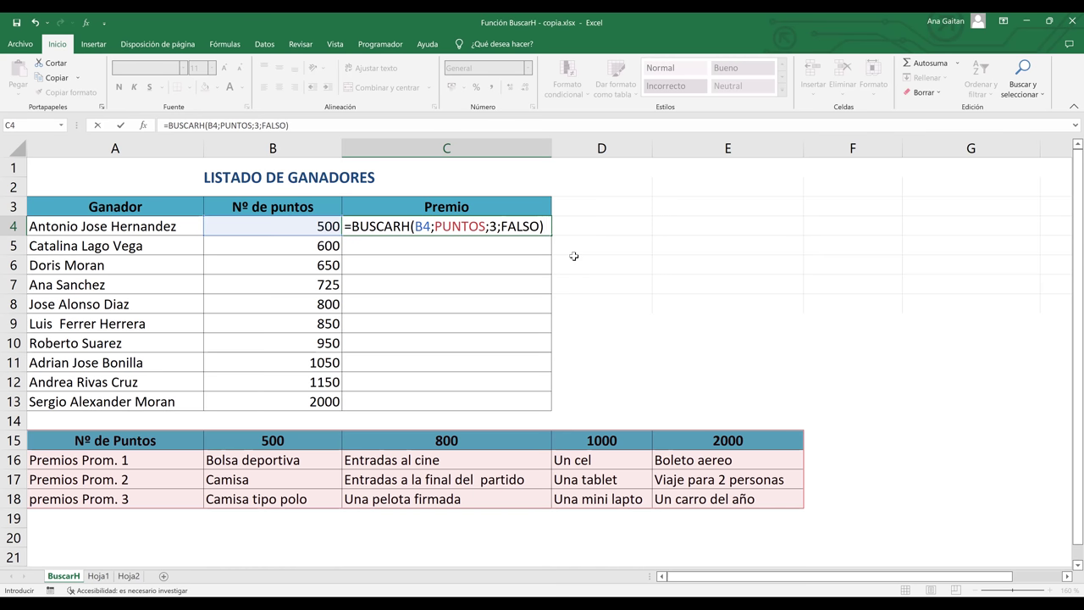
pyautogui.hotkey('ctrl', 'Return')
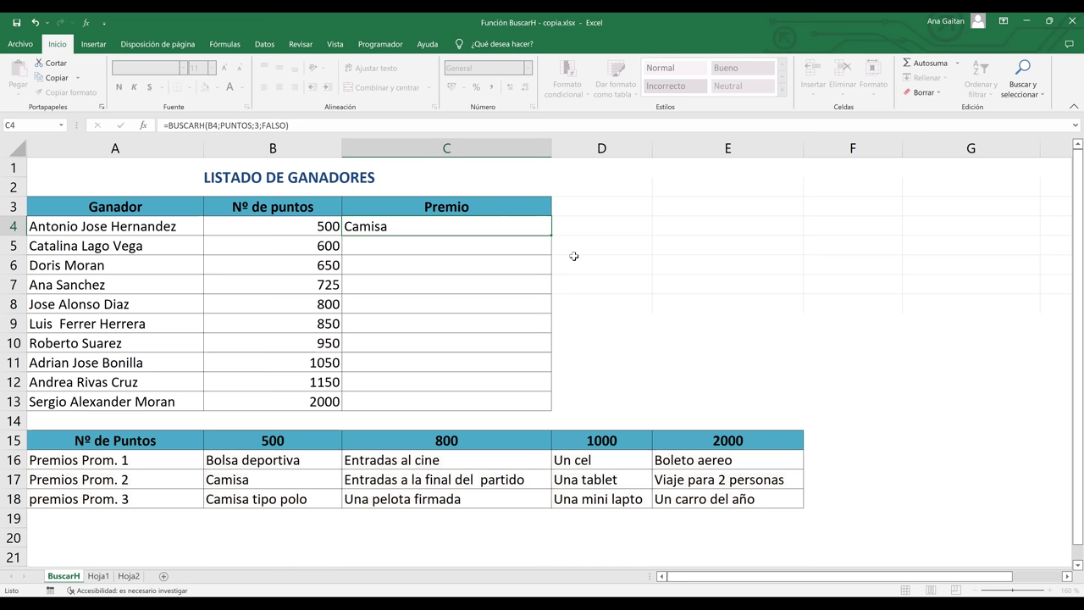
pyautogui.press('Down')
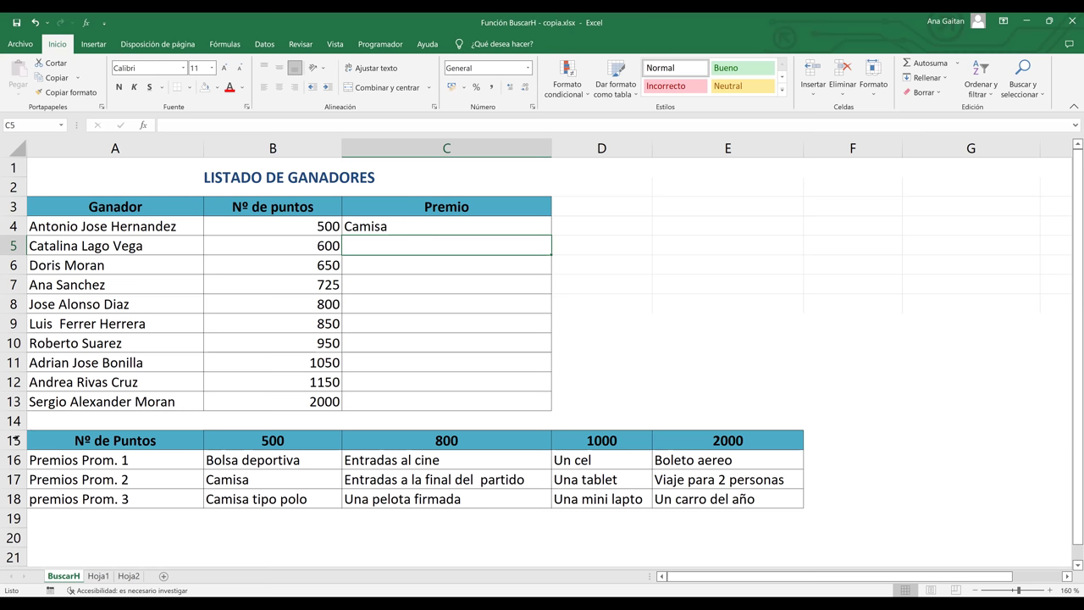
# Number the prize table's rows 1 to 4 in cells F15:F18 and right-align the numbers
pyautogui.click(15, 460)
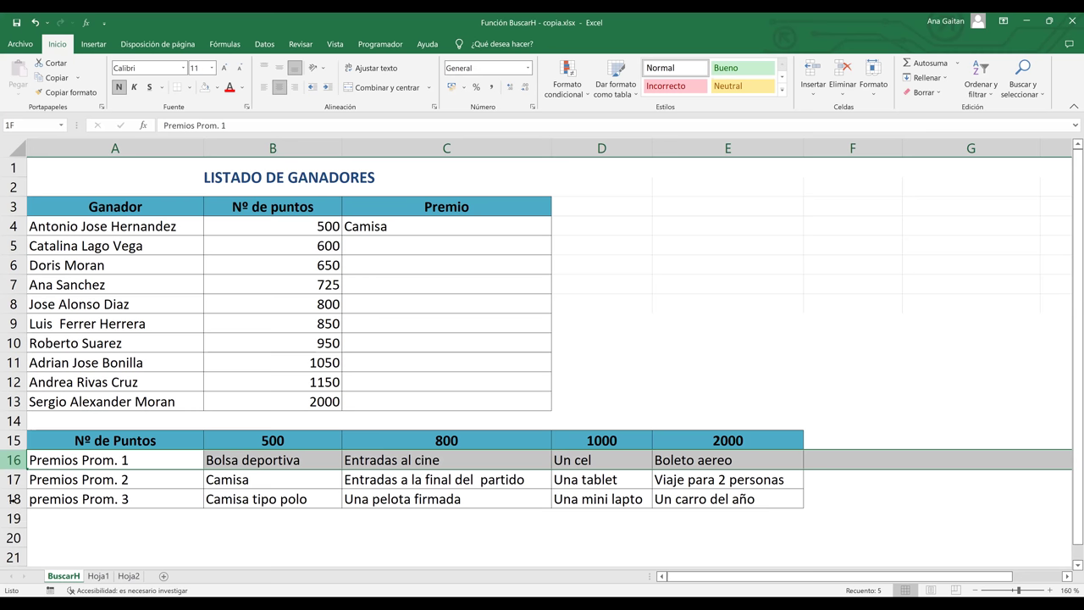
pyautogui.press('Down')
pyautogui.press('Down')
pyautogui.hotkey('shift', 'space')
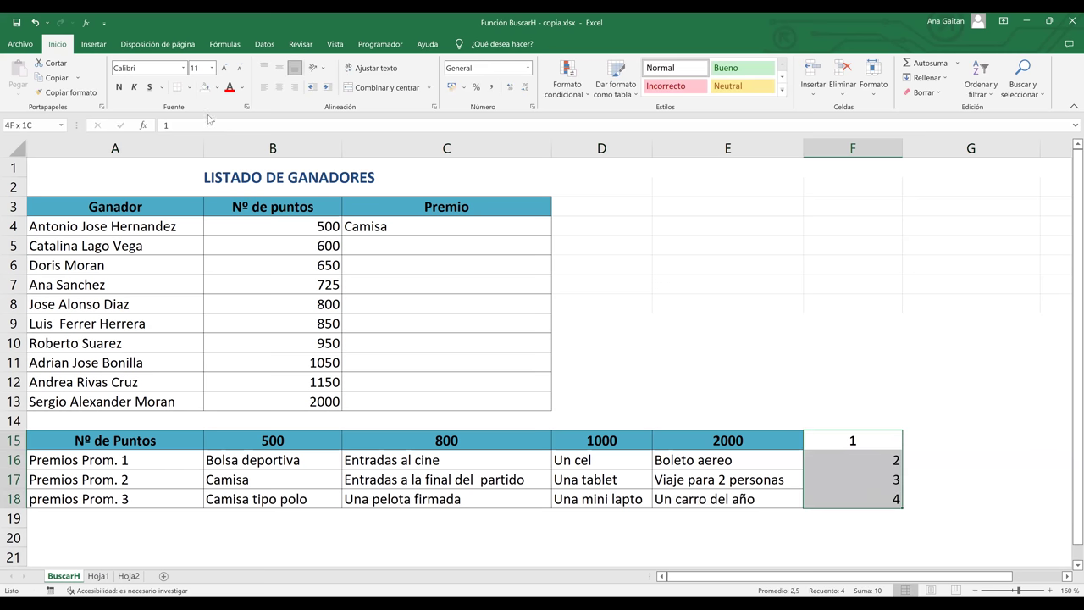
pyautogui.click(295, 86)
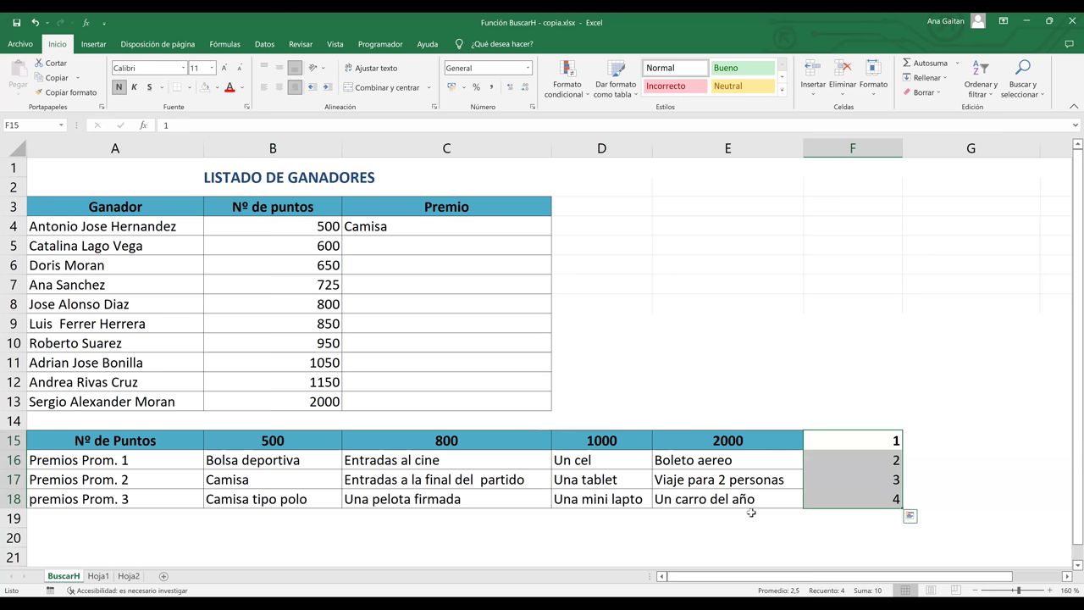
# Check the prize table's row numbering and set indicador_filas to 1 in the BUSCARH formula in C4
pyautogui.moveTo(756, 507); pyautogui.dragTo(9, 446)
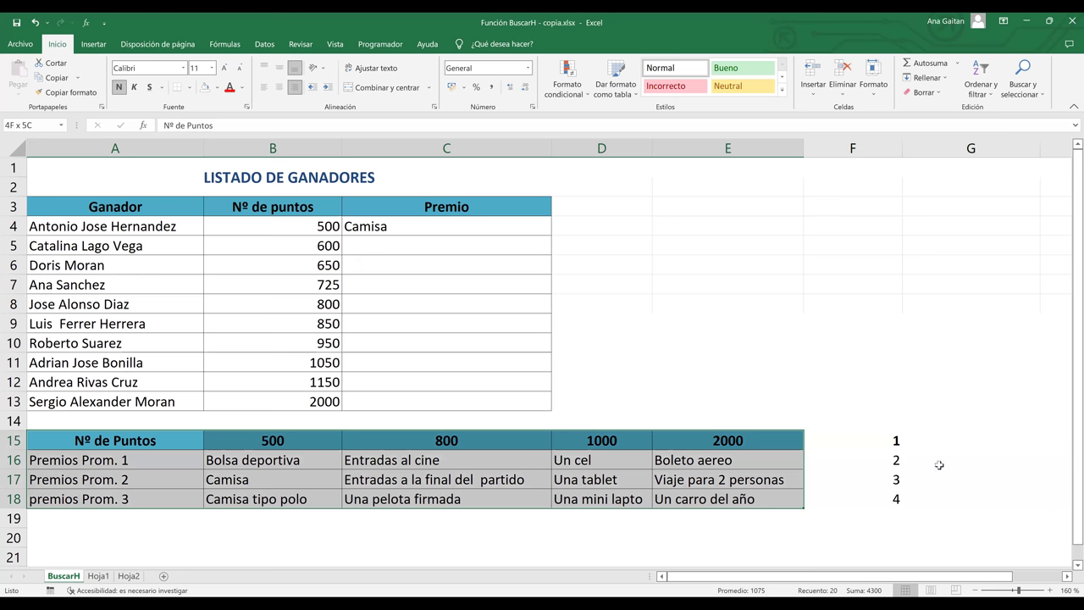
pyautogui.click(895, 444)
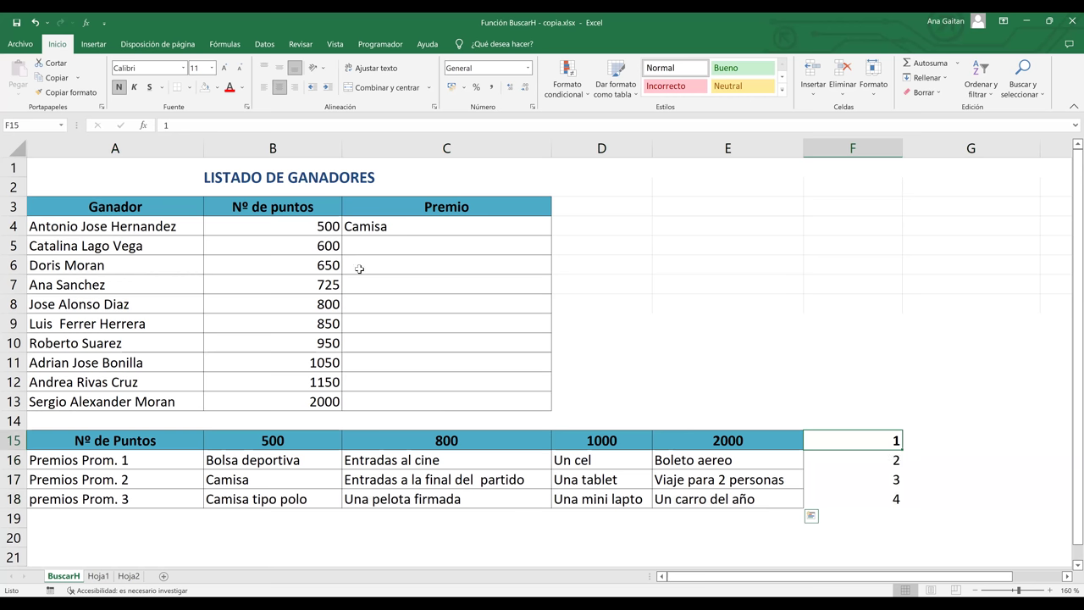
pyautogui.press('Down')
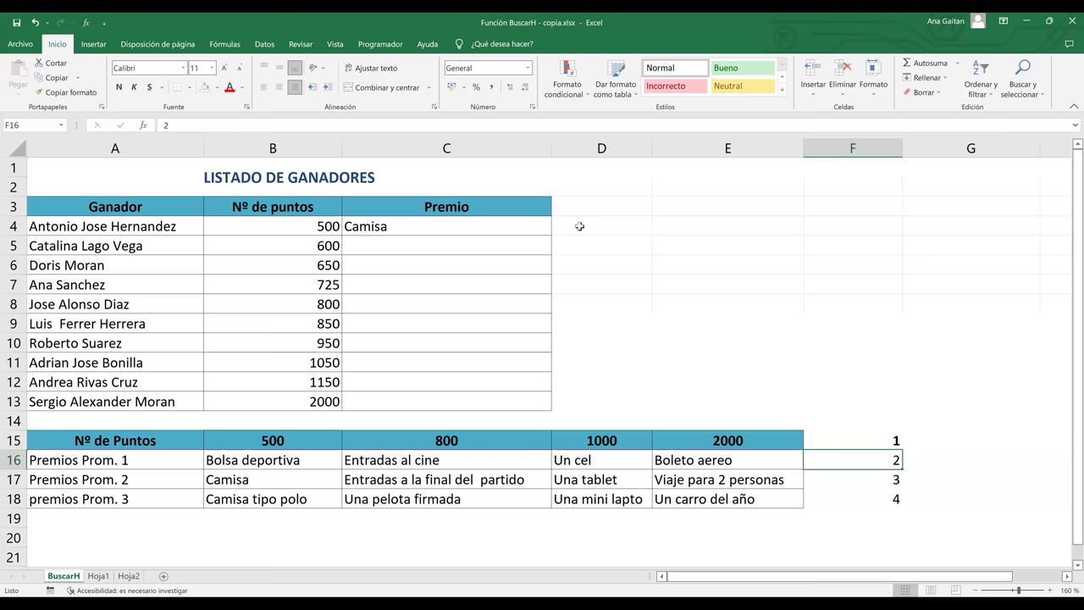
pyautogui.doubleClick(495, 226)
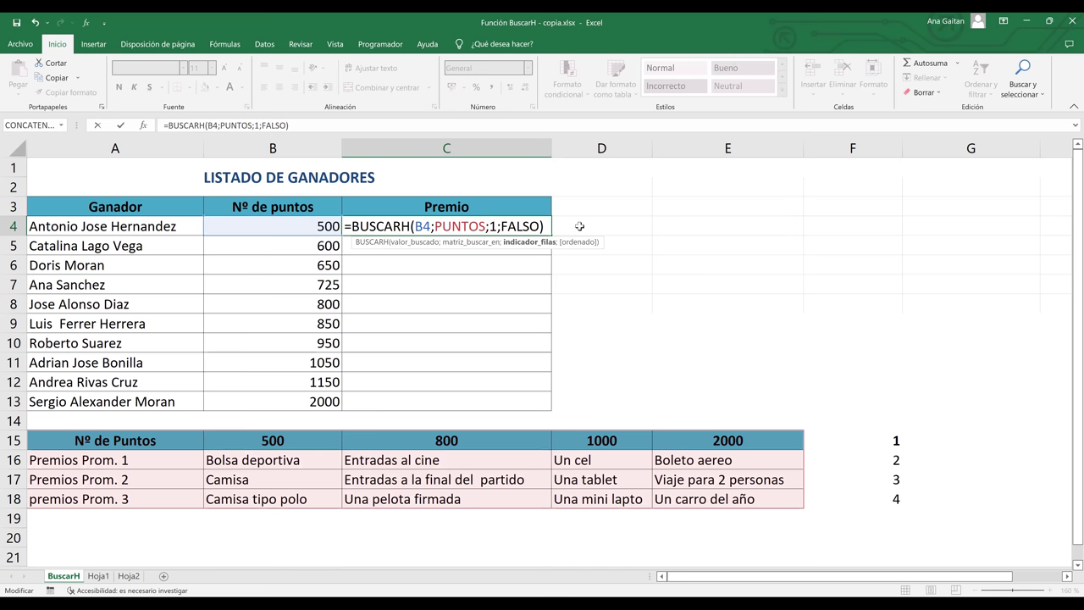
pyautogui.press('Return')
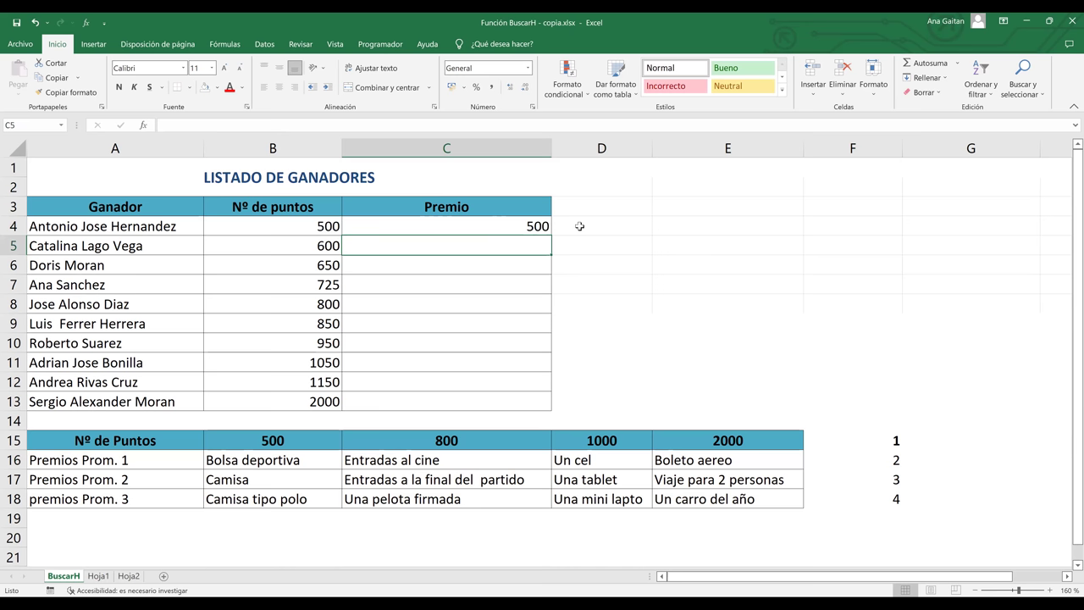
# Compare the C4 formula and its lookup value in B4 with the points header in row 15
pyautogui.click(525, 227)
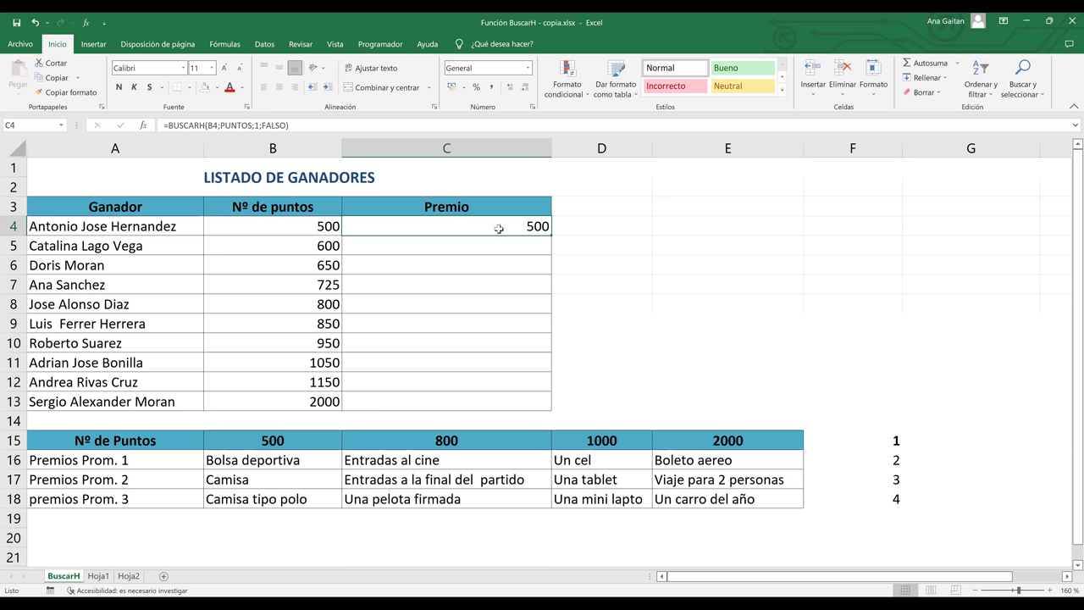
pyautogui.press('Return')
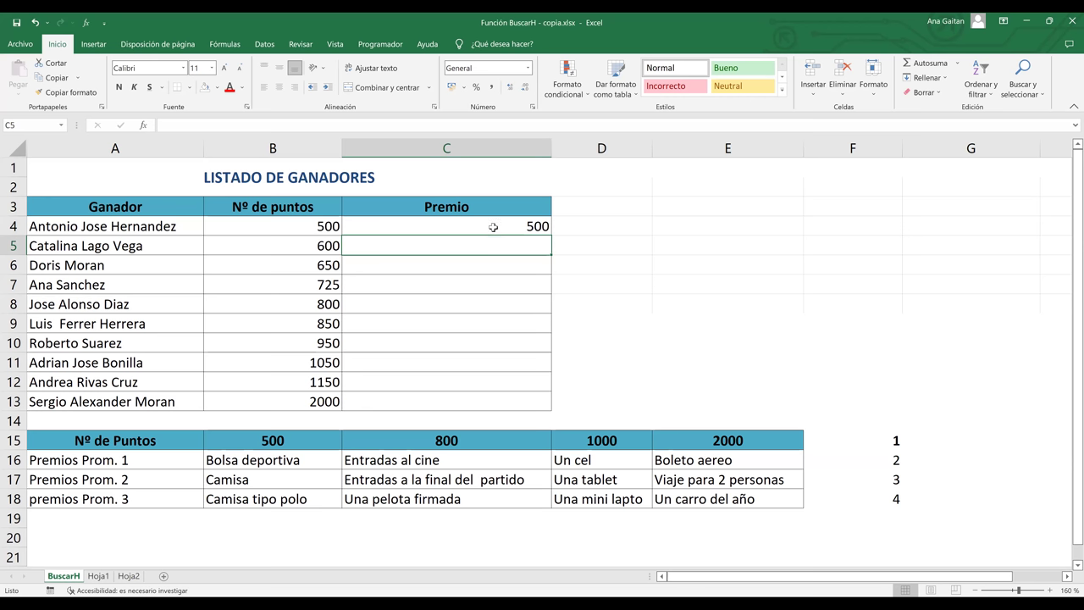
pyautogui.click(324, 226)
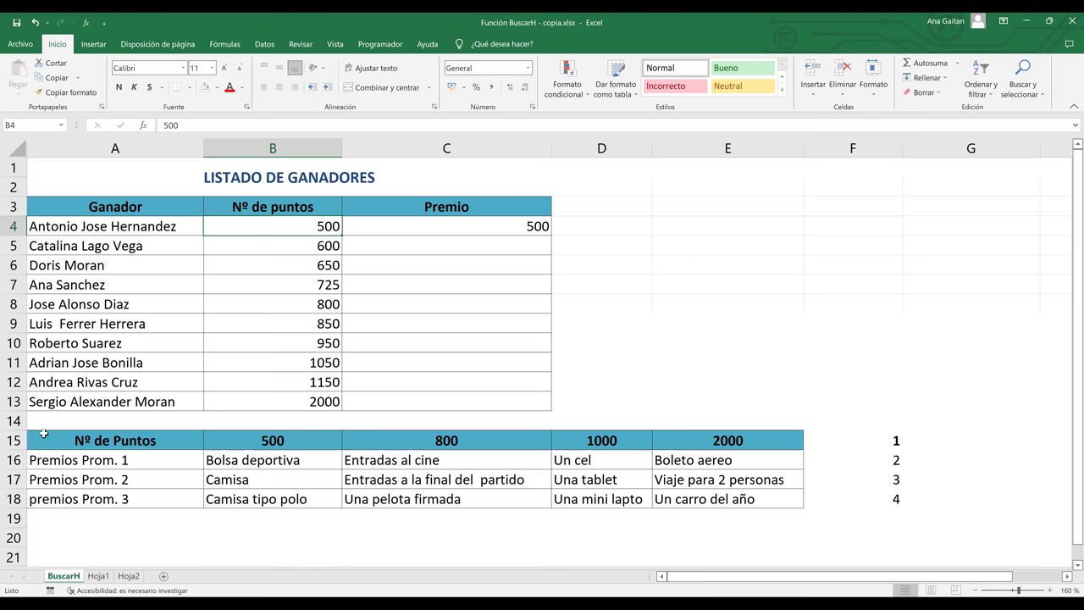
pyautogui.click(14, 440)
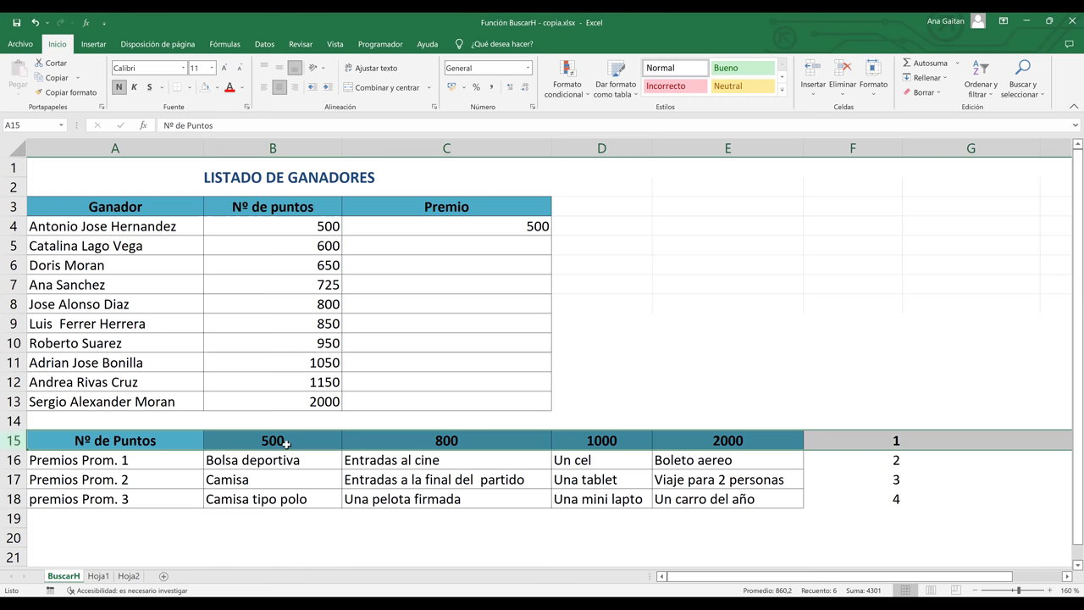
pyautogui.click(535, 288)
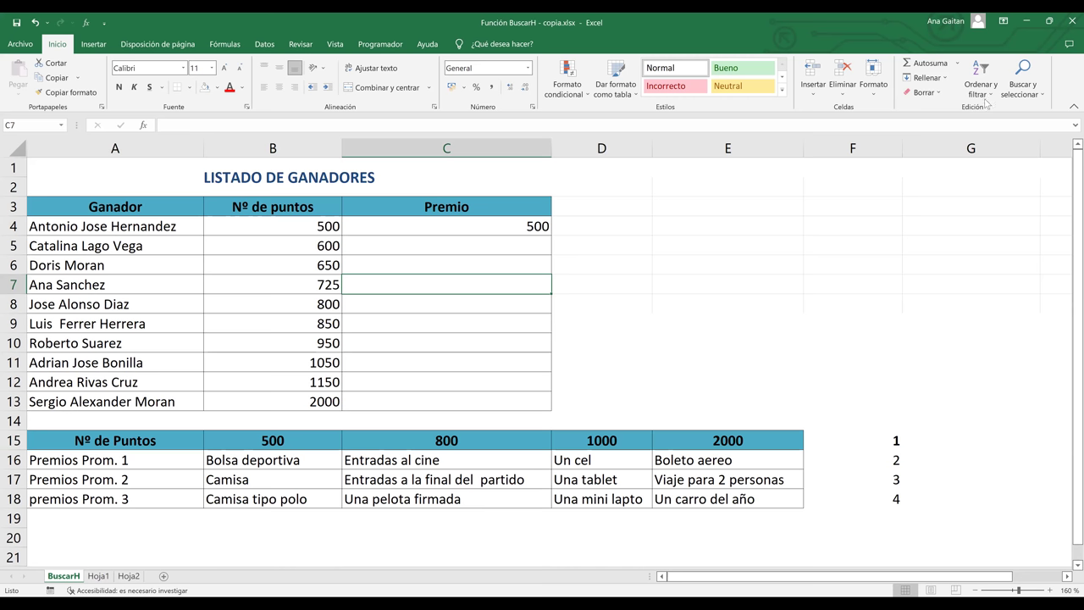
# Start a BUSCARH formula in cell C9 with B9 as the lookup value
pyautogui.press('Down')
pyautogui.press('Down')
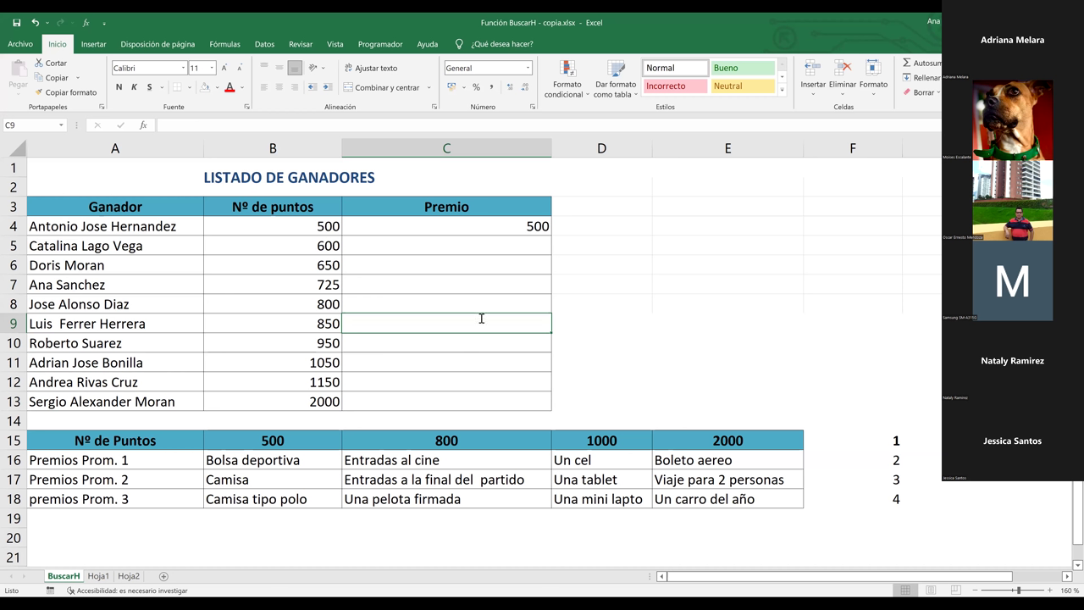
pyautogui.write('=')
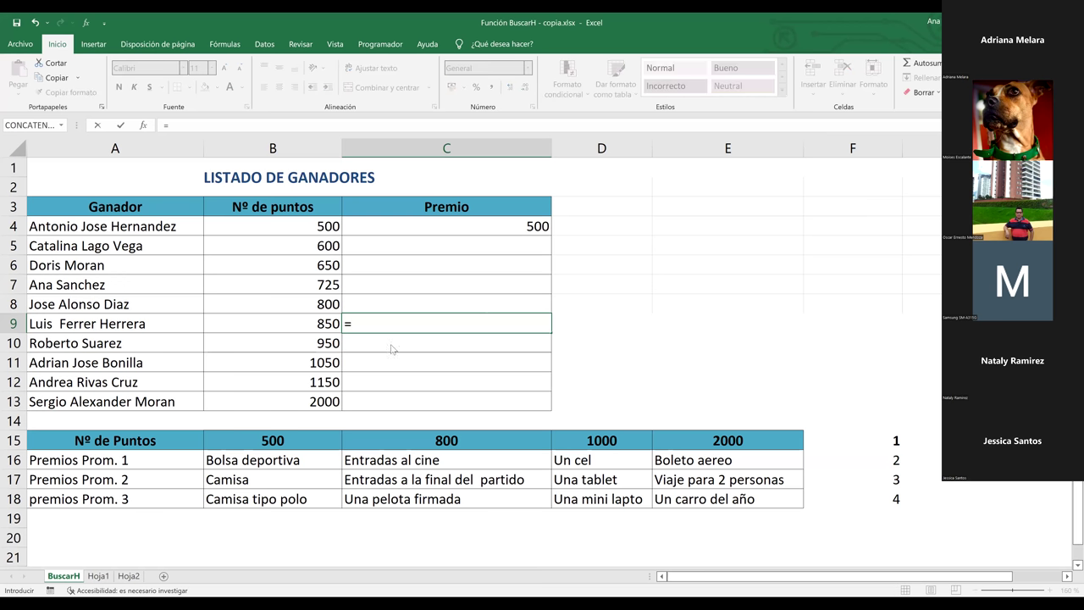
pyautogui.write('BUSCARH(')
pyautogui.click(311, 322)
pyautogui.write(';')
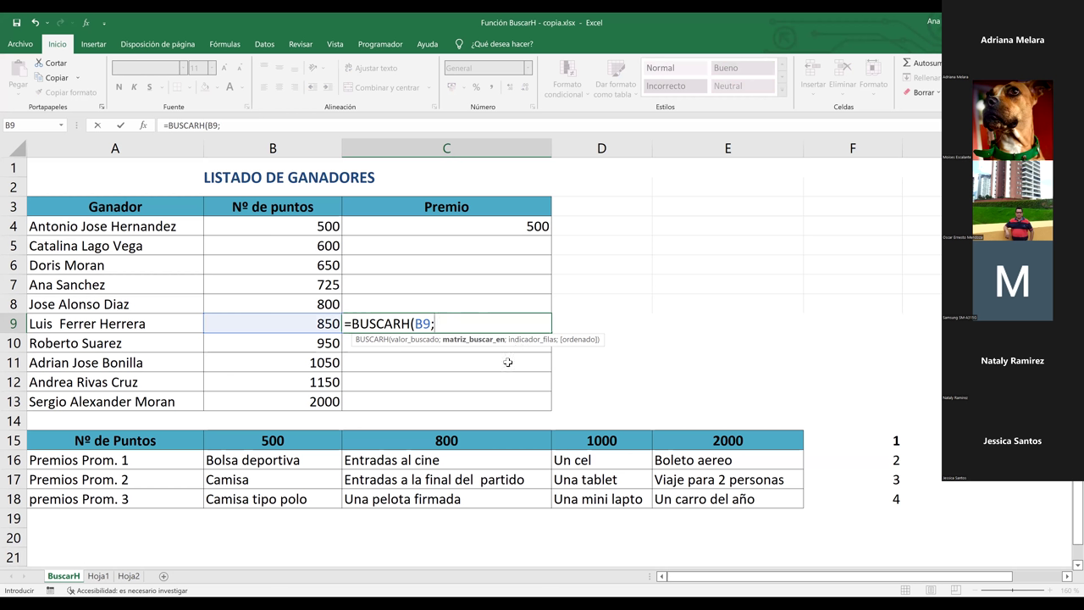
# Set the C9 formula's matriz_buscar_en argument to the named range PUNTOS
pyautogui.click(152, 444)
pyautogui.press('BackSpace')
pyautogui.press('BackSpace')
pyautogui.press('BackSpace')
pyautogui.write('PUNTOS')
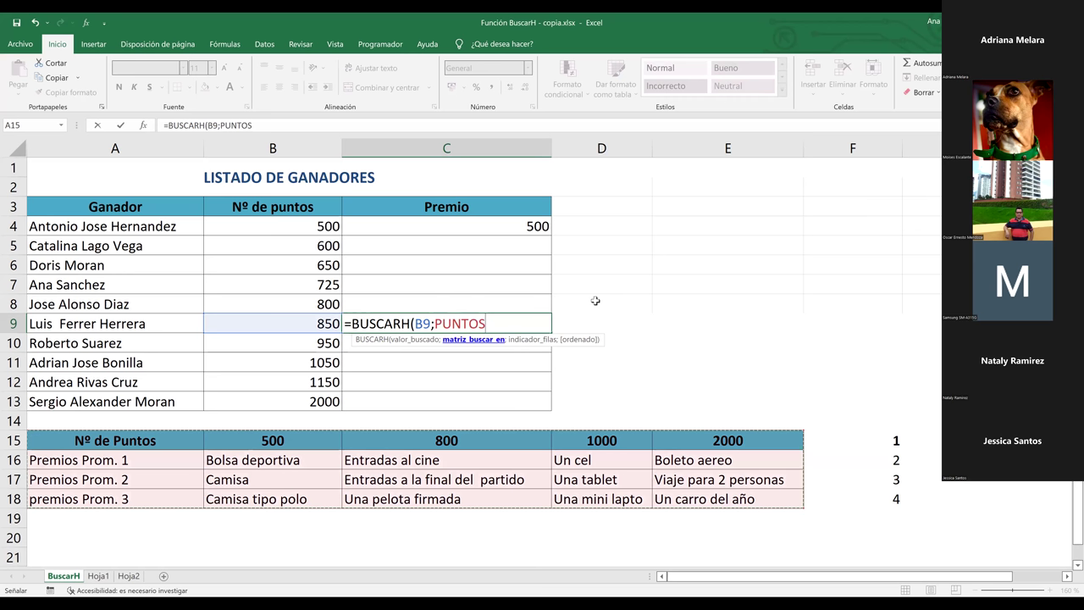
pyautogui.write('Ñ')
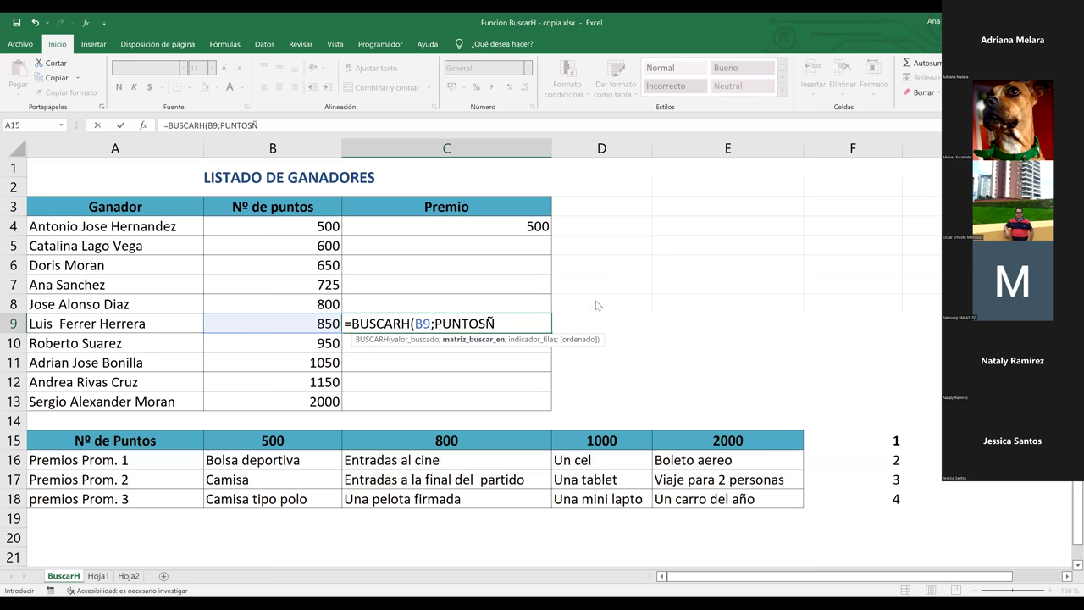
pyautogui.press('BackSpace')
pyautogui.write(';')
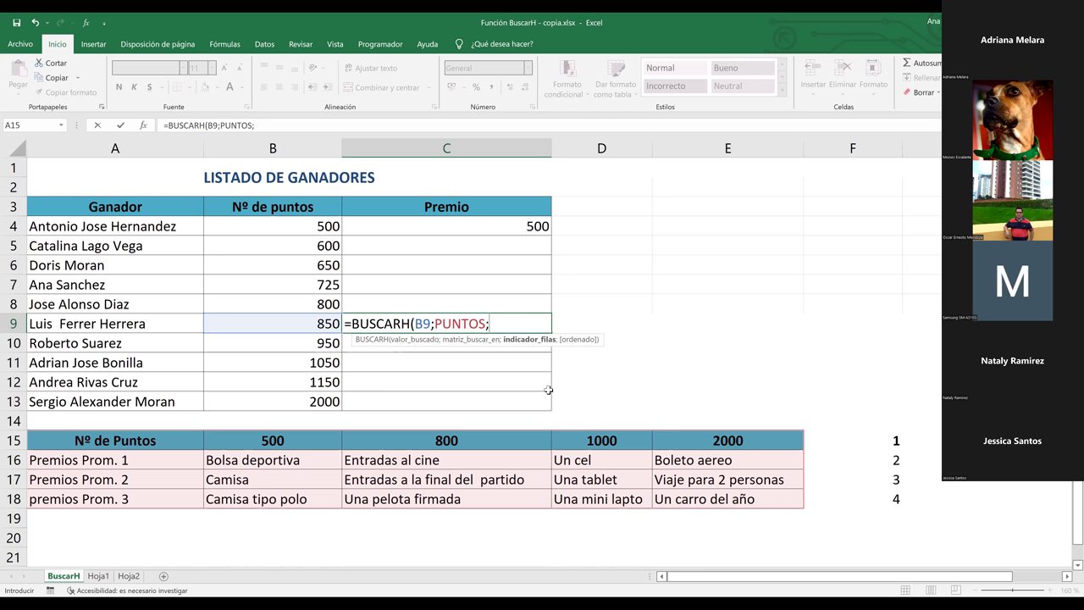
# Complete the C9 formula with 4 as indicador_filas and FALSO for an exact match
pyautogui.write('4')
pyautogui.write(';')
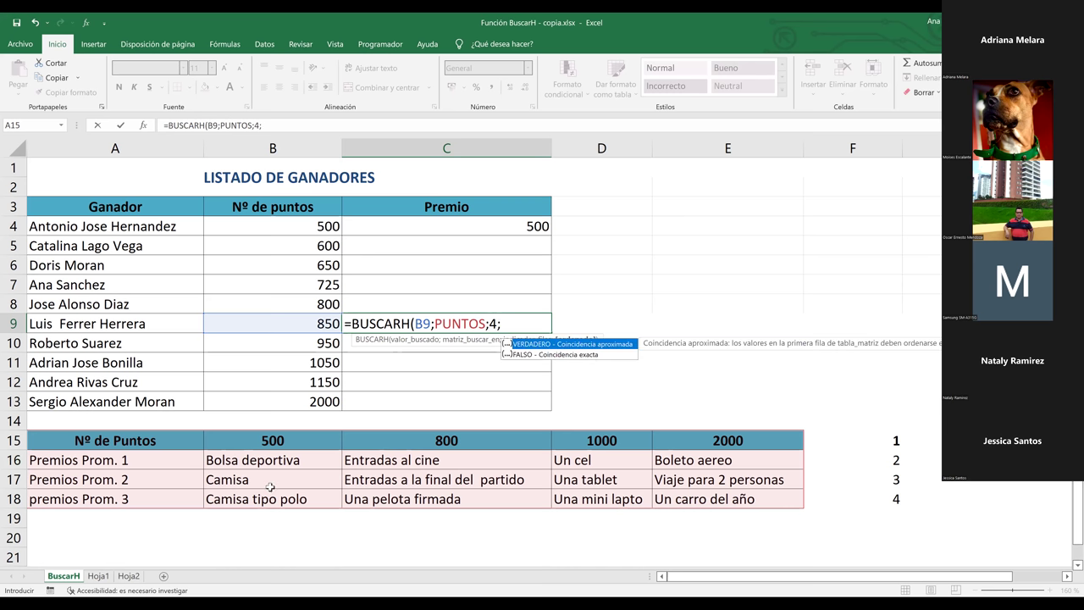
pyautogui.click(546, 356)
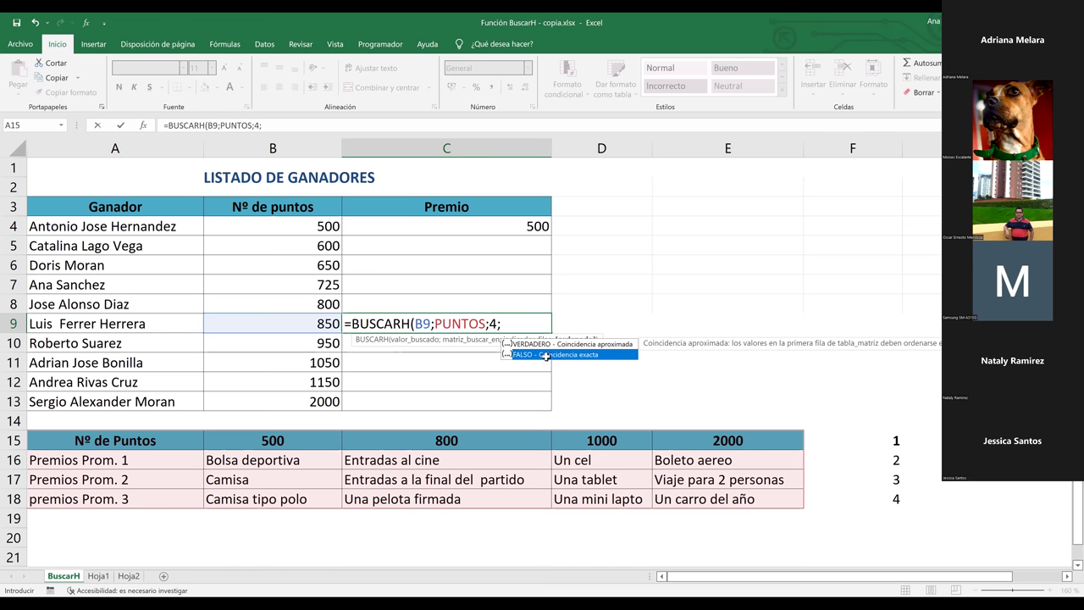
pyautogui.doubleClick(546, 356)
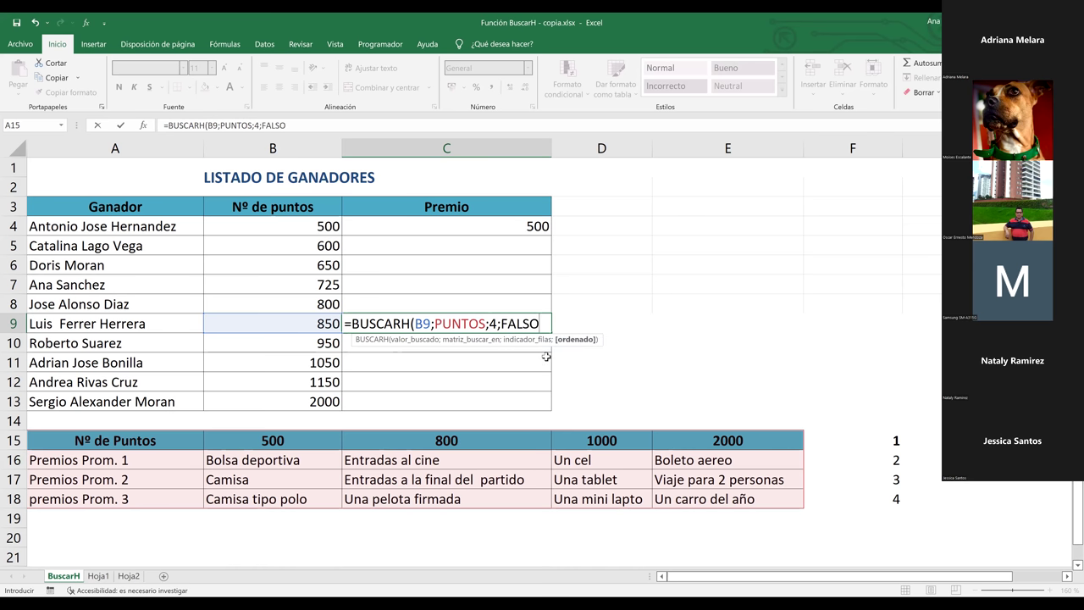
pyautogui.write(')')
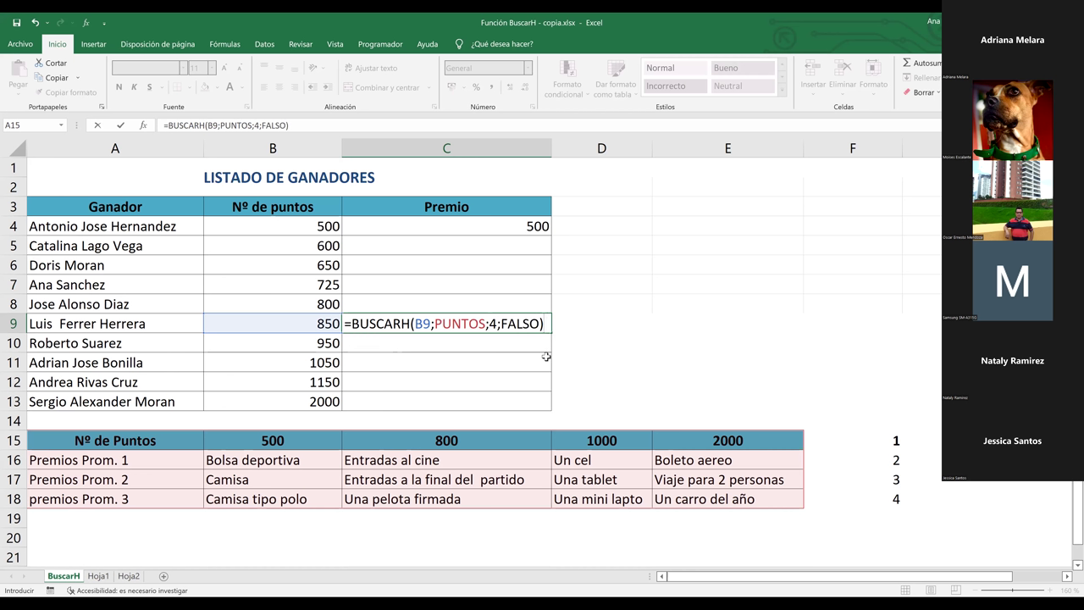
pyautogui.click(497, 324)
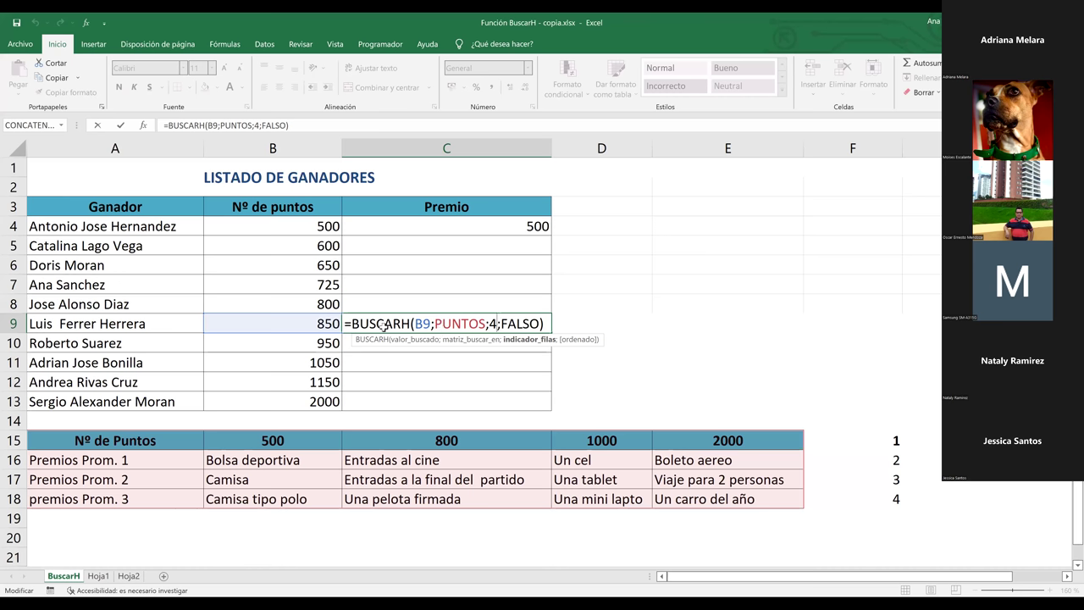
pyautogui.press('Return')
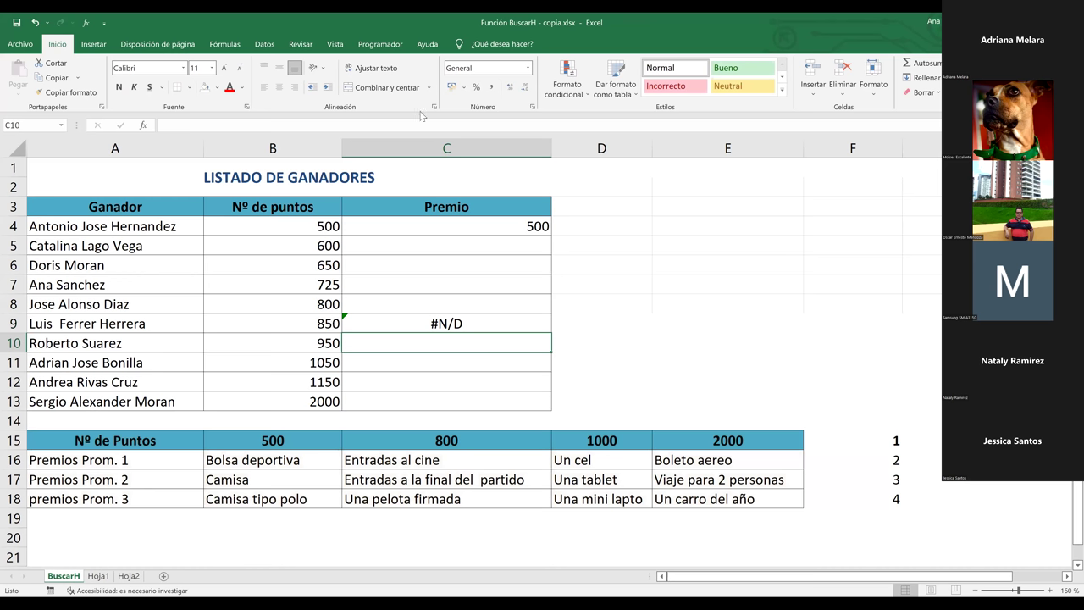
# Check the points in B9 and review the arguments of the BUSCARH formula in C9, especially indicador_filas
pyautogui.press('Up')
pyautogui.press('Left')
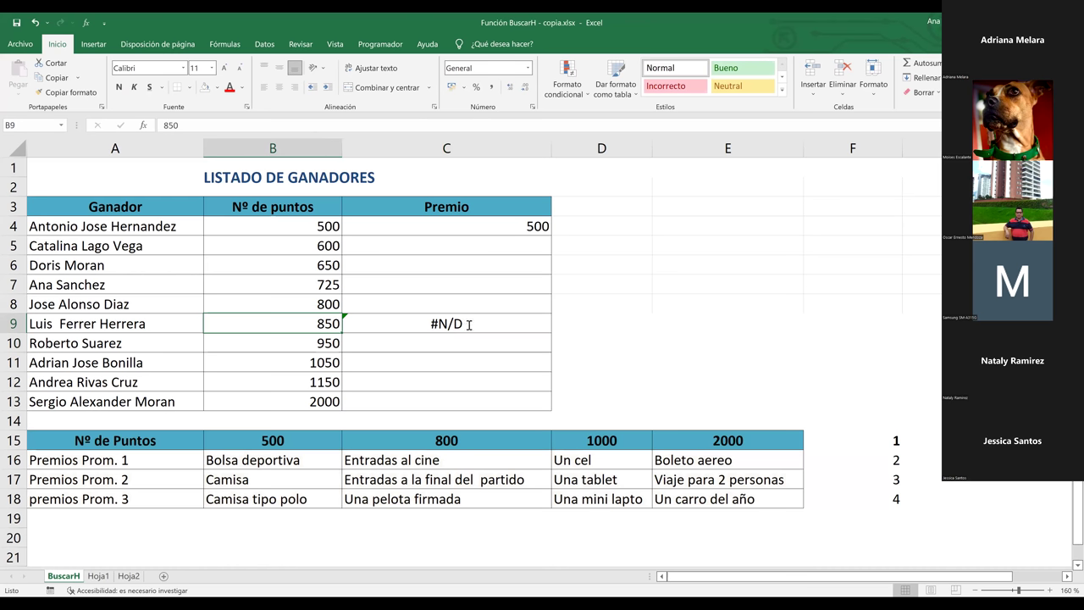
pyautogui.doubleClick(469, 324)
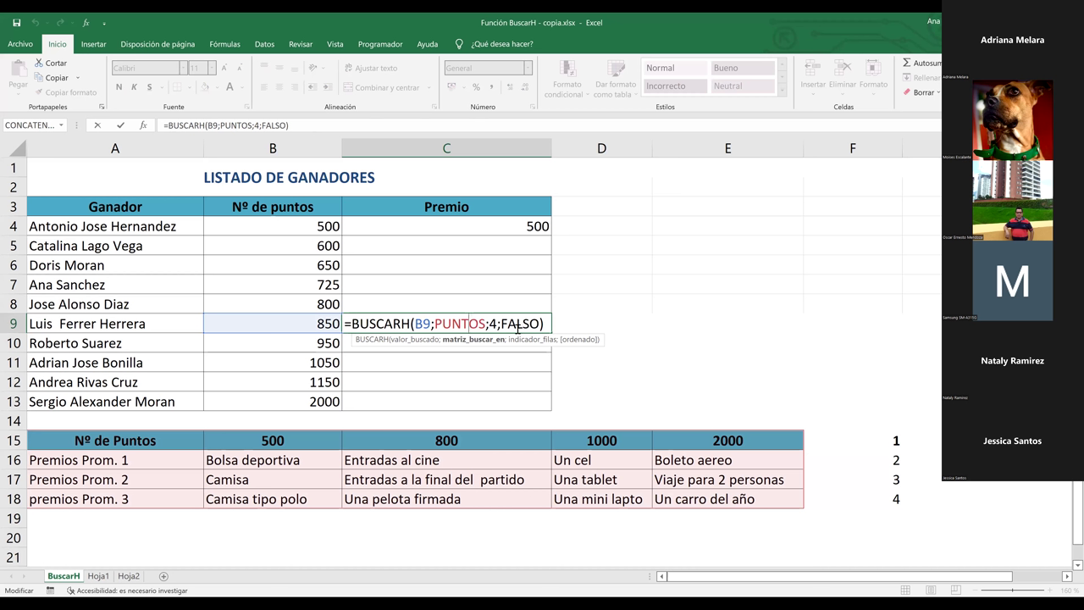
pyautogui.click(491, 324)
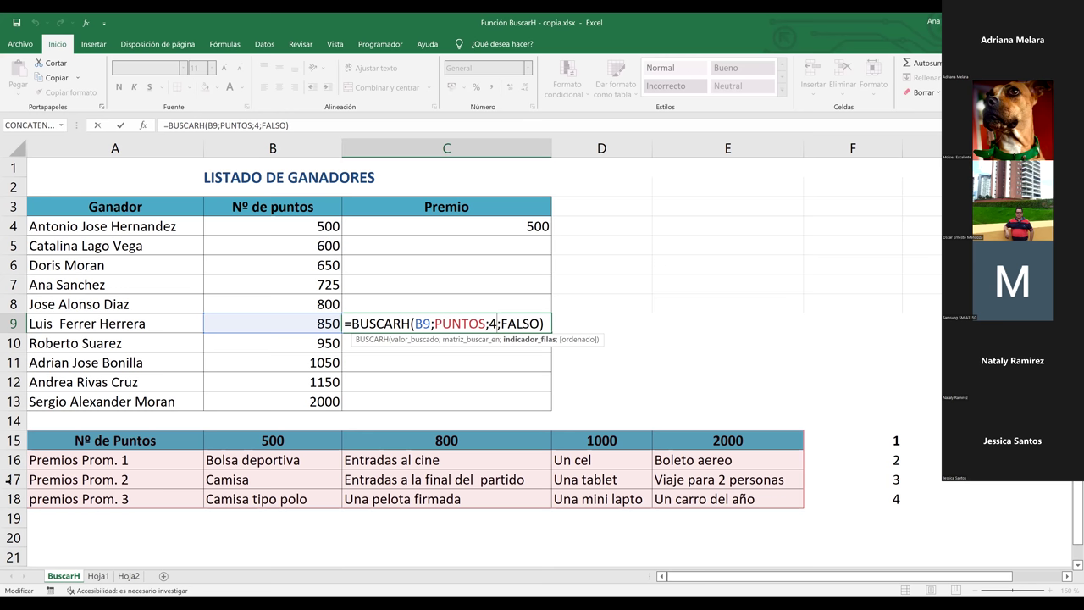
pyautogui.press('Return')
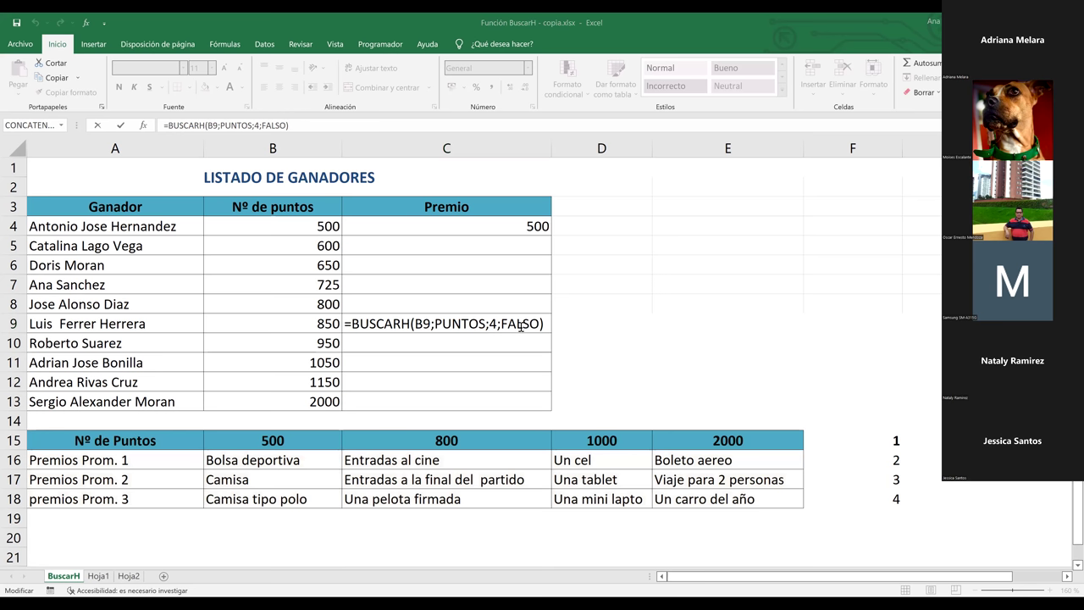
# Enter the exact-match BUSCARH formula in C9 and check the points headings in B15:E15 against it
pyautogui.doubleClick(381, 324)
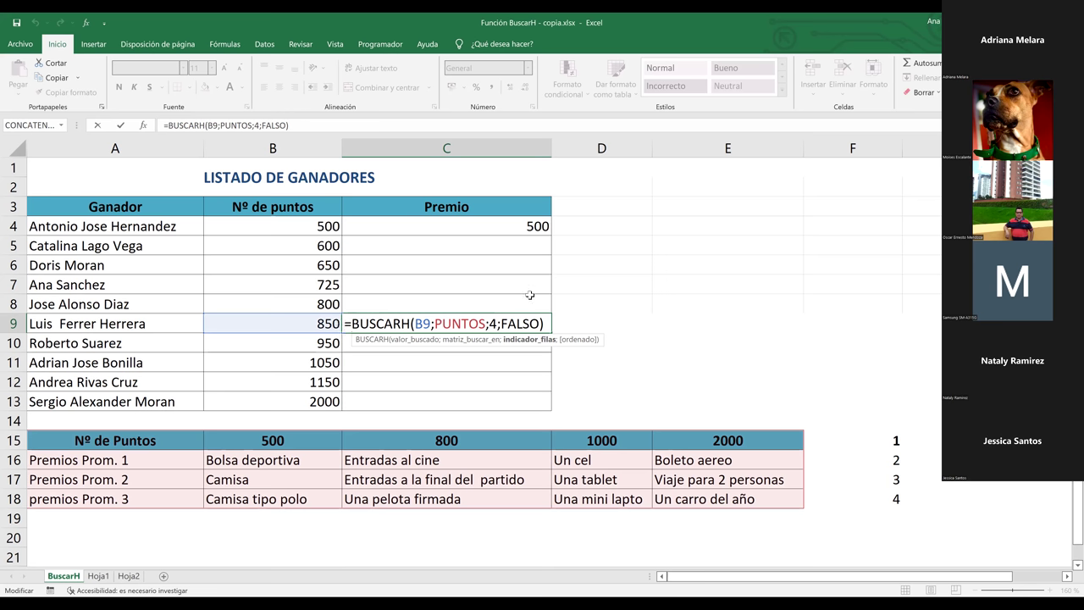
pyautogui.press('Return')
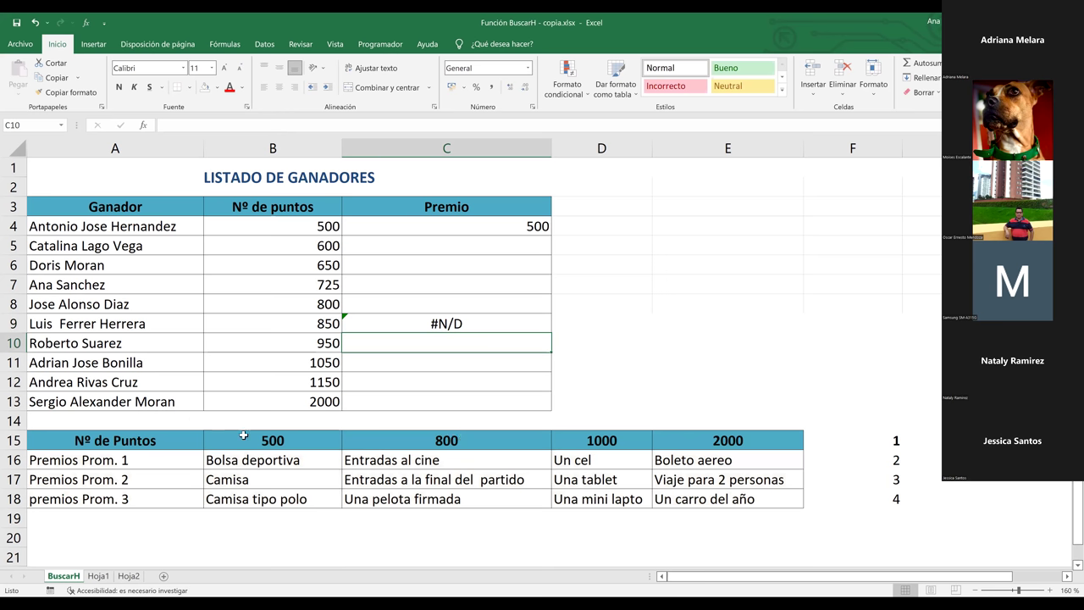
pyautogui.moveTo(244, 436); pyautogui.dragTo(365, 462)
pyautogui.keyDown('shift'); pyautogui.click(796, 442); pyautogui.keyUp('shift')
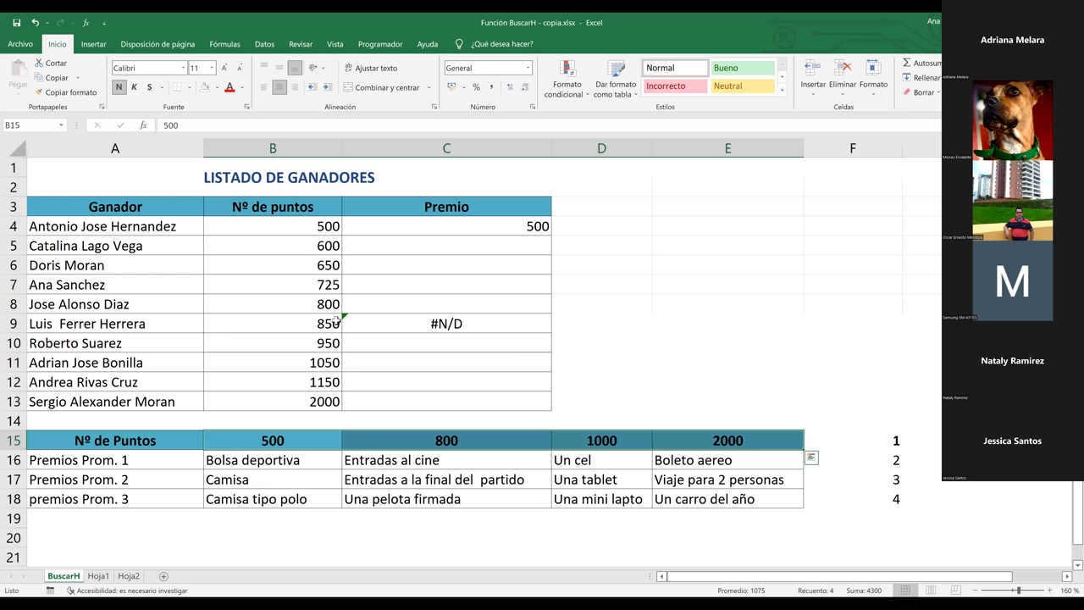
pyautogui.moveTo(328, 227); pyautogui.dragTo(315, 400)
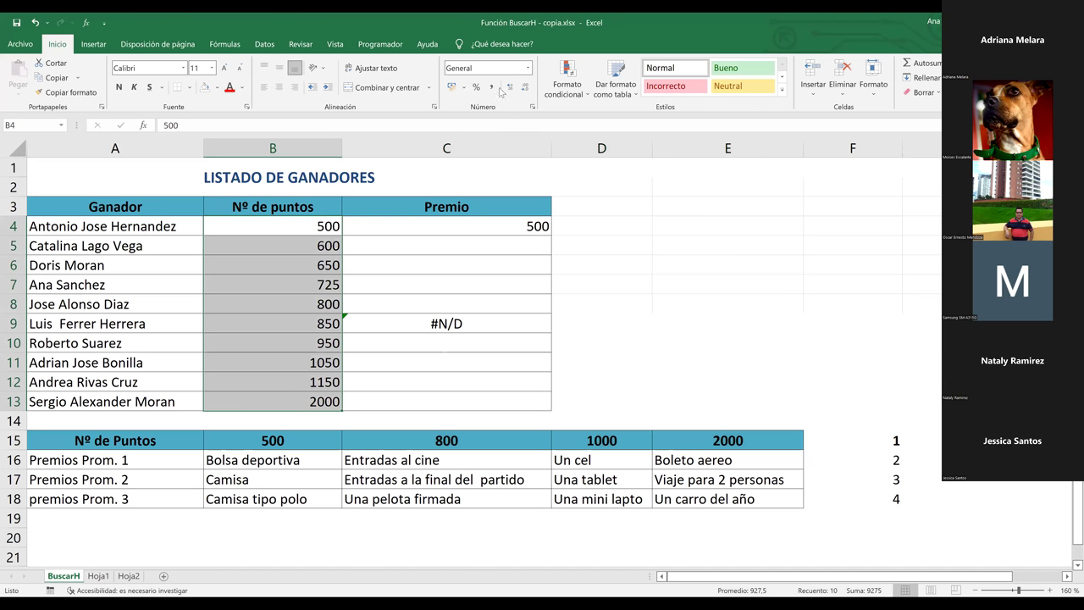
pyautogui.hotkey('ctrl', 'shift', '1')
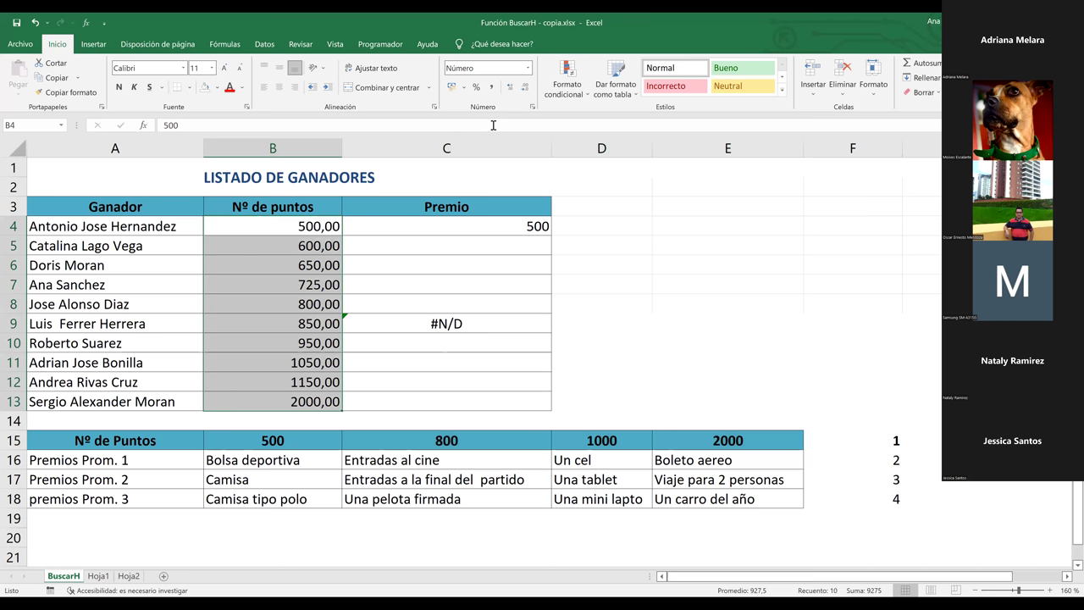
pyautogui.click(526, 88)
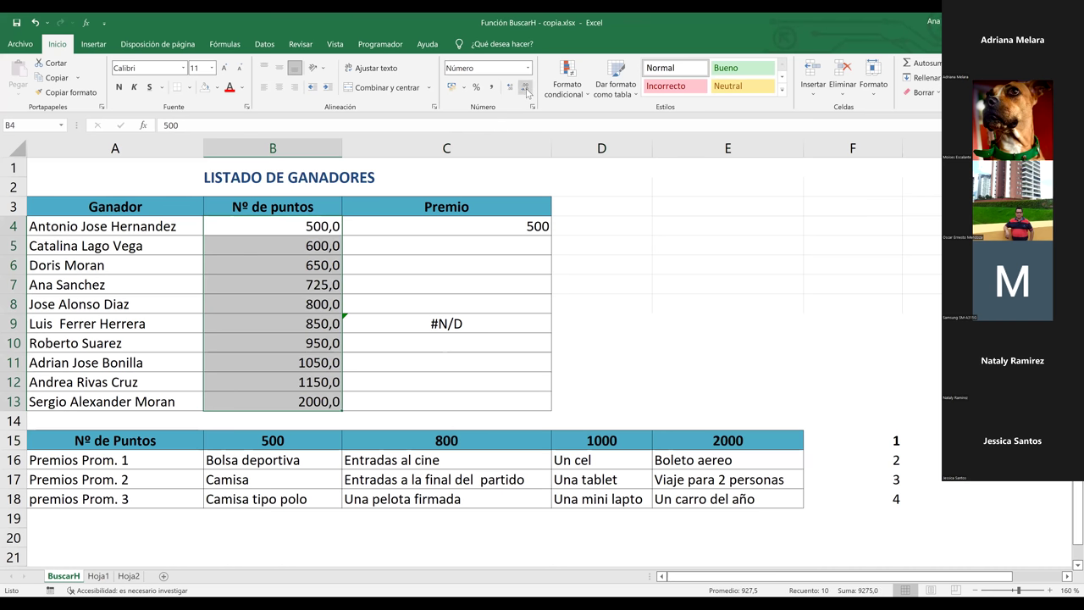
pyautogui.hotkey('ctrl', 'z')
pyautogui.hotkey('ctrl', 'z')
pyautogui.click(434, 320)
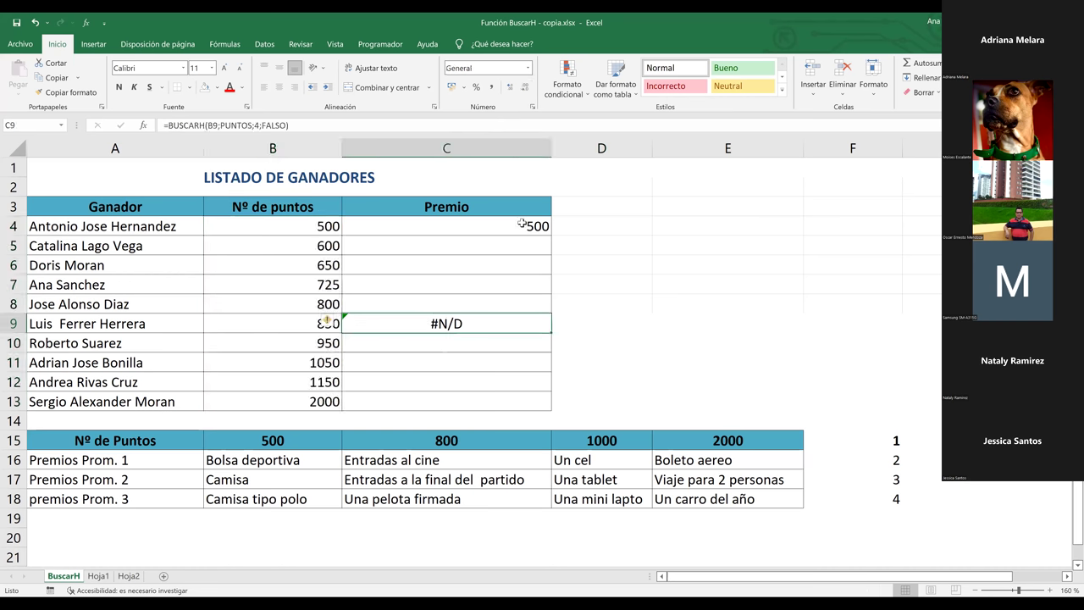
# Change indicador_filas in the C4 BUSCARH formula to 2
pyautogui.click(522, 223)
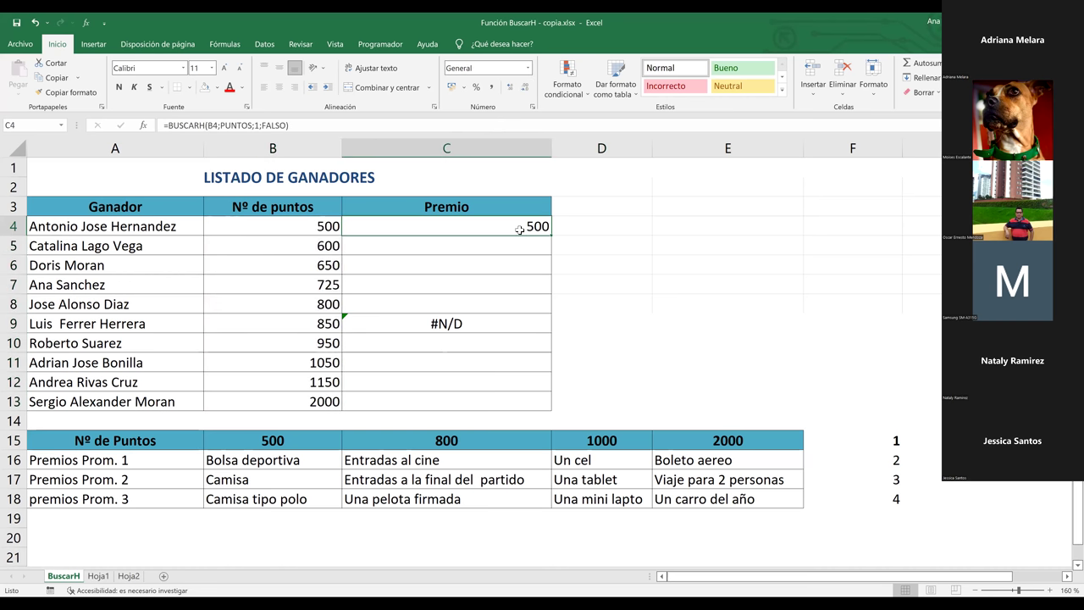
pyautogui.click(260, 125)
pyautogui.press('BackSpace')
pyautogui.write('2')
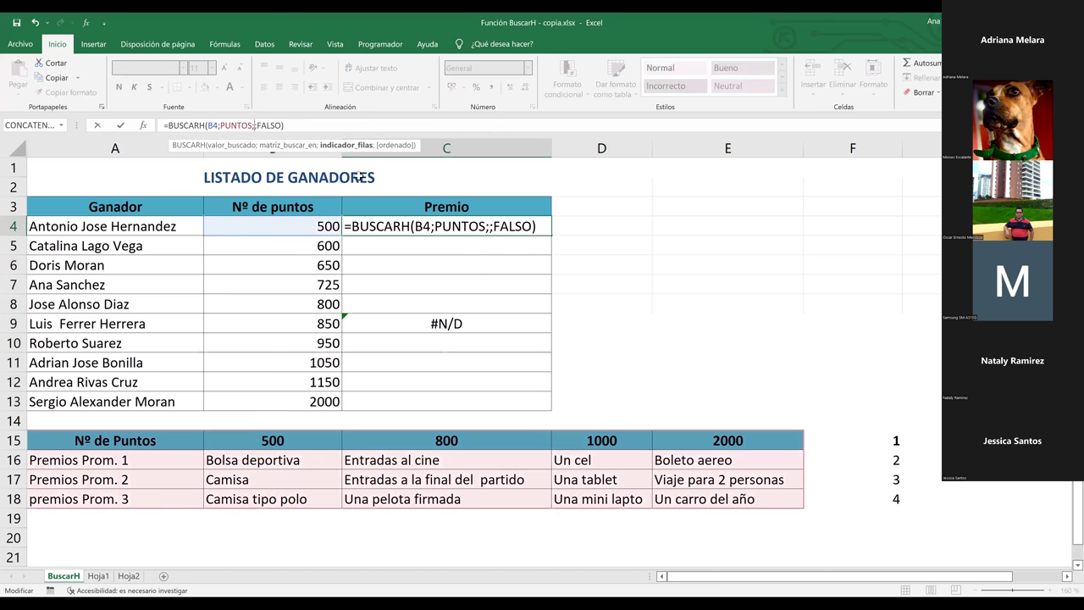
pyautogui.press('Return')
# Check the error options of C9 and clear the cell's exact-match BUSCARH formula
pyautogui.click(448, 322)
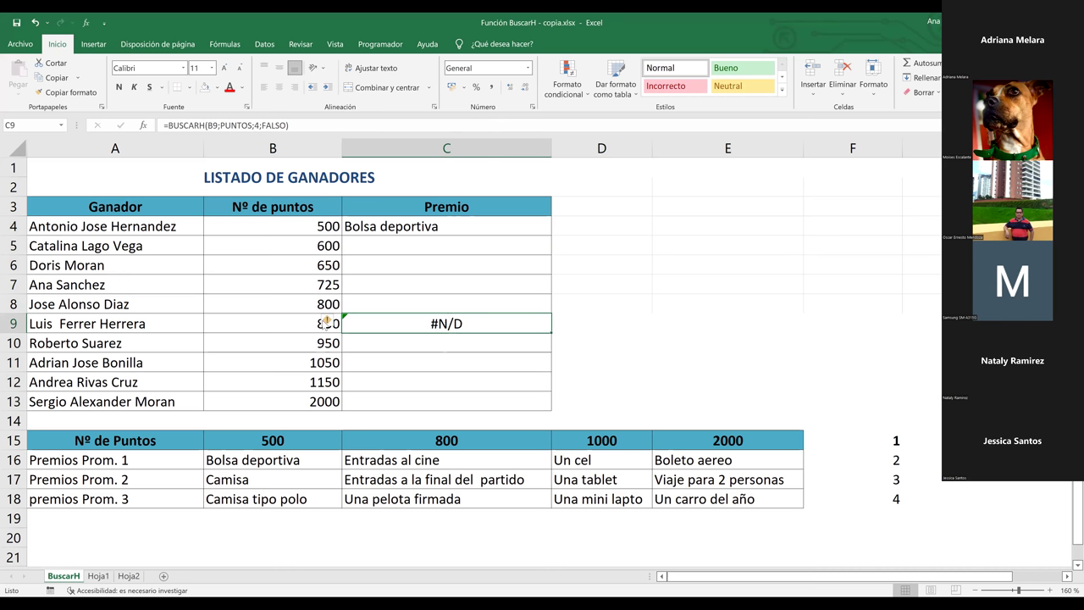
pyautogui.click(329, 323)
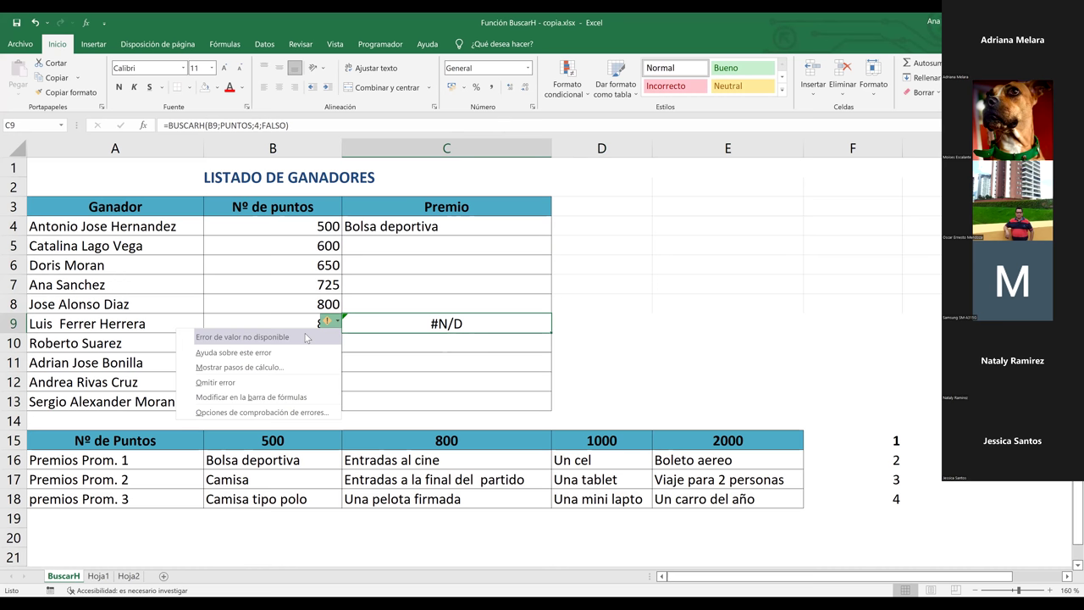
pyautogui.click(494, 320)
pyautogui.doubleClick(496, 320)
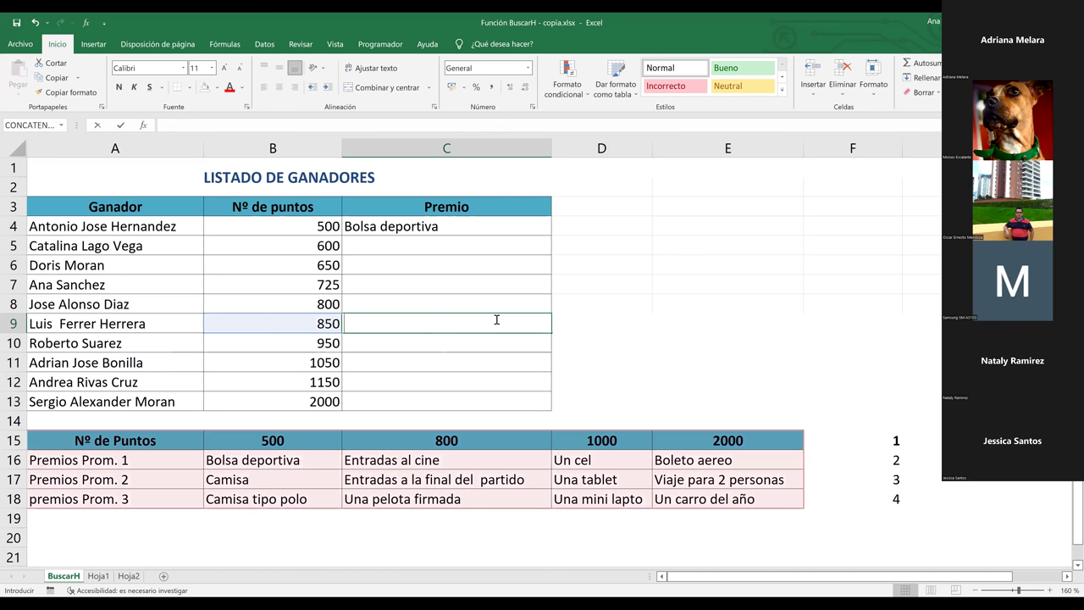
pyautogui.press('Escape')
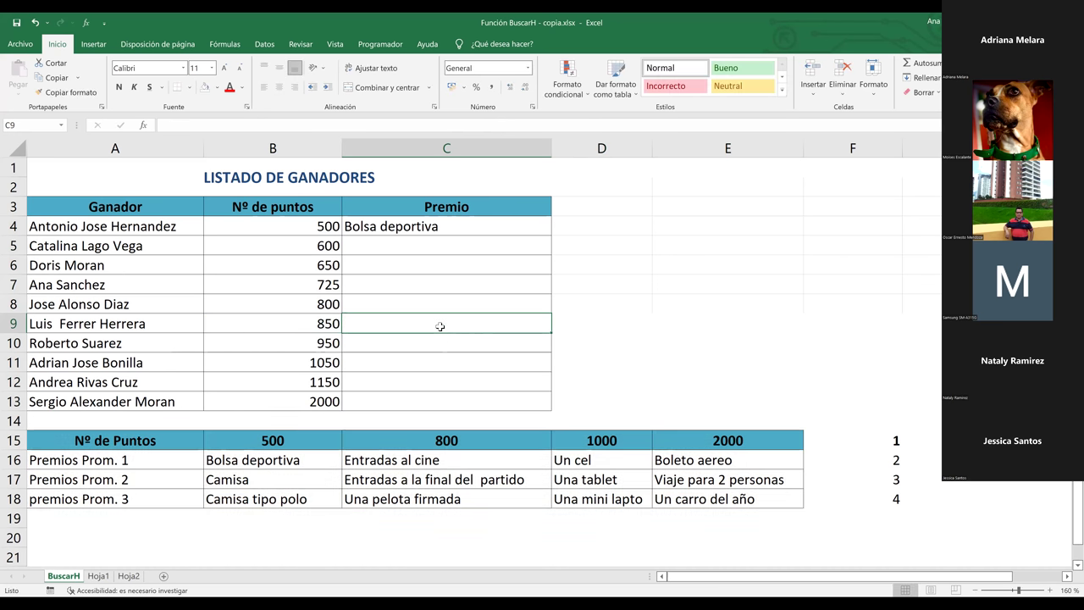
# Start a new BUSCARH formula in C9 with B9 as valor_buscado
pyautogui.write('=busca')
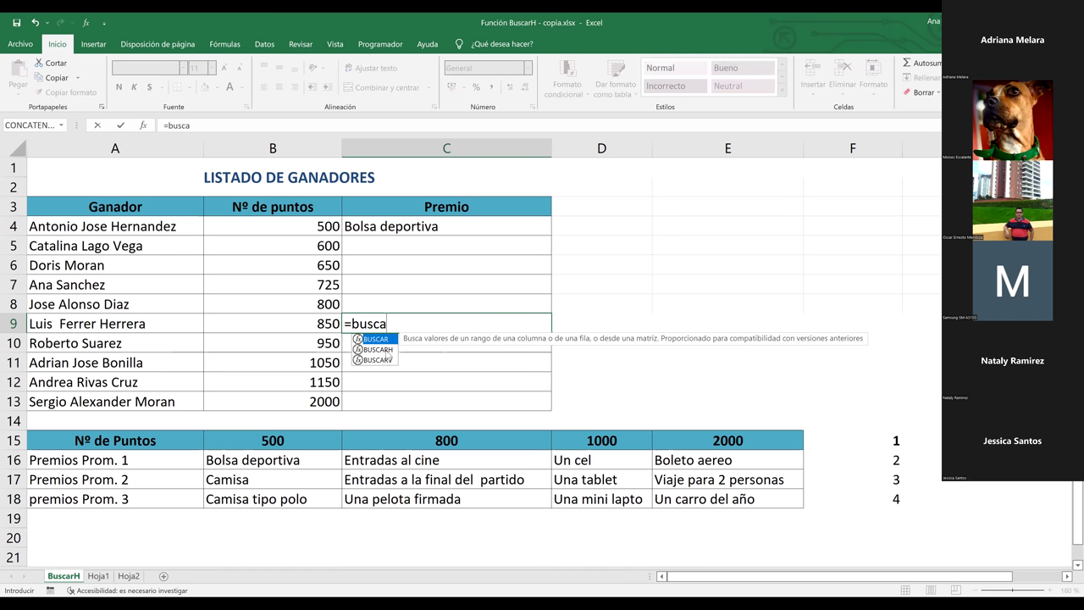
pyautogui.click(386, 350)
pyautogui.doubleClick(385, 350)
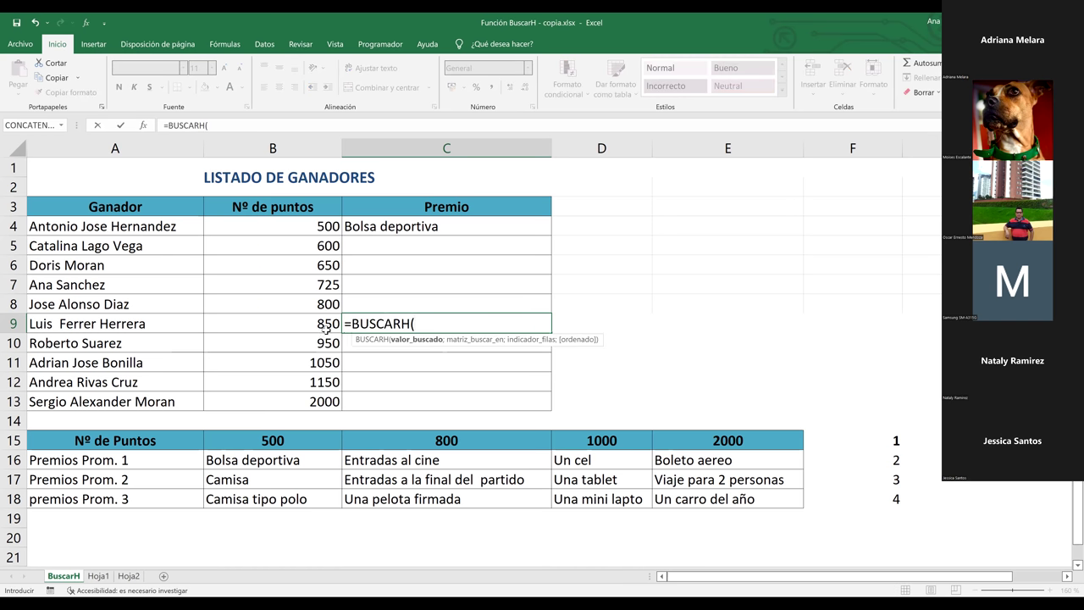
pyautogui.click(319, 324)
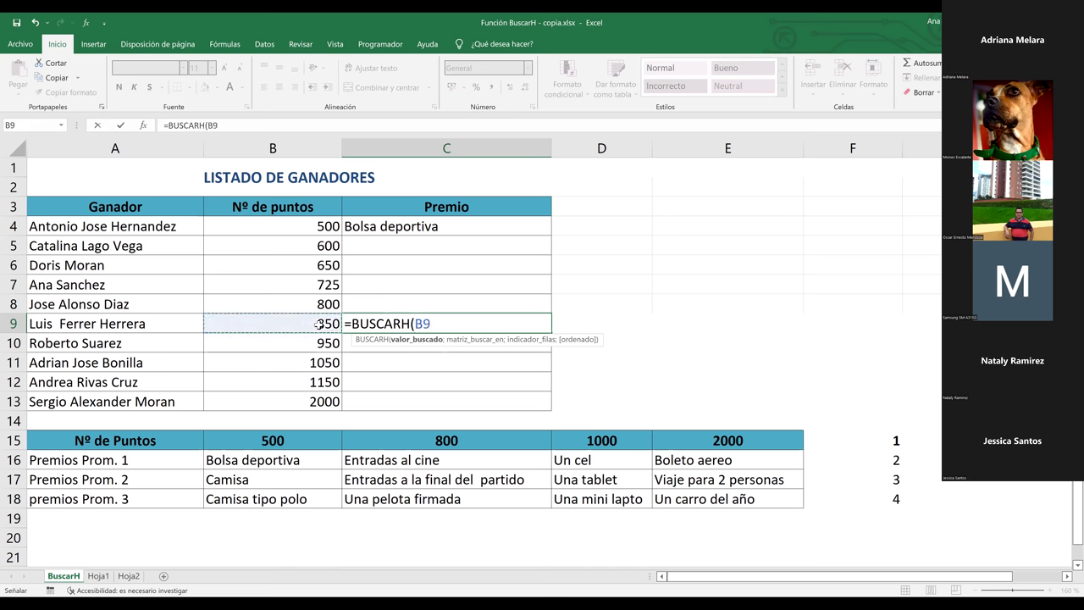
pyautogui.write(';')
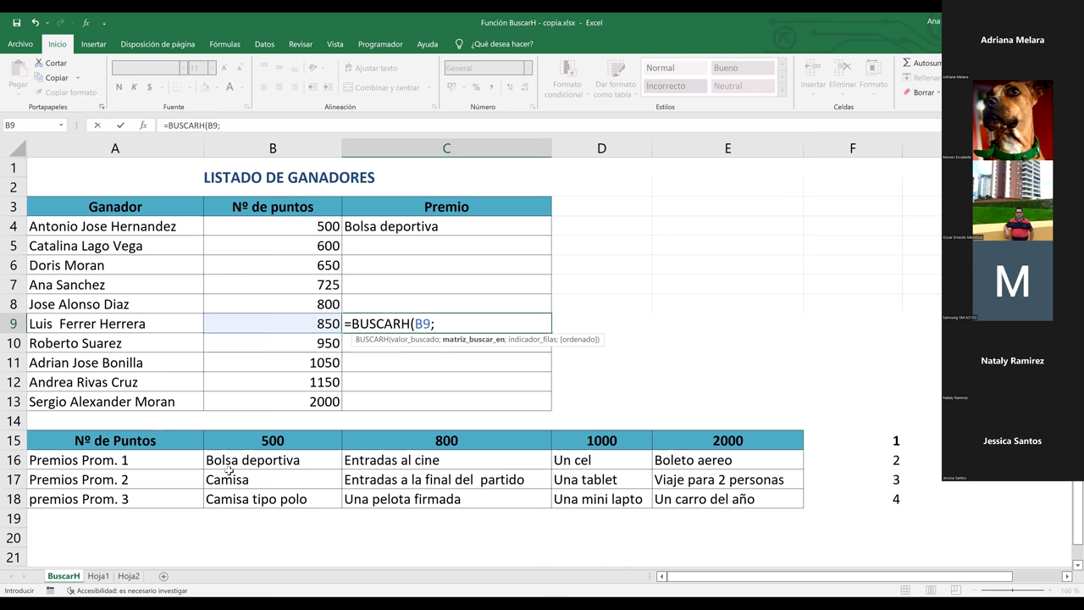
# Add the named range PUNTOS as matriz_buscar_en and 4 as indicador_filas to the C9 formula
pyautogui.write('puntos')
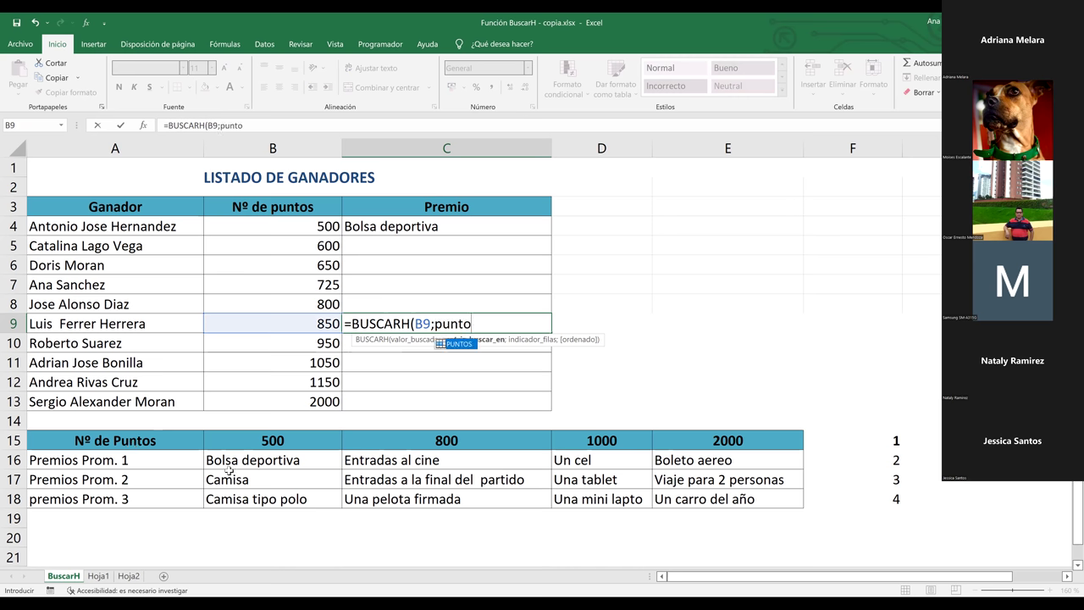
pyautogui.doubleClick(466, 344)
pyautogui.write(';')
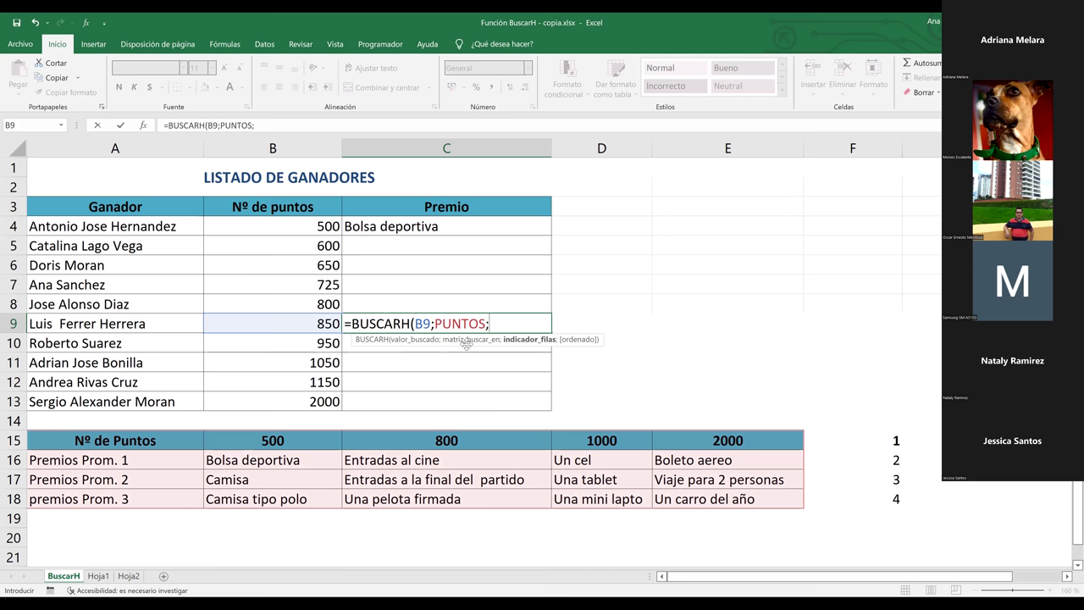
pyautogui.write('4;')
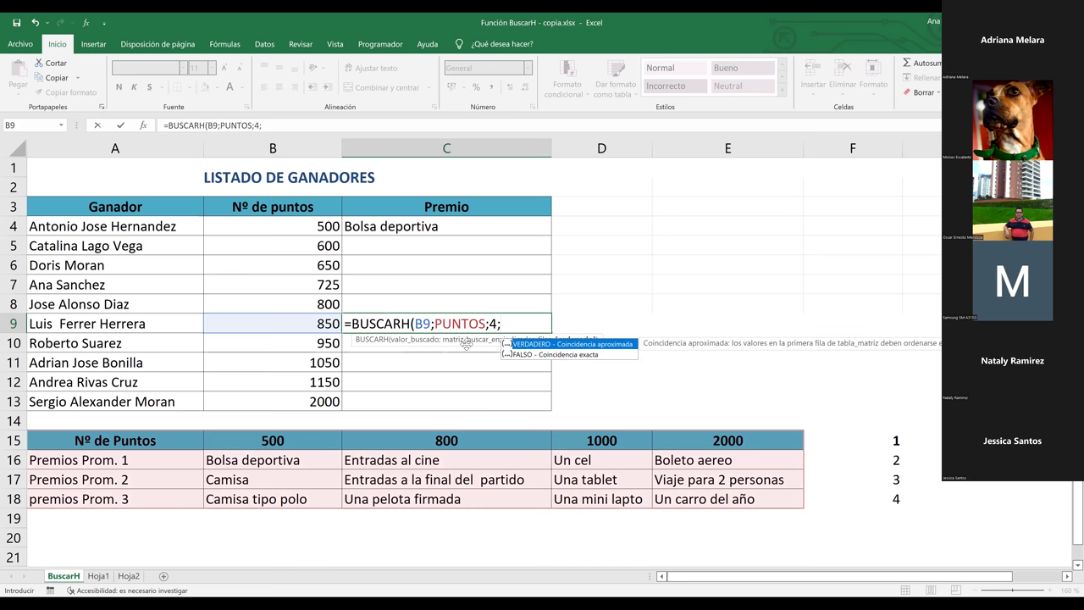
pyautogui.doubleClick(563, 345)
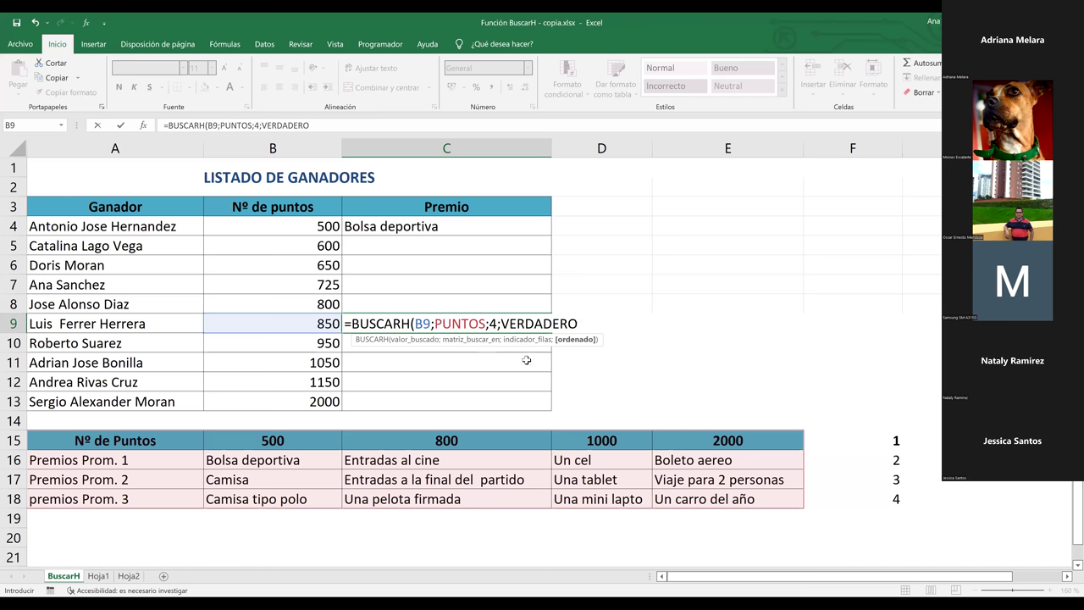
pyautogui.press('BackSpace')
pyautogui.press('BackSpace')
pyautogui.press('BackSpace')
pyautogui.press('BackSpace')
pyautogui.press('BackSpace')
pyautogui.press('BackSpace')
pyautogui.press('BackSpace')
pyautogui.press('BackSpace')
pyautogui.press('BackSpace')
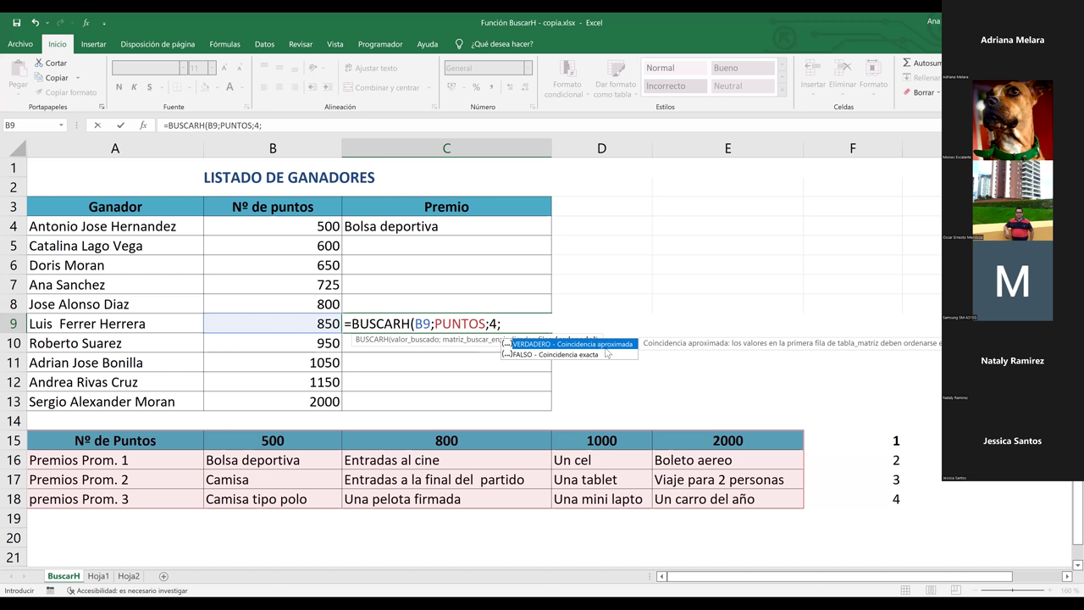
# Complete the C9 formula with VERDADERO for an approximate match and enter it
pyautogui.doubleClick(524, 343)
pyautogui.write(')')
pyautogui.press('Return')
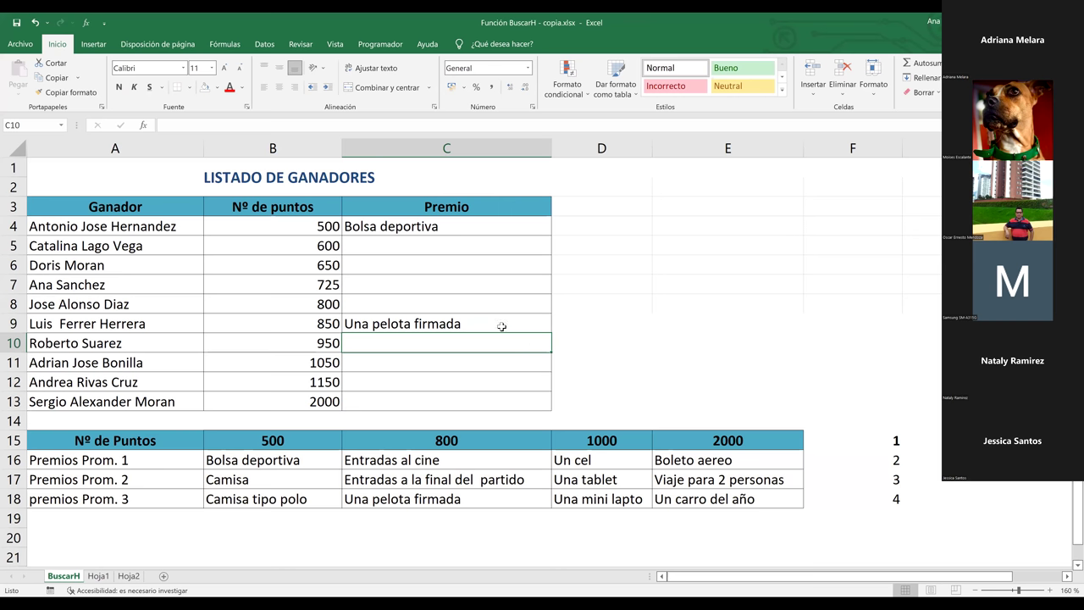
# Review the approximate-match formula in C9 and examine the order of the points headings in B15:E15
pyautogui.click(501, 326)
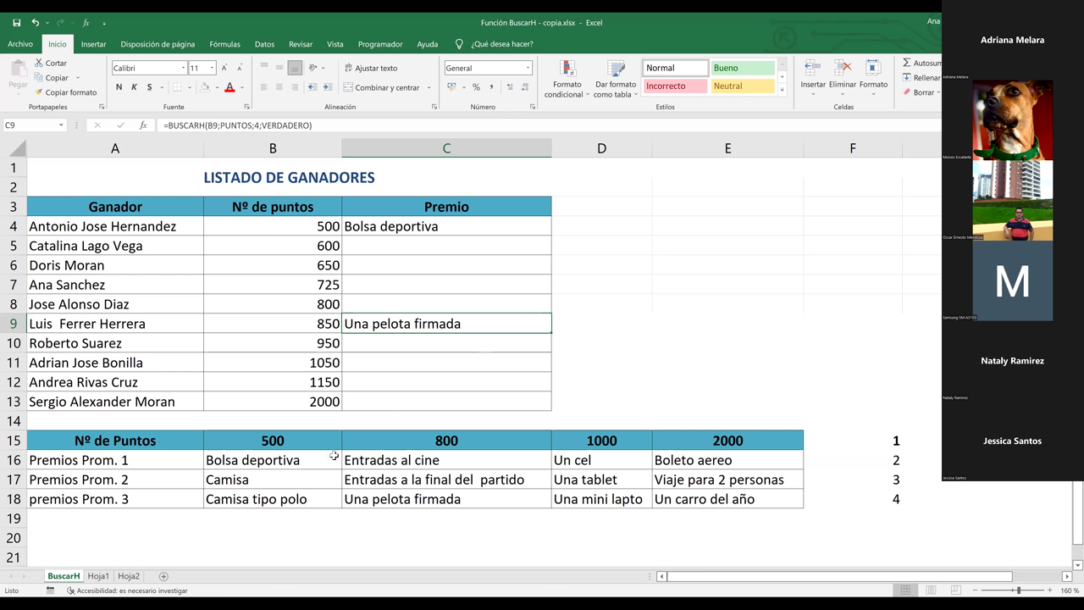
pyautogui.moveTo(290, 444); pyautogui.dragTo(587, 442)
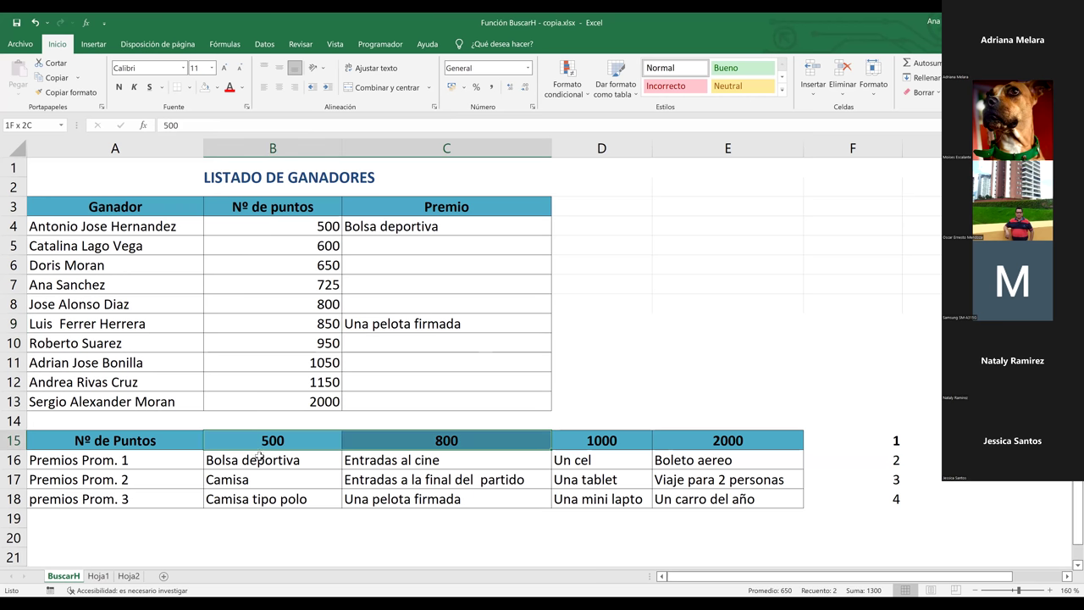
pyautogui.hotkey('shift', 'Right')
pyautogui.hotkey('shift', 'Right')
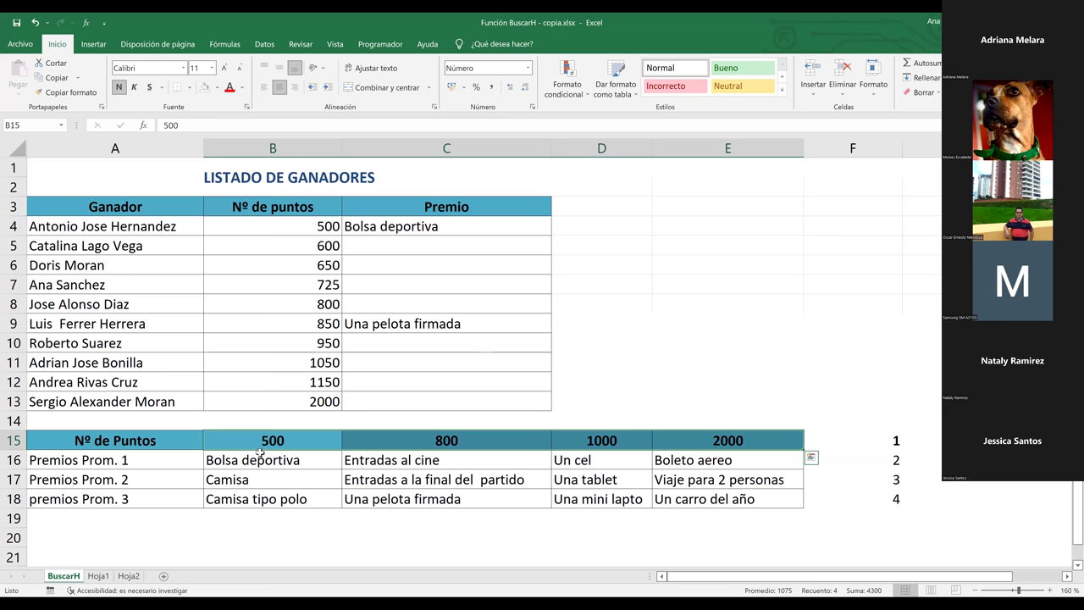
pyautogui.click(272, 444)
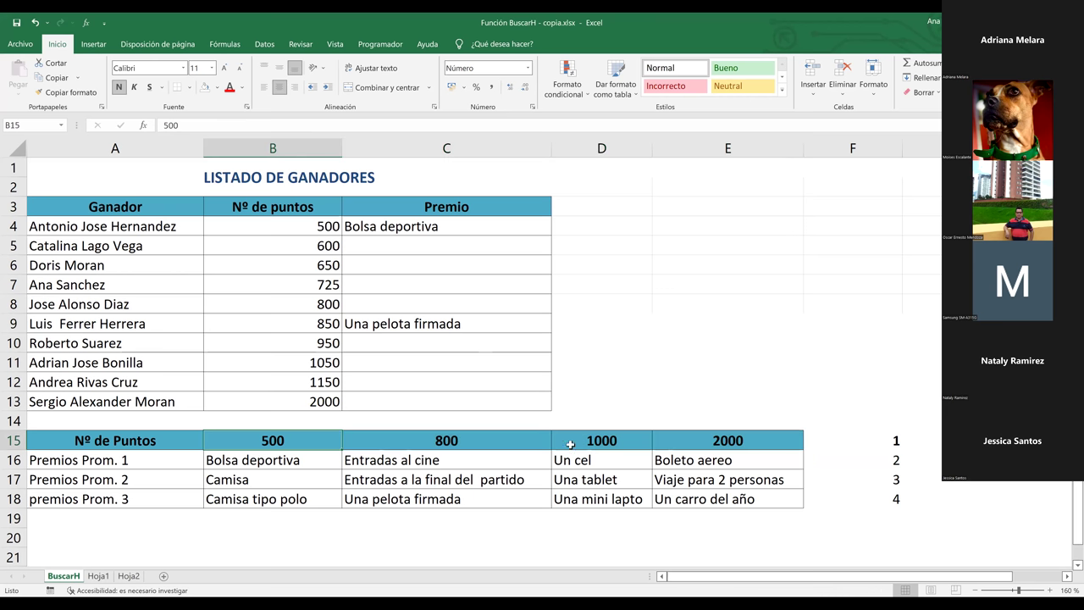
pyautogui.click(612, 442)
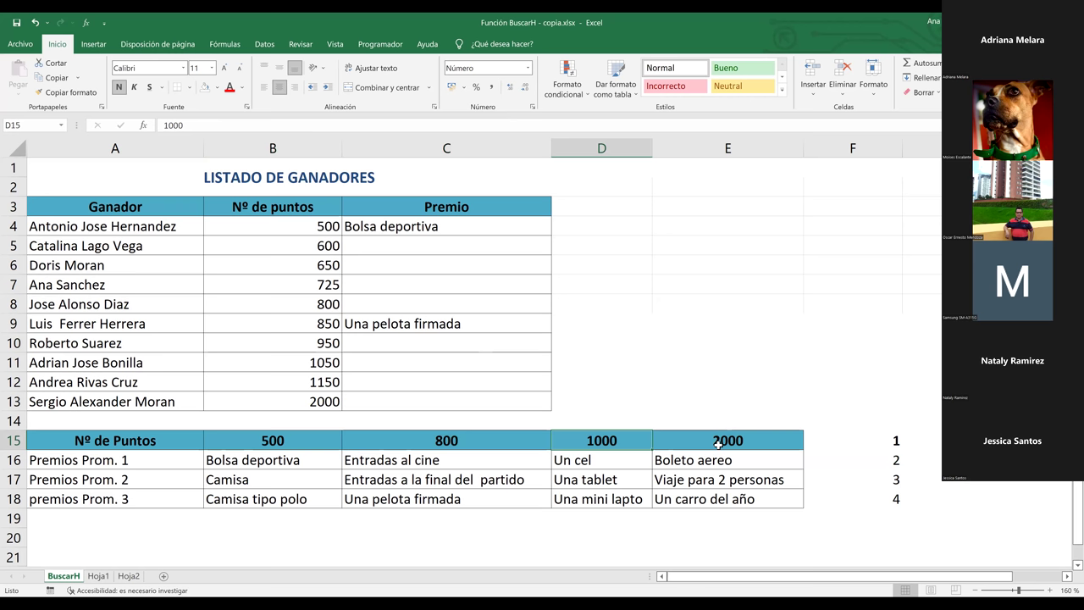
pyautogui.press('Right')
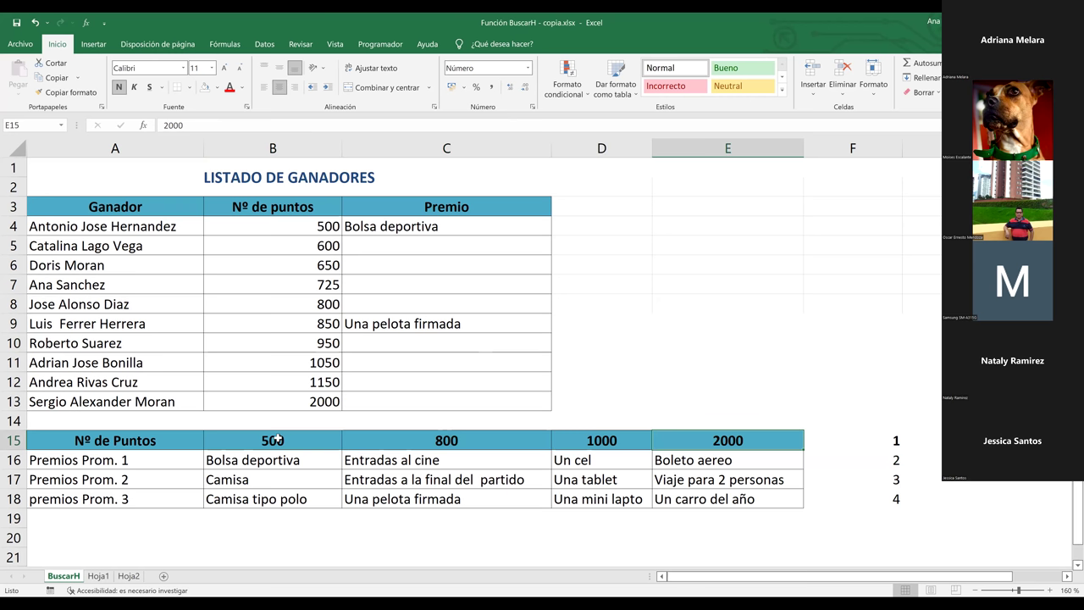
pyautogui.press('Left')
pyautogui.press('Left')
pyautogui.press('Left')
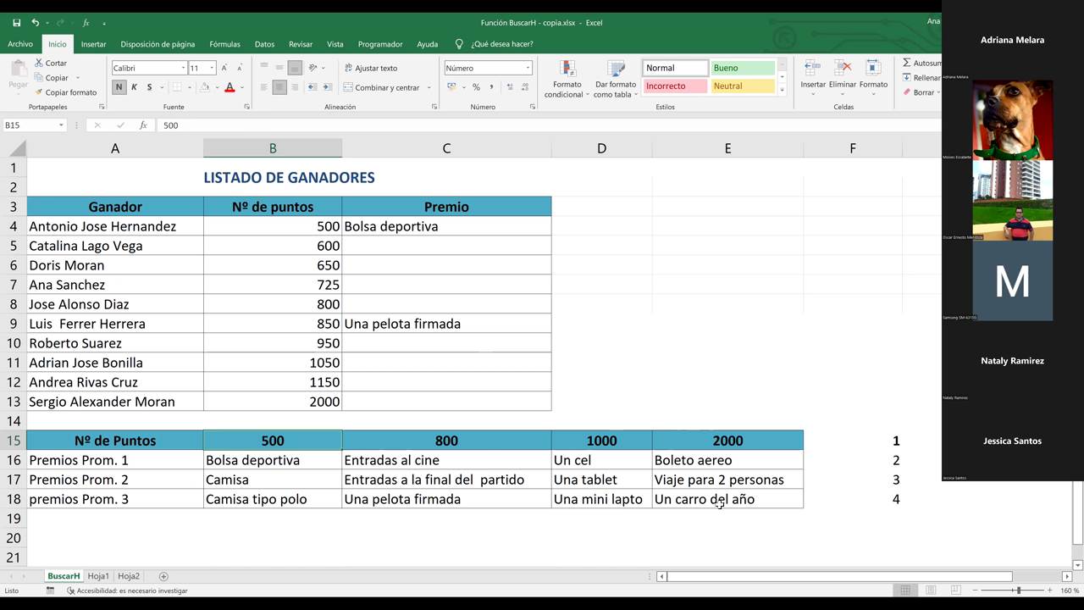
# Go through the points thresholds in row 15 and compare the prize in C9 with the premios Prom. 3 row
pyautogui.moveTo(309, 441)
pyautogui.mouseDown()
pyautogui.moveTo(418, 436)
pyautogui.moveTo(303, 441)
pyautogui.mouseUp()
pyautogui.click(458, 440)
pyautogui.click(600, 441)
pyautogui.click(709, 441)
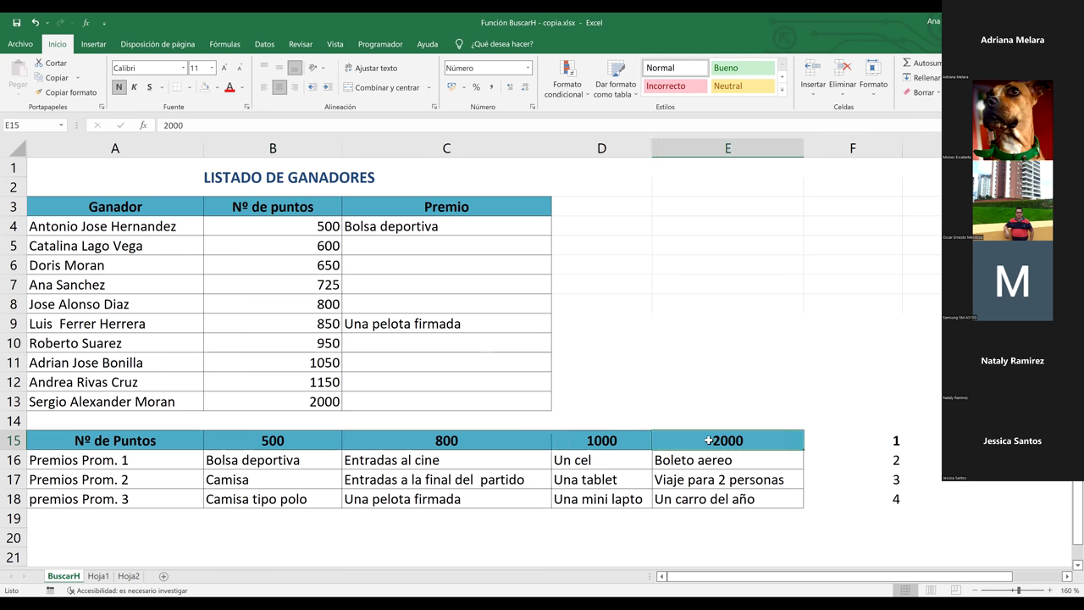
pyautogui.click(317, 443)
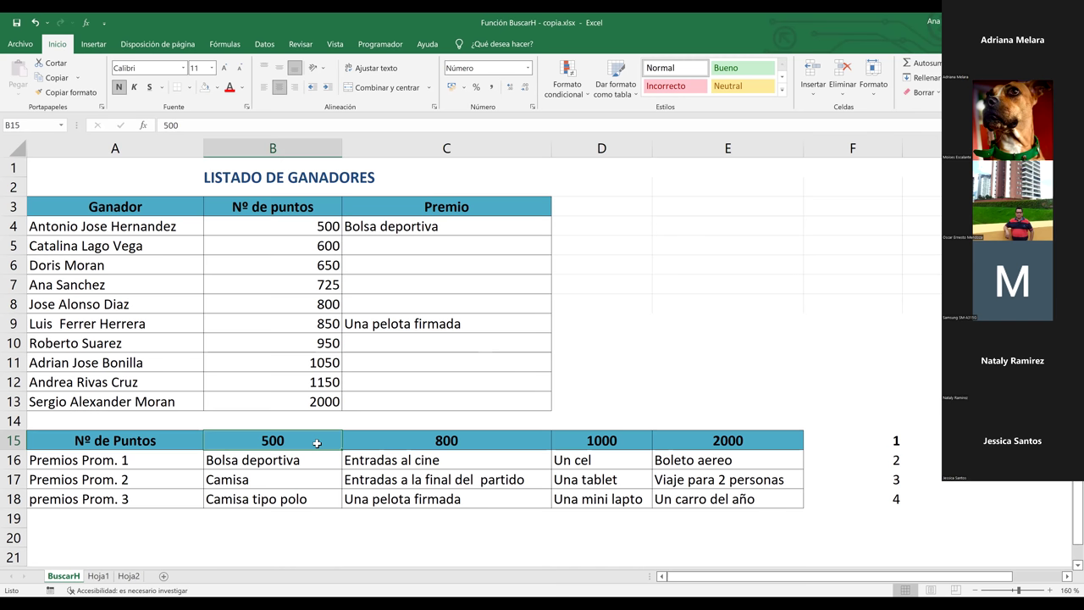
pyautogui.click(429, 444)
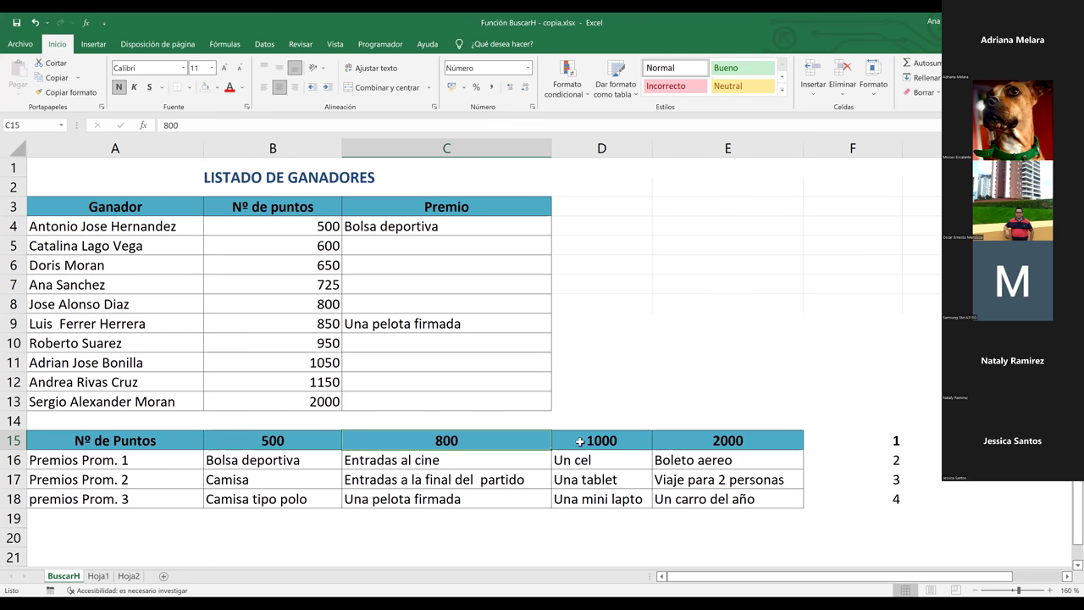
pyautogui.click(451, 326)
pyautogui.click(439, 500)
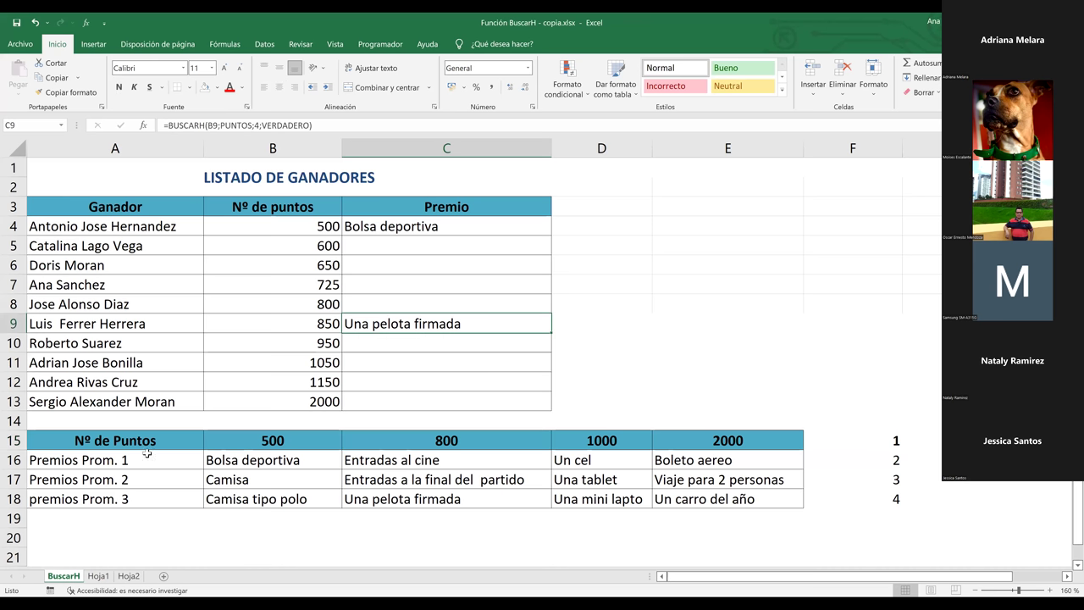
pyautogui.click(9, 499)
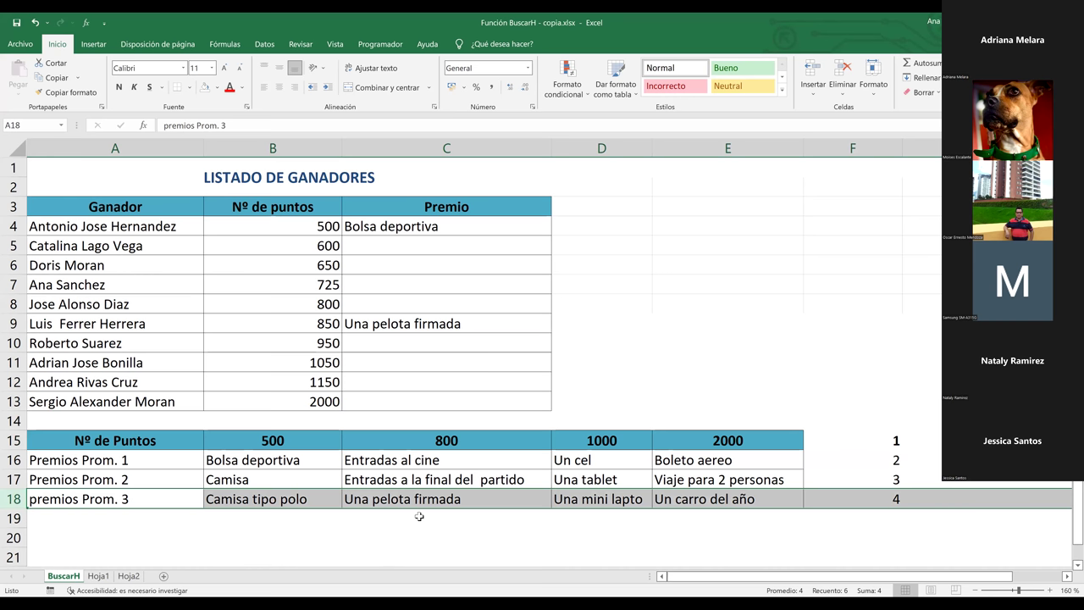
# Set the points in B9 to 999 and check the C9 formula against the 800 points heading
pyautogui.click(481, 462)
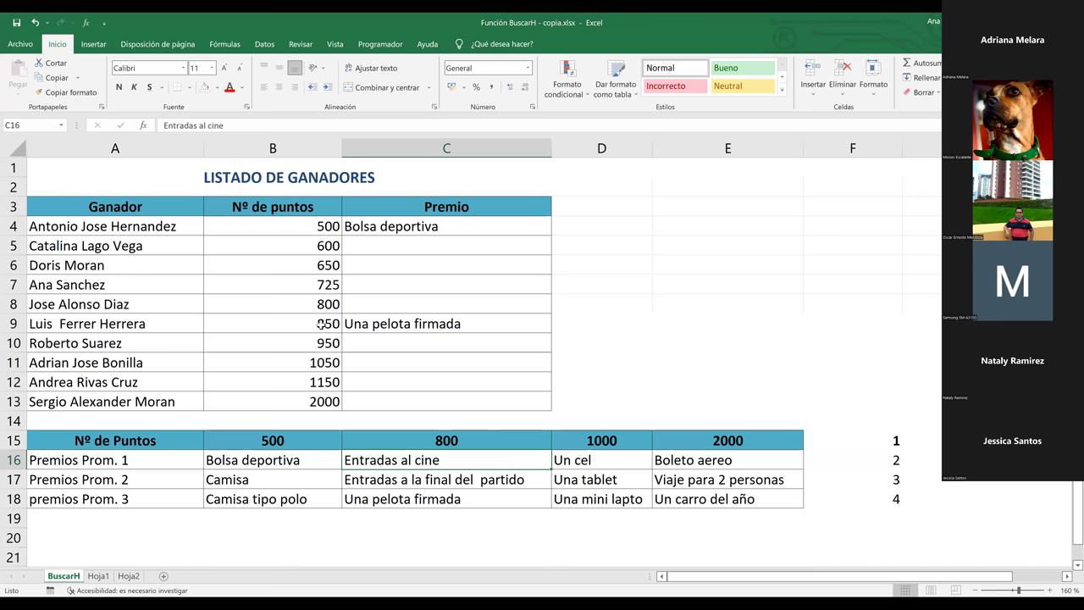
pyautogui.click(322, 324)
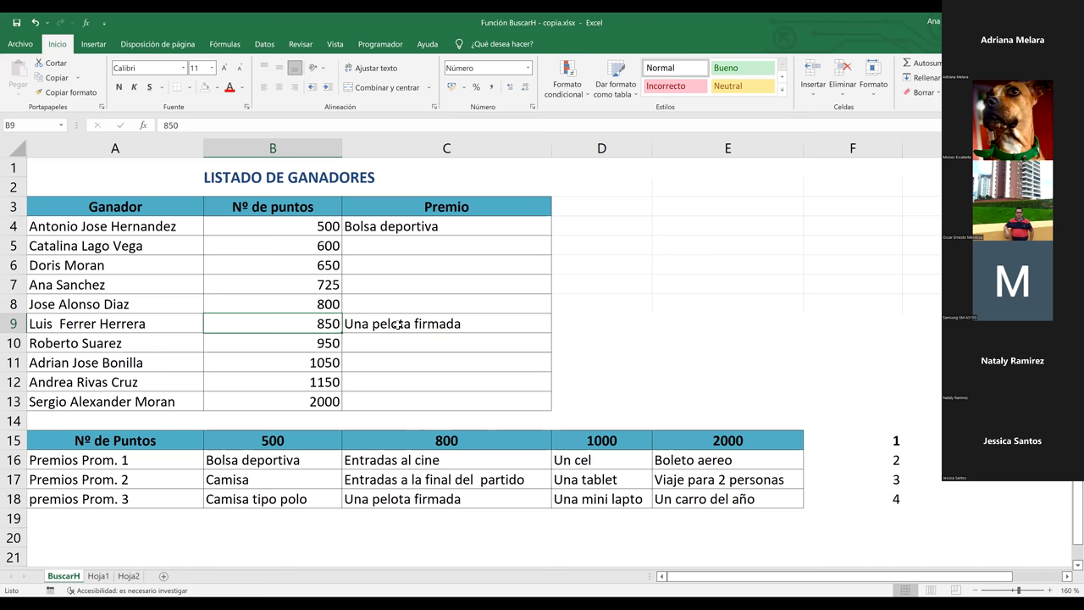
pyautogui.write('9')
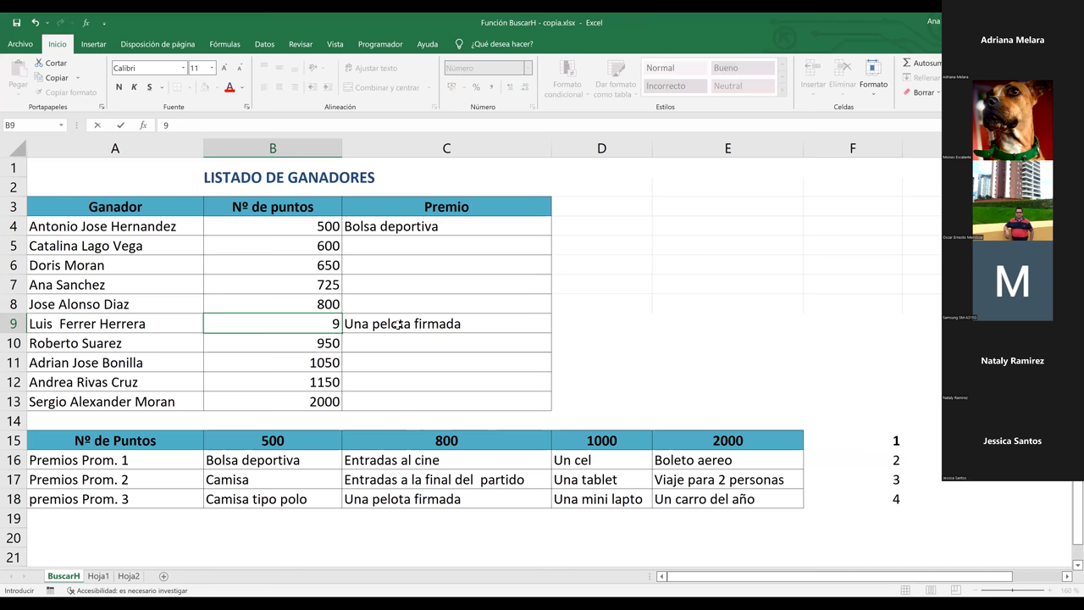
pyautogui.write('99')
pyautogui.press('Return')
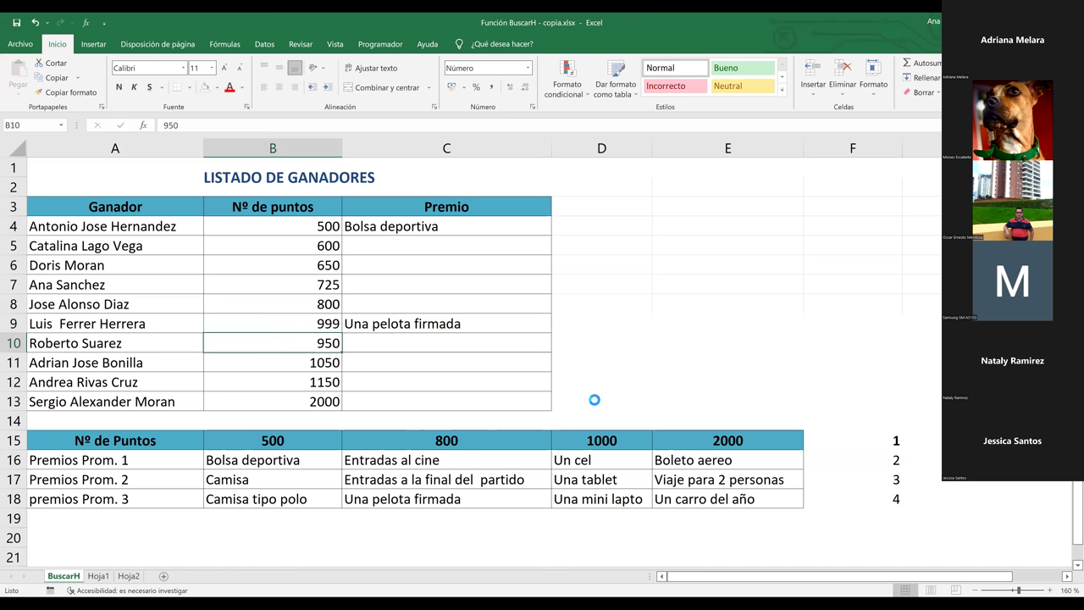
pyautogui.press('Up')
pyautogui.press('Right')
pyautogui.press('F2')
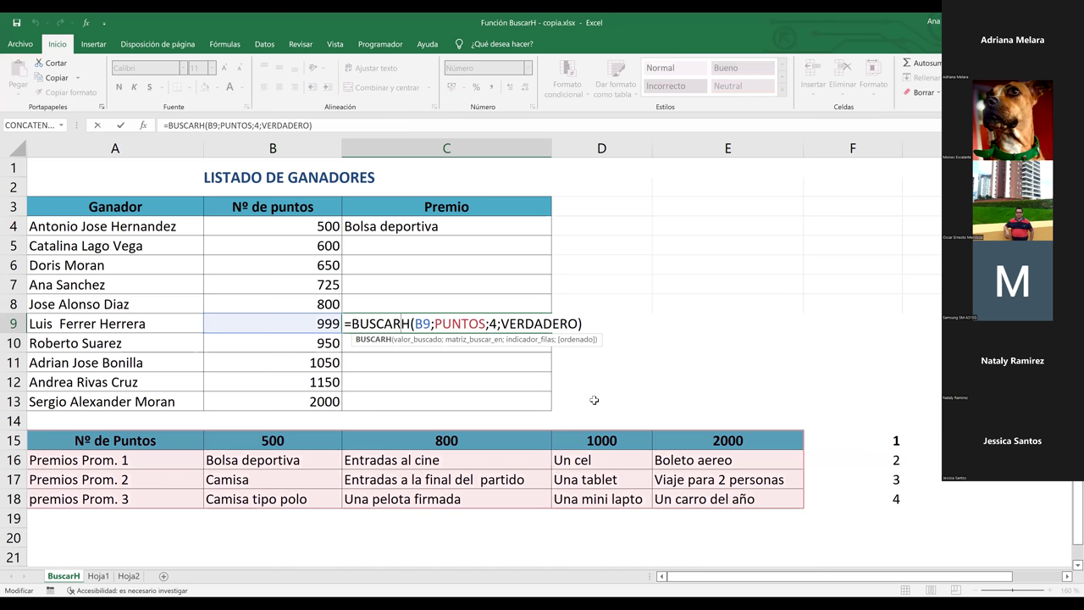
pyautogui.click(594, 400)
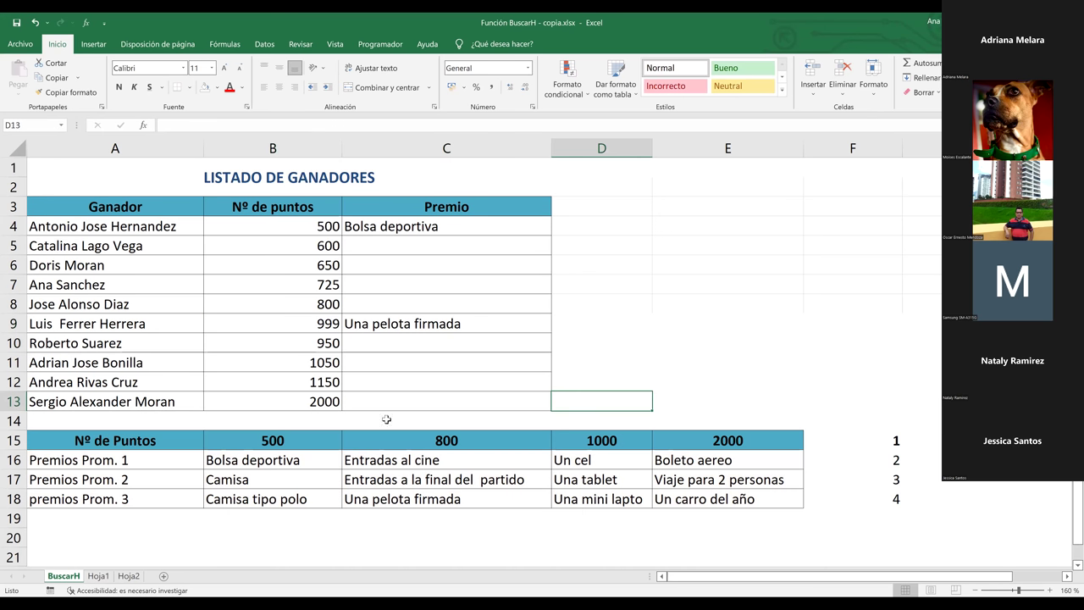
pyautogui.click(447, 323)
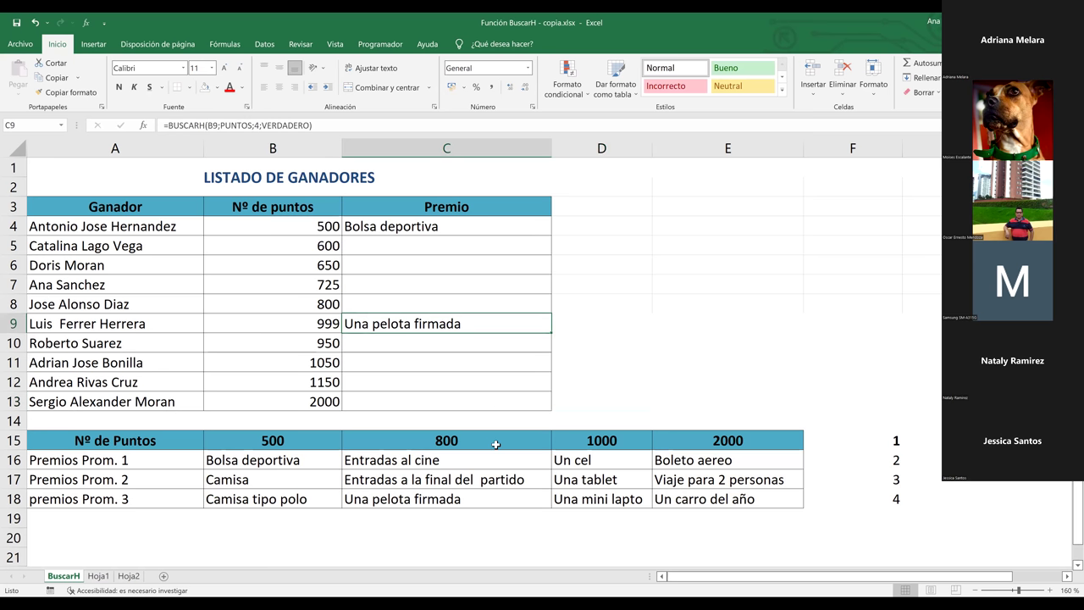
pyautogui.hotkey('ctrl', 'Down')
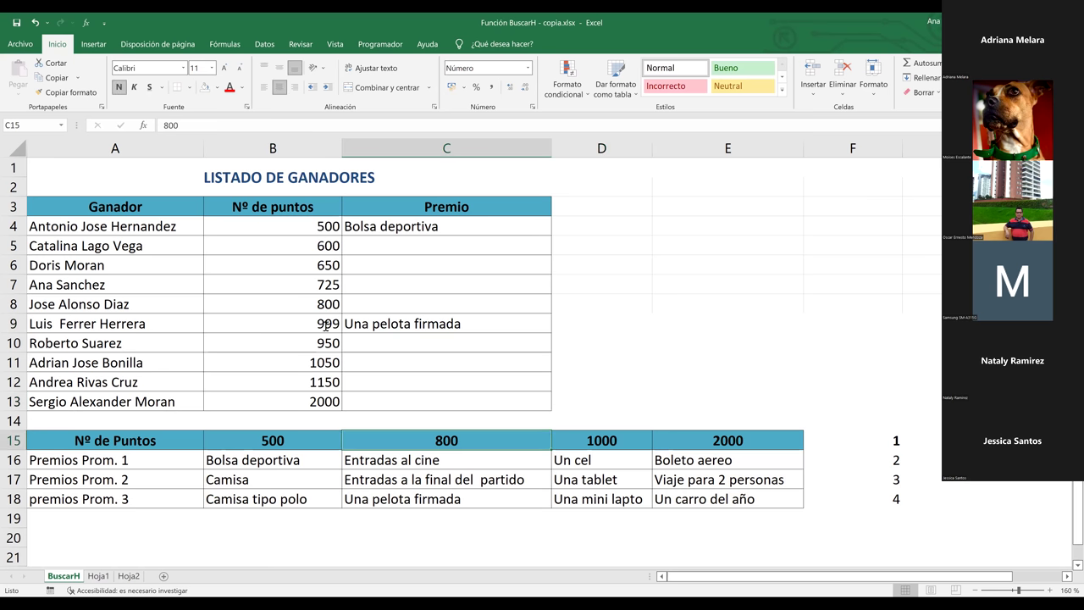
# Set the points in B9 to 1000 and compare the prize in C9 with the points headings and the premios Prom. 3 row
pyautogui.click(326, 324)
pyautogui.write('1oo')
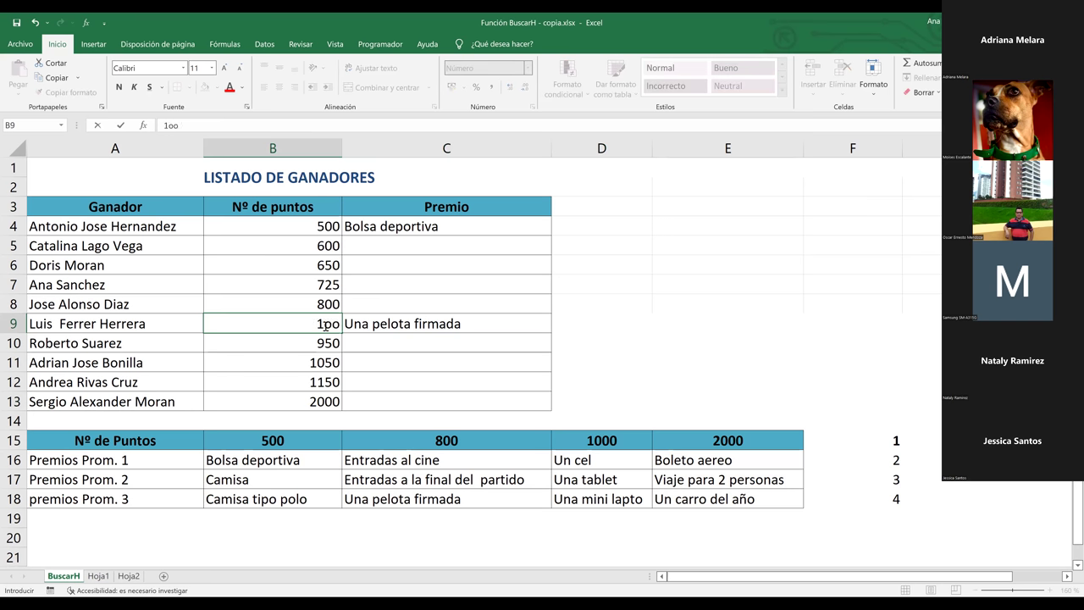
pyautogui.press('BackSpace')
pyautogui.press('BackSpace')
pyautogui.write('000')
pyautogui.press('Return')
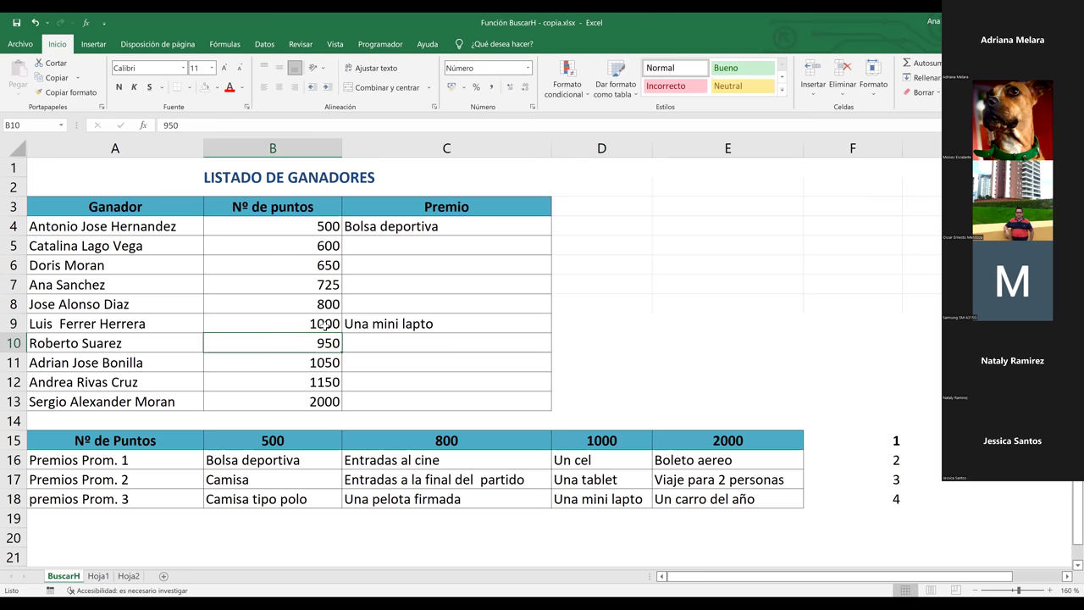
pyautogui.click(378, 326)
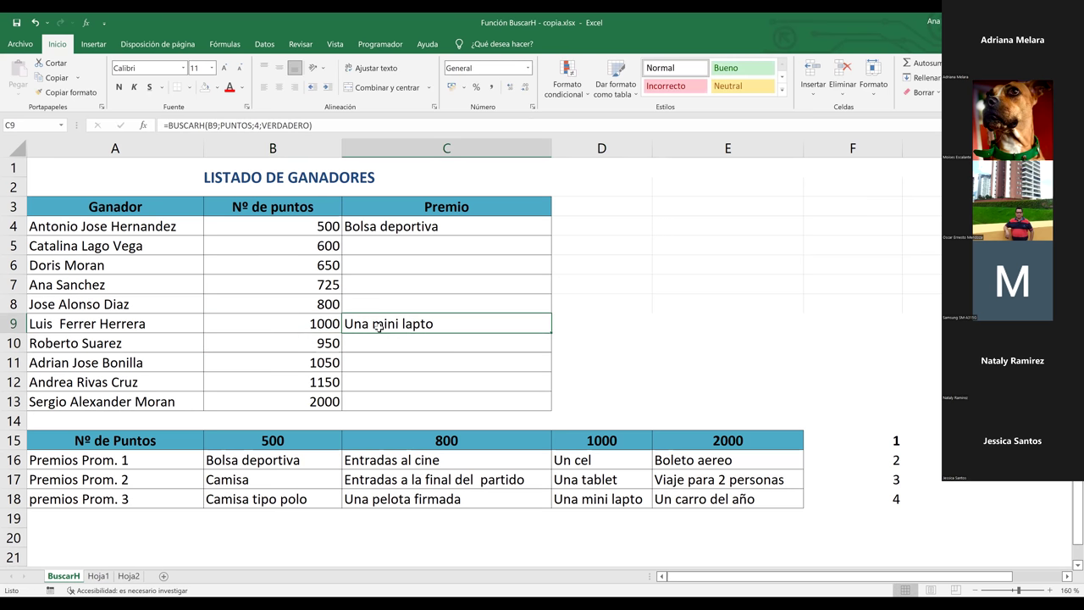
pyautogui.click(620, 442)
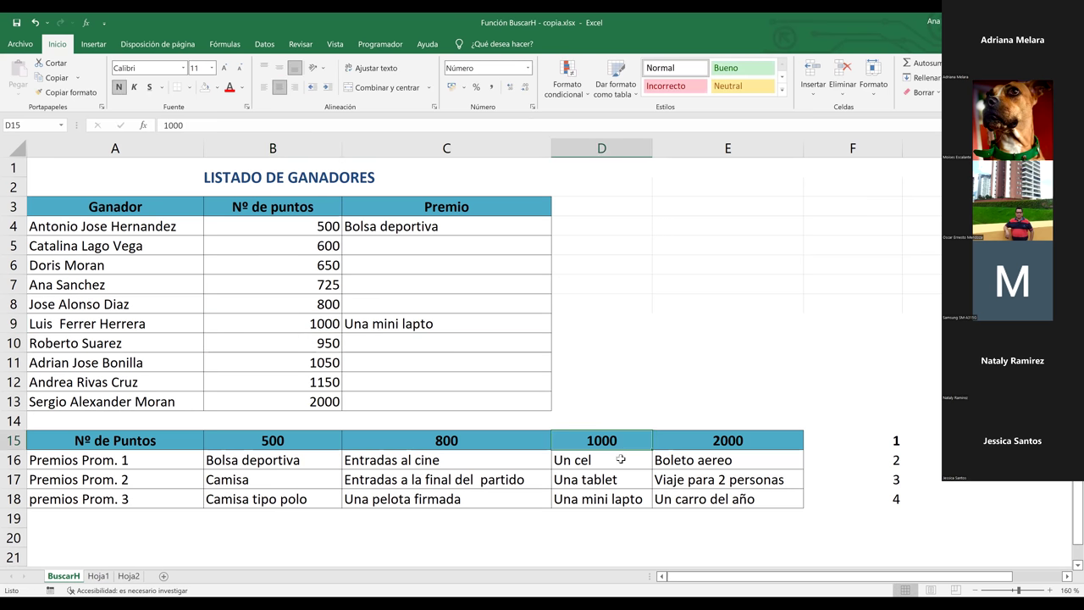
pyautogui.click(617, 502)
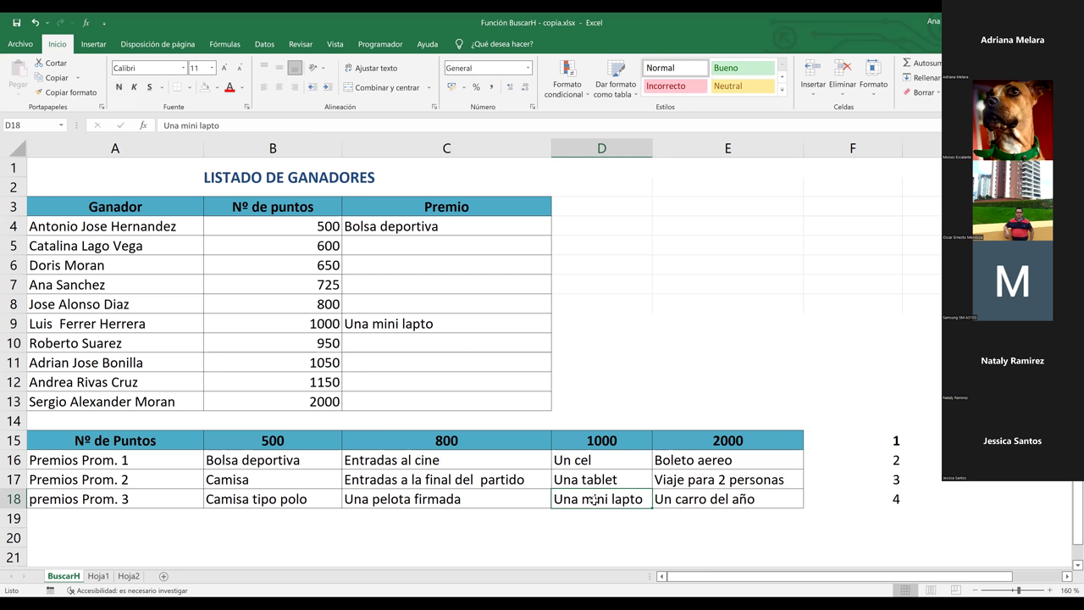
pyautogui.click(279, 442)
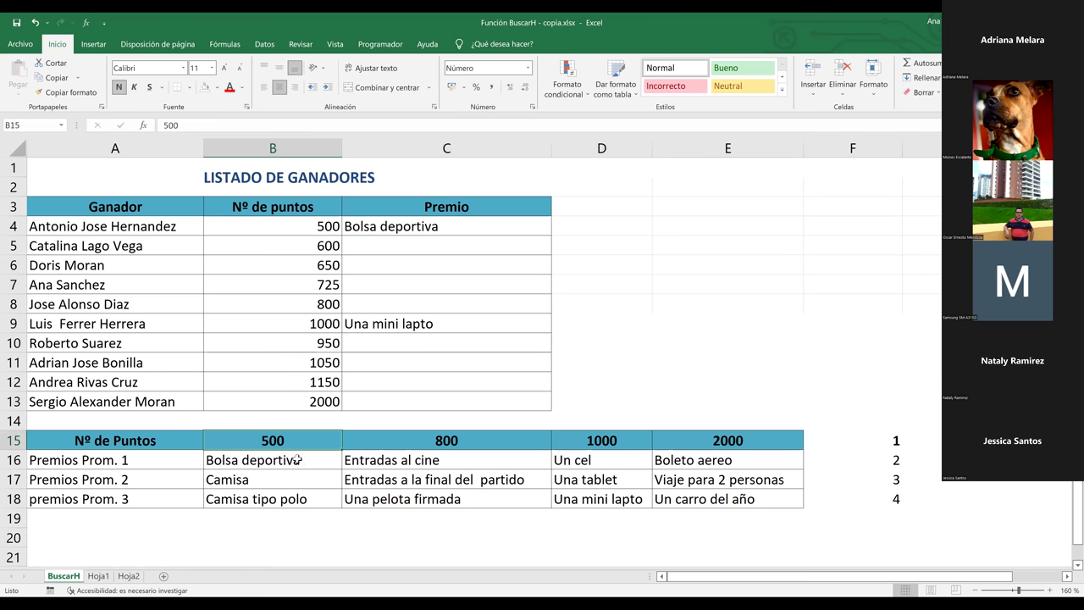
pyautogui.click(444, 442)
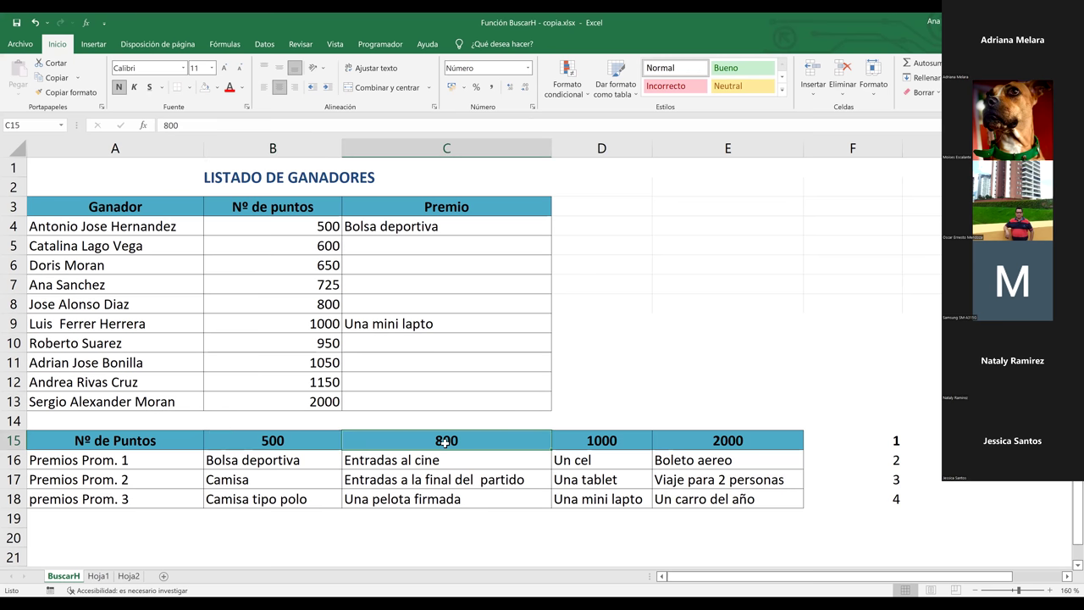
pyautogui.click(354, 287)
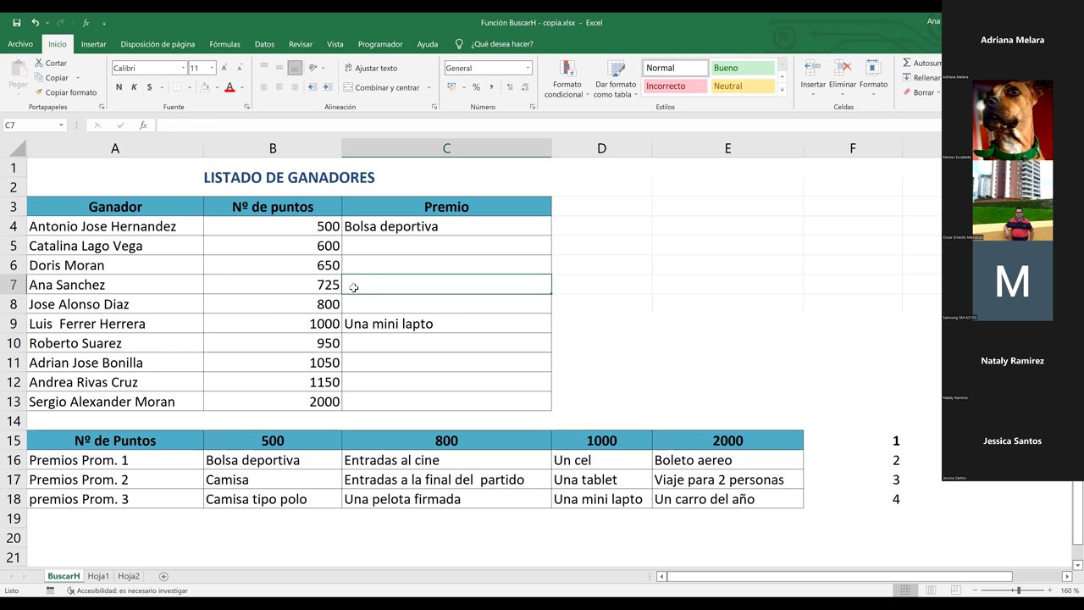
pyautogui.doubleClick(354, 287)
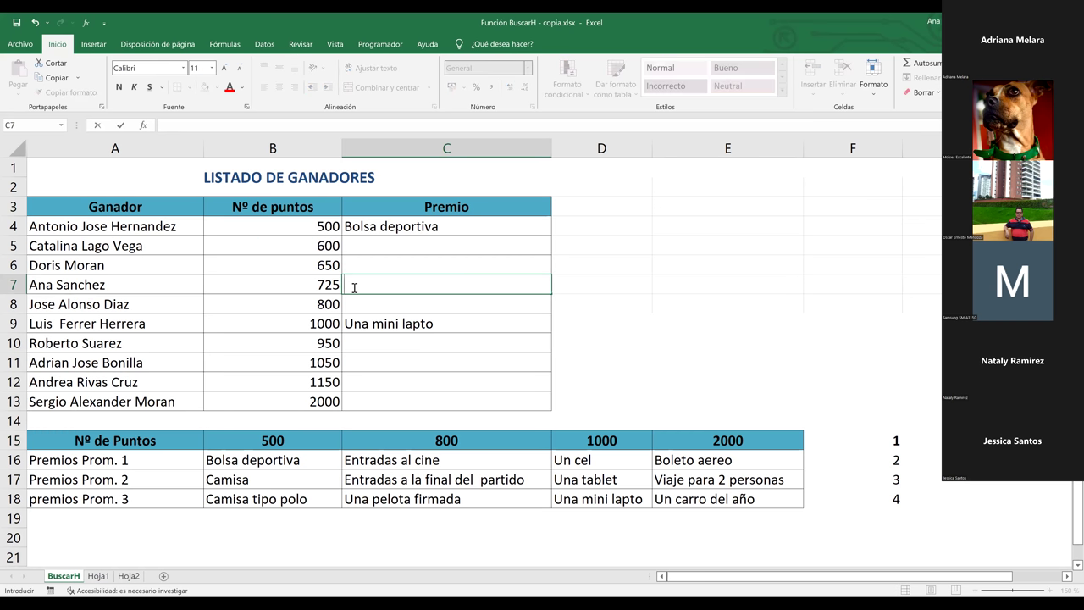
pyautogui.press('Return')
pyautogui.write('0')
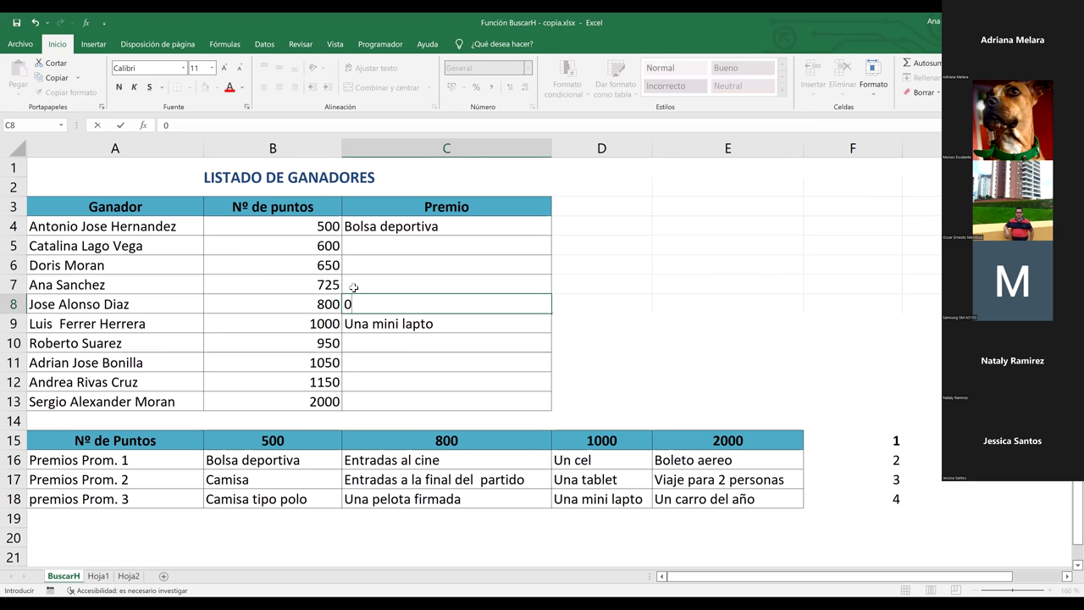
pyautogui.press('Escape')
# Start a BUSCARH formula in C7 with B7 as valor_buscado
pyautogui.click(354, 287)
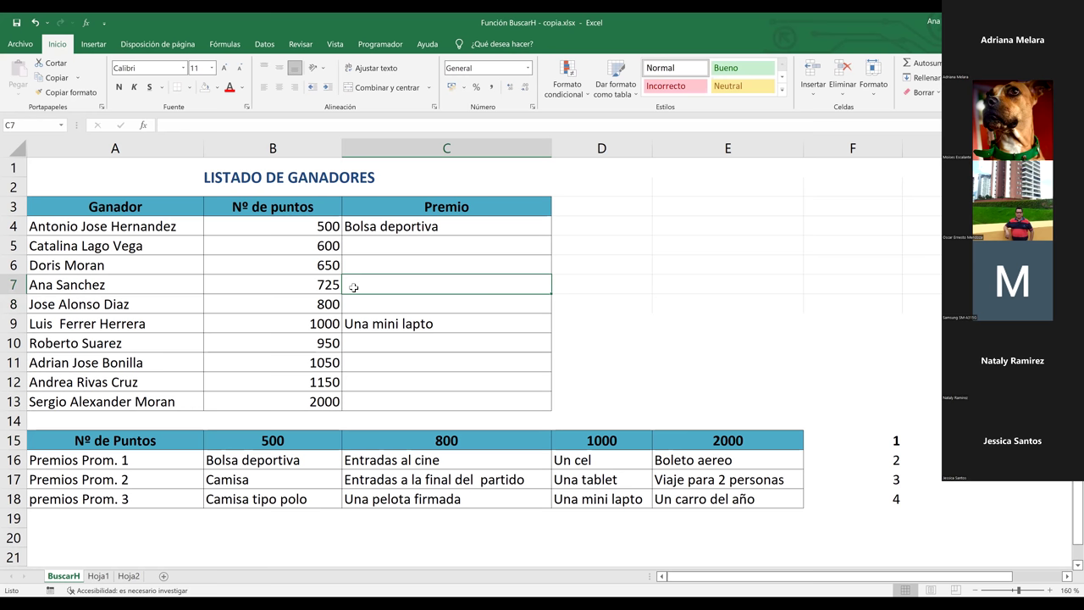
pyautogui.write('=')
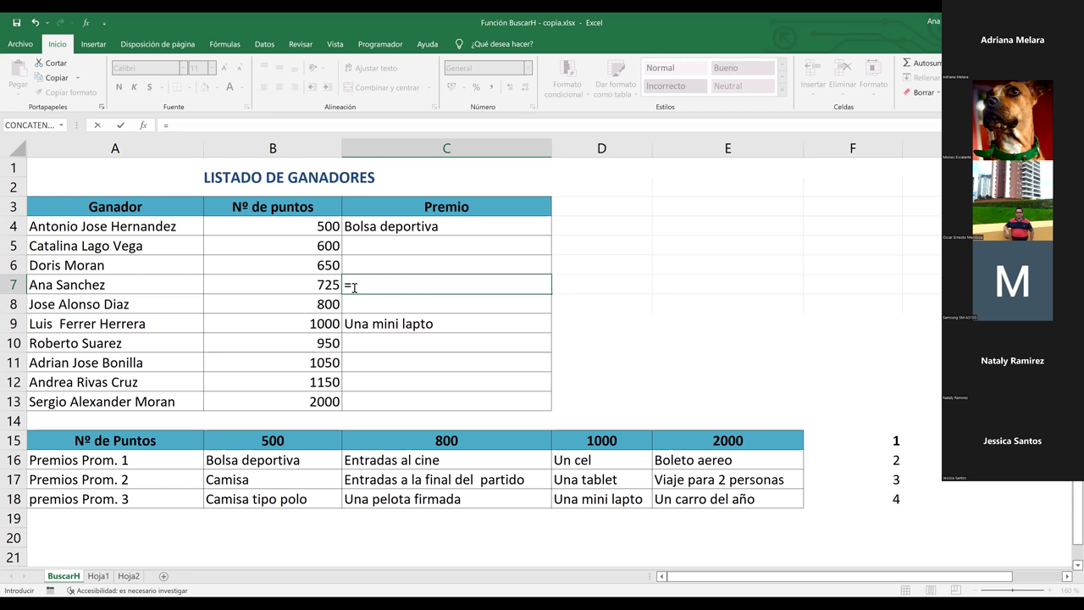
pyautogui.write('busca')
pyautogui.doubleClick(381, 310)
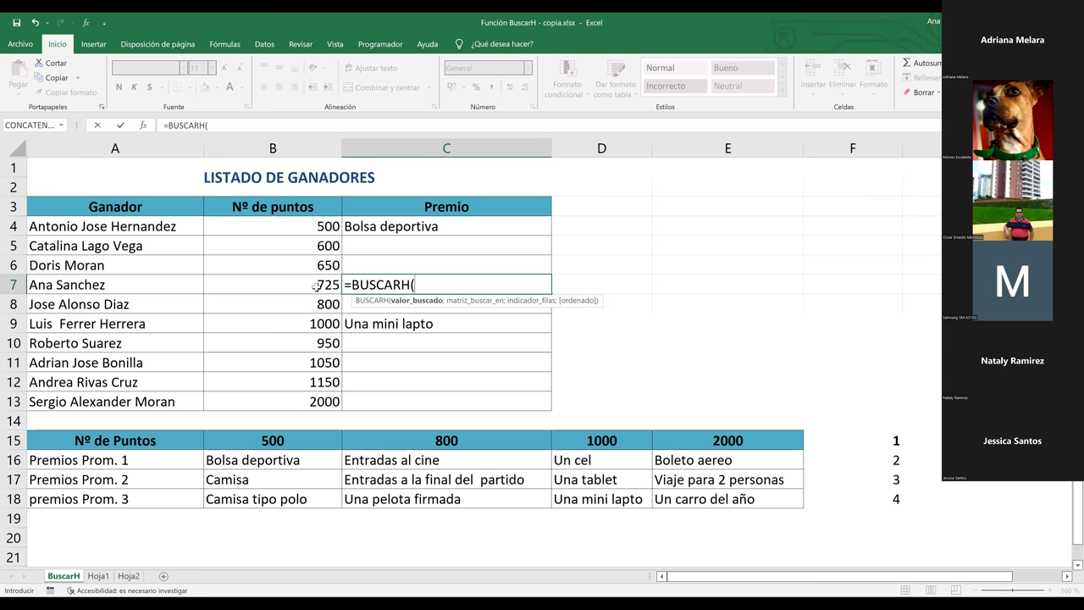
pyautogui.click(316, 286)
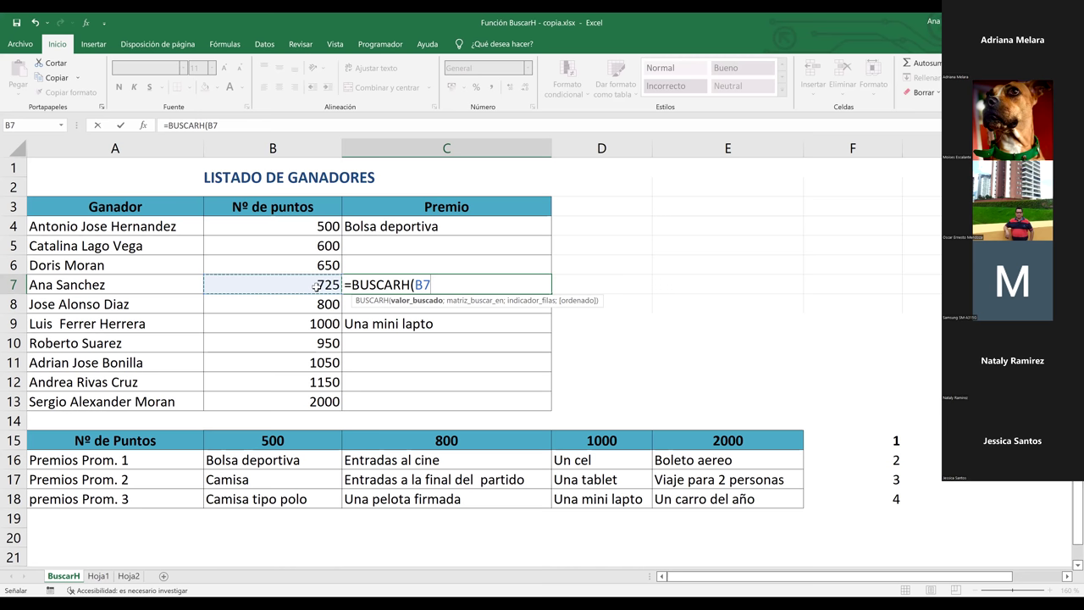
# Add the named range PUNTOS as matriz_buscar_en and 3 as indicador_filas to the C7 formula
pyautogui.write(';')
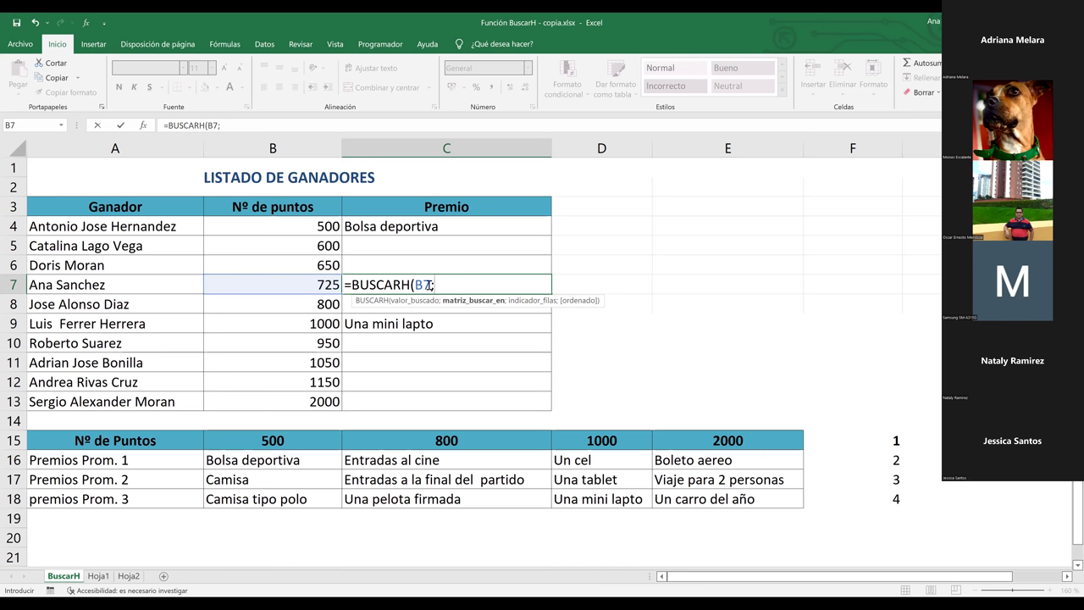
pyautogui.write('puntos')
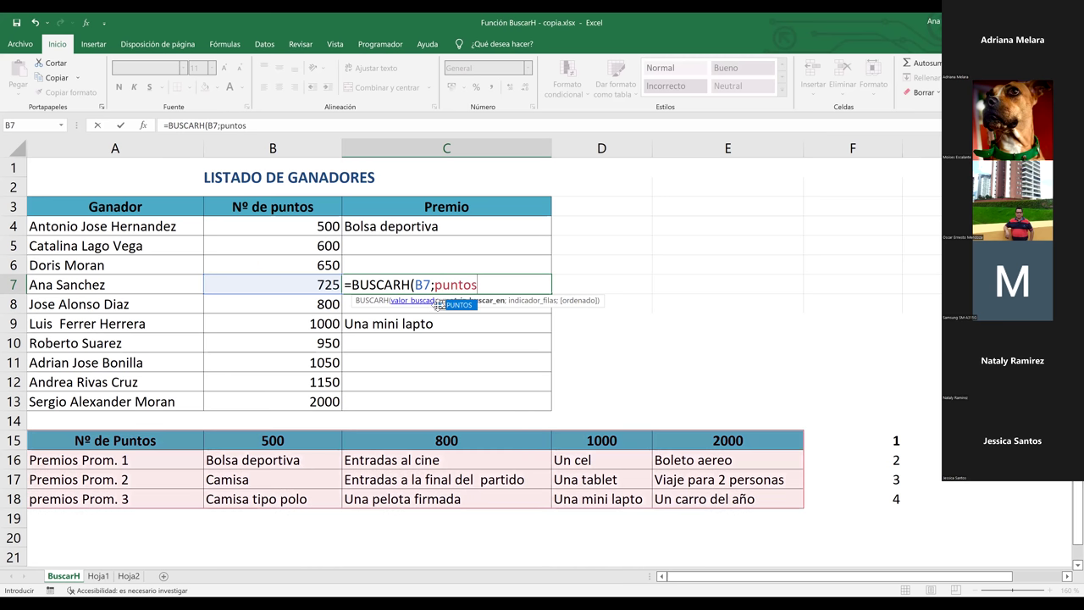
pyautogui.doubleClick(440, 304)
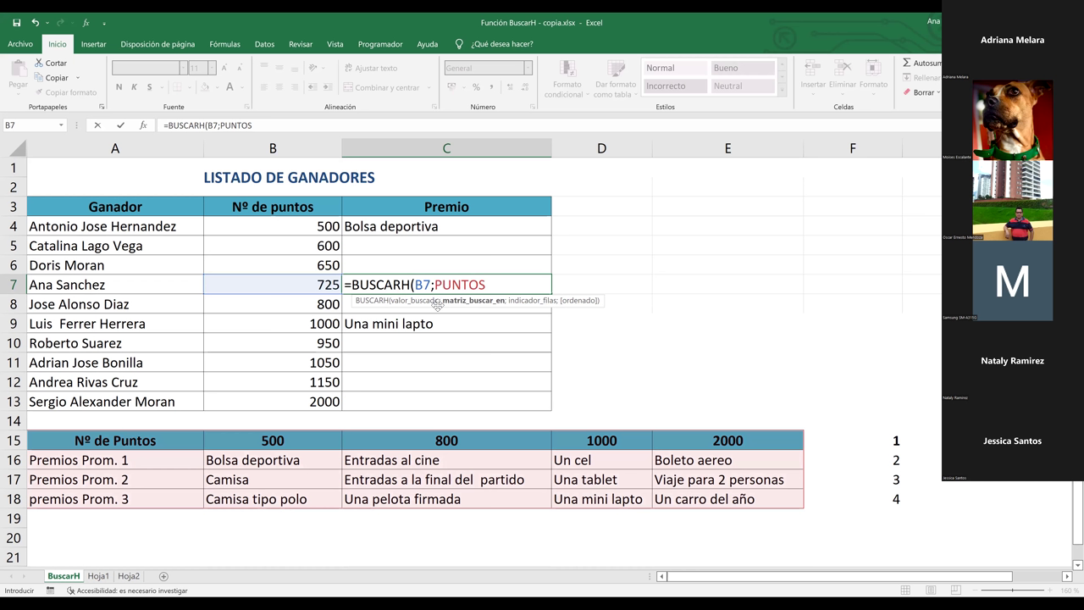
pyautogui.write(';')
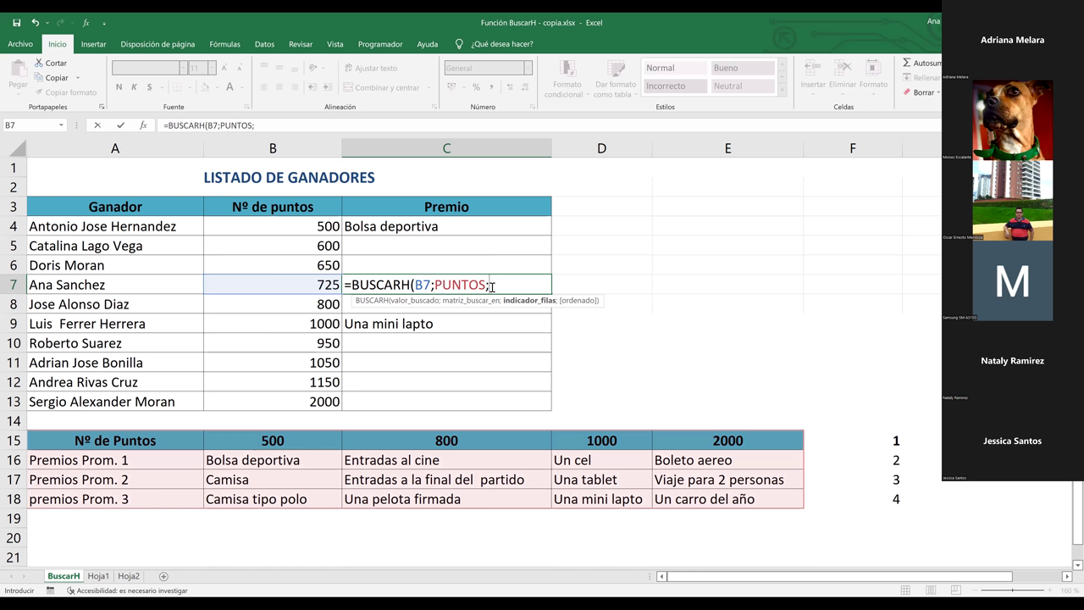
pyautogui.write('3;')
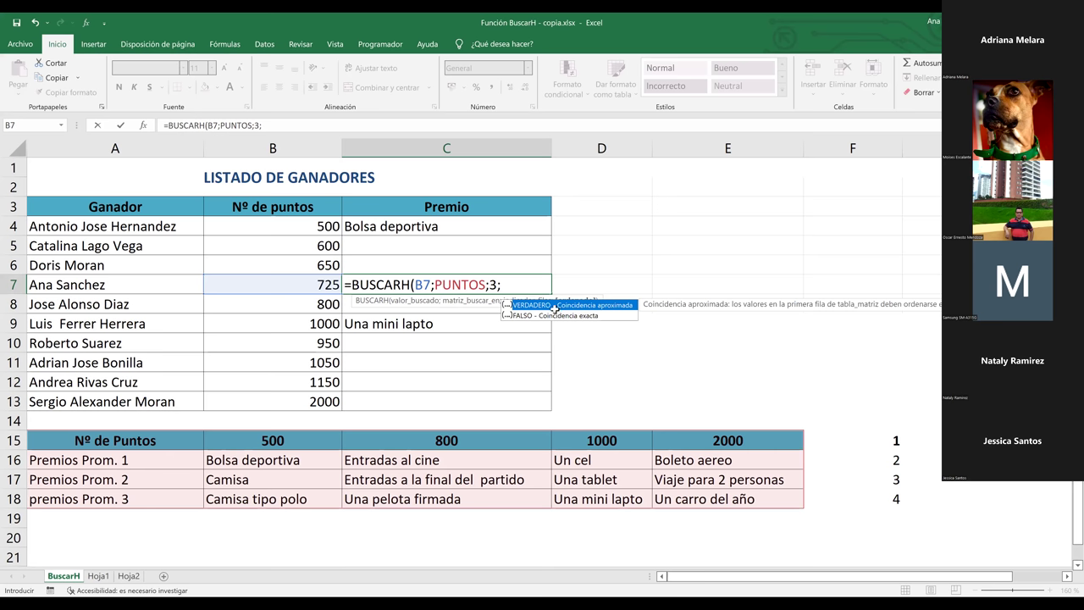
# Complete the C7 formula with VERDADERO for an approximate match and enter it
pyautogui.doubleClick(554, 307)
pyautogui.write(')')
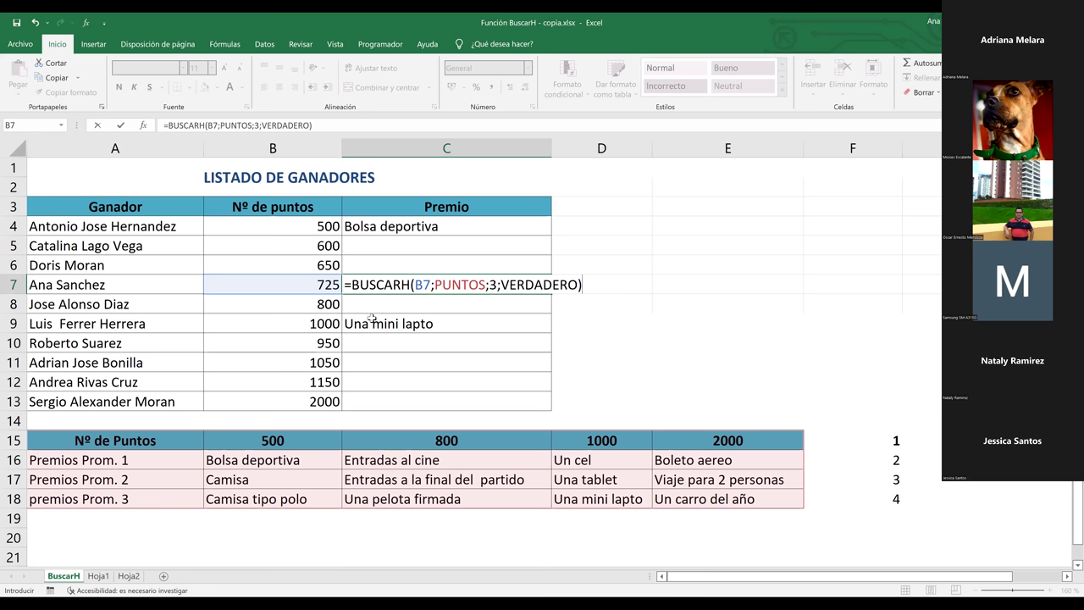
pyautogui.press('Return')
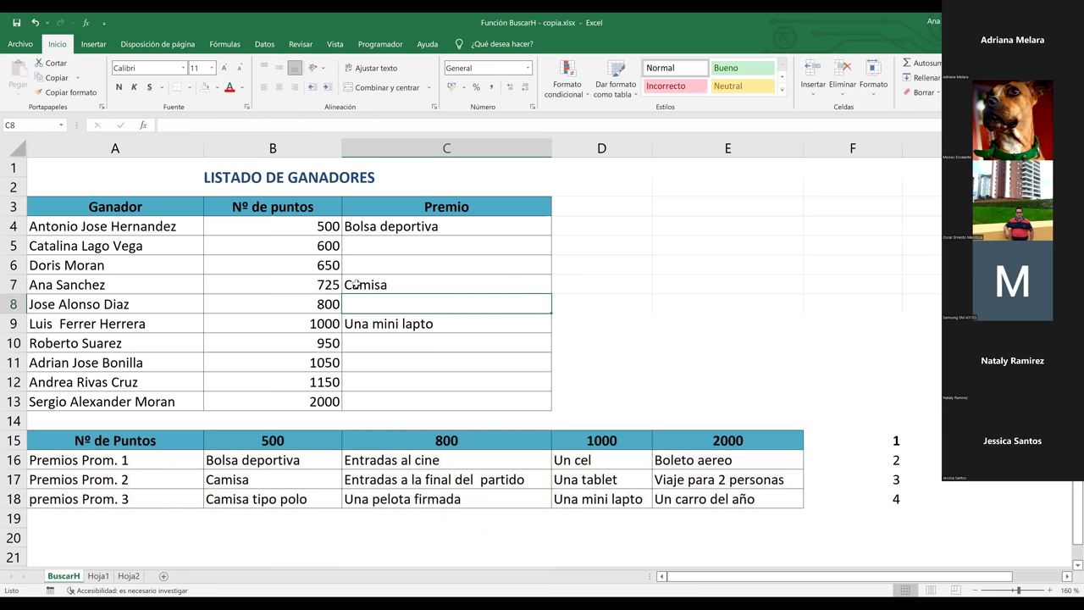
# Review the C7 formula and compare its prize with the 500 and 800 headings and the Premios Prom. 2 row
pyautogui.click(371, 289)
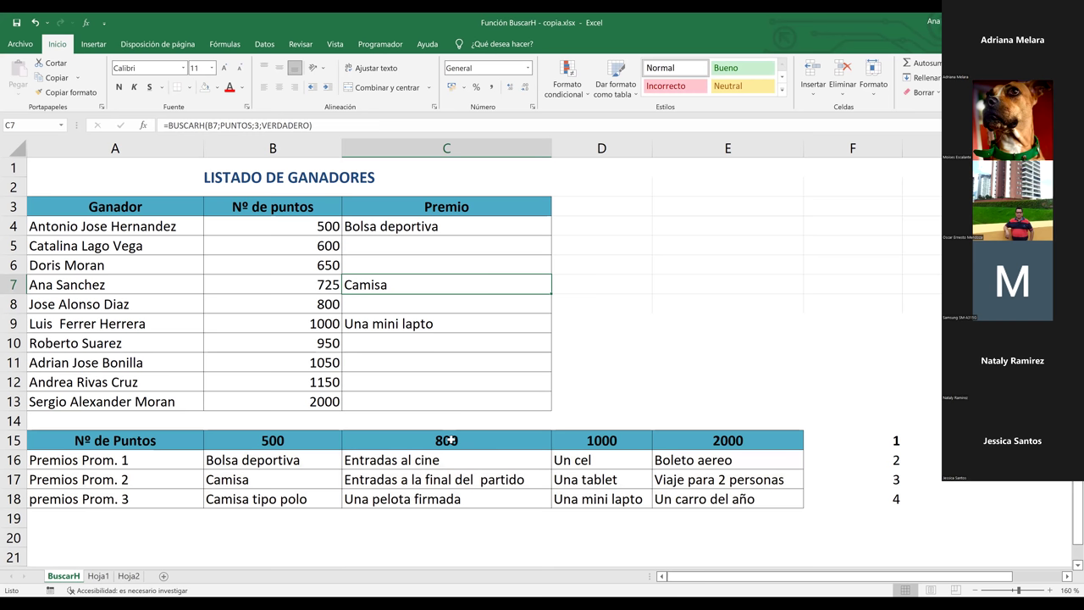
pyautogui.click(282, 438)
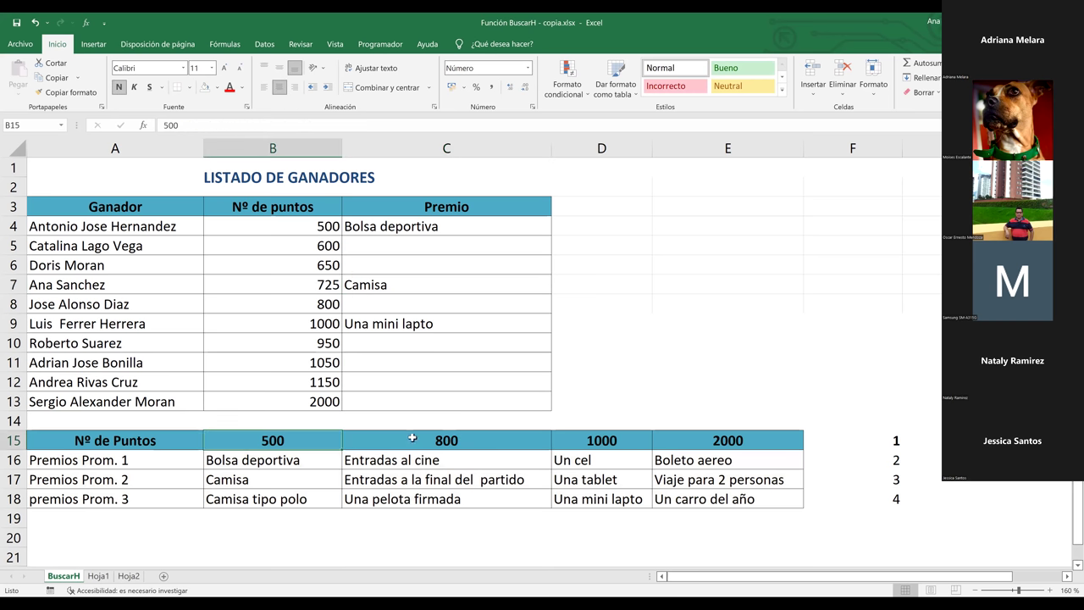
pyautogui.click(445, 443)
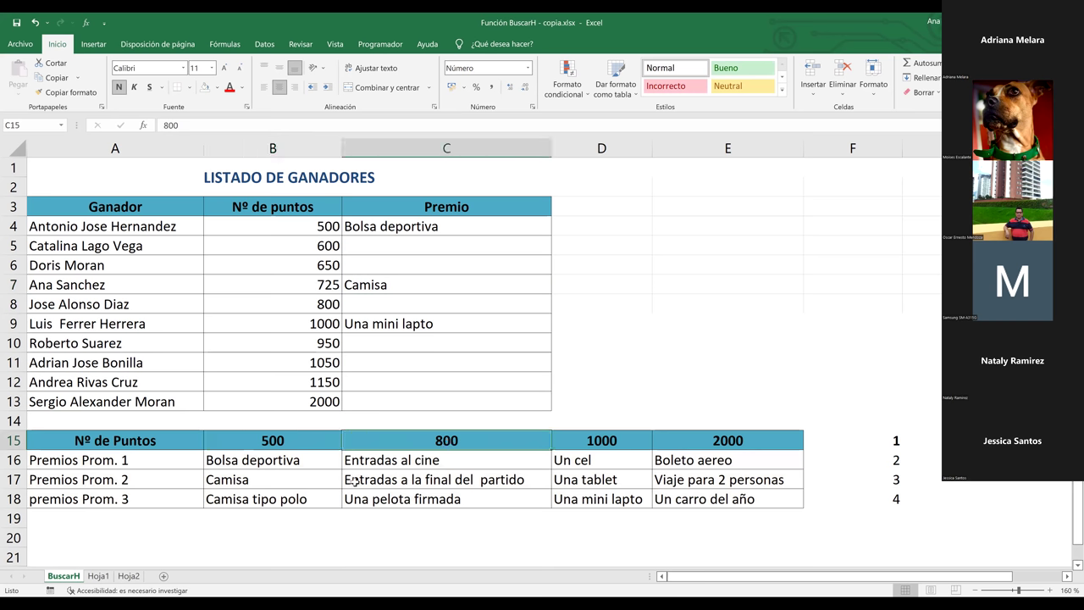
pyautogui.click(289, 438)
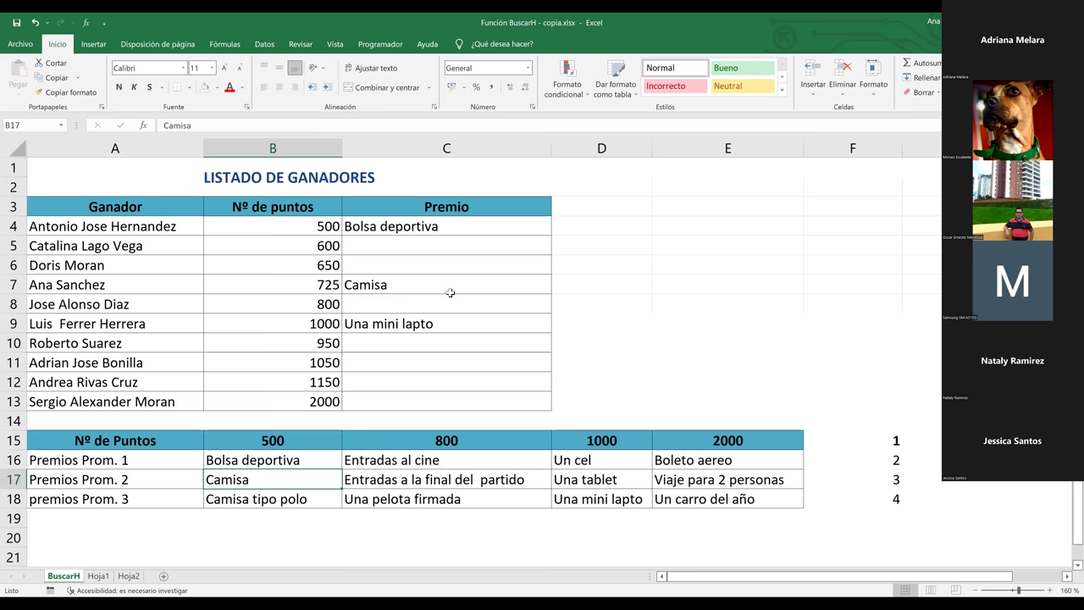
pyautogui.click(396, 284)
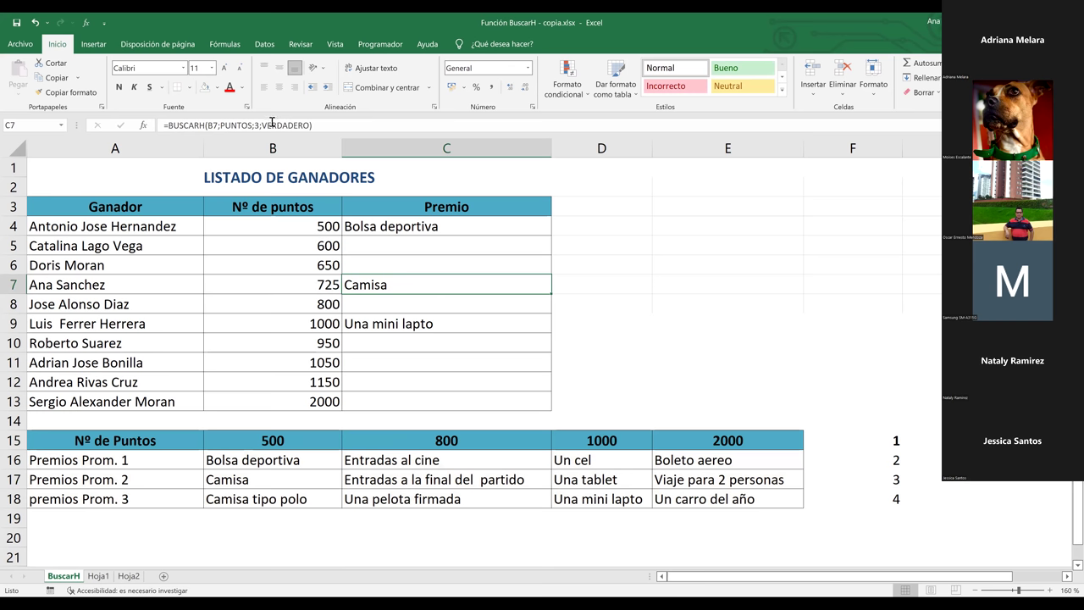
pyautogui.click(249, 479)
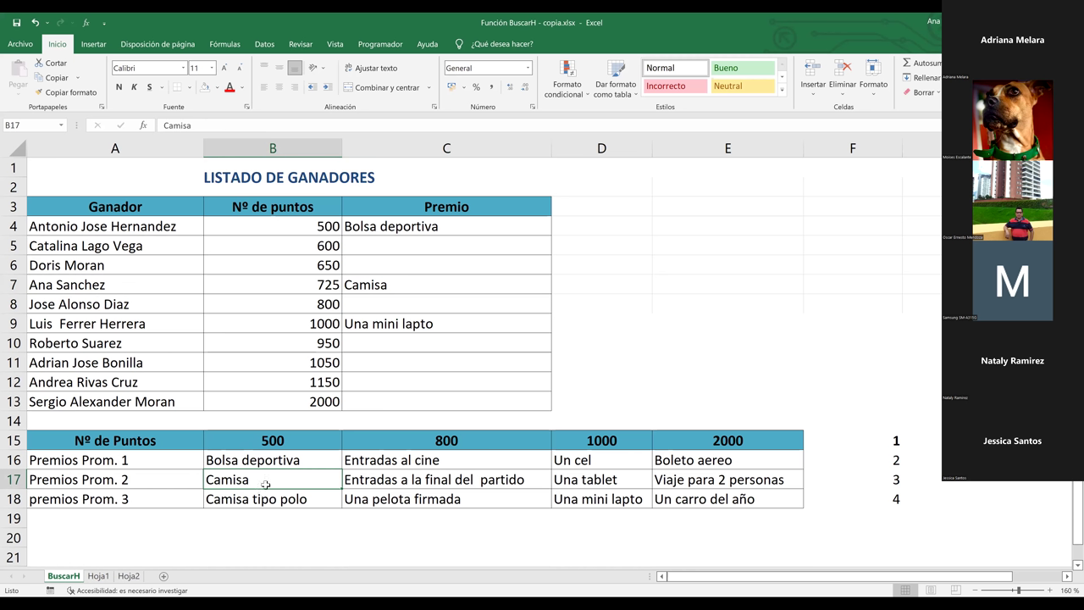
# Compare the prizes listed under the 500 heading with those under the 800 heading in the prize table
pyautogui.click(277, 442)
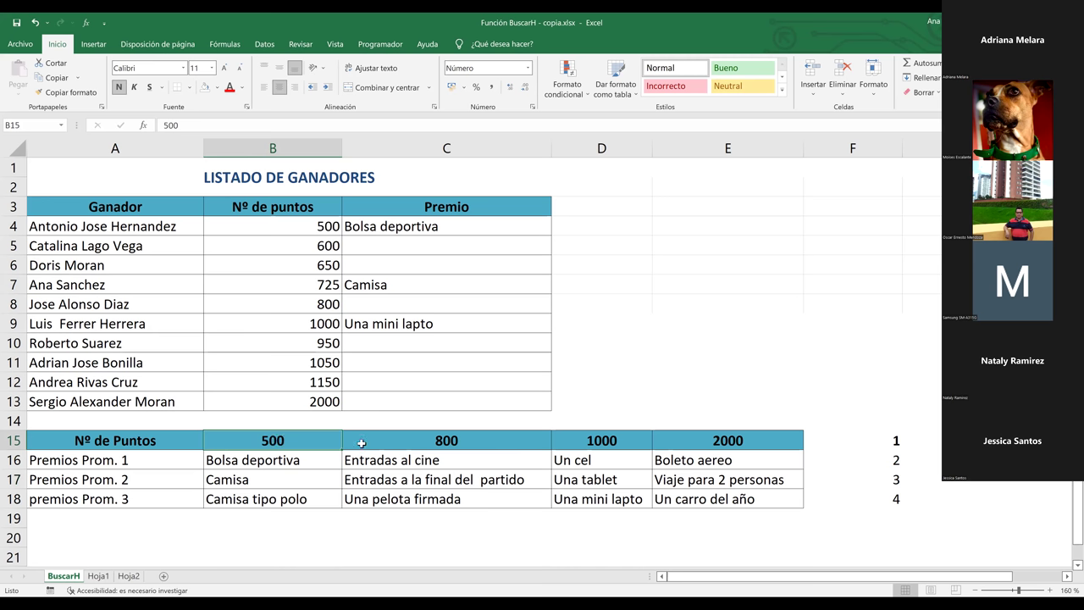
pyautogui.moveTo(376, 463); pyautogui.dragTo(379, 493)
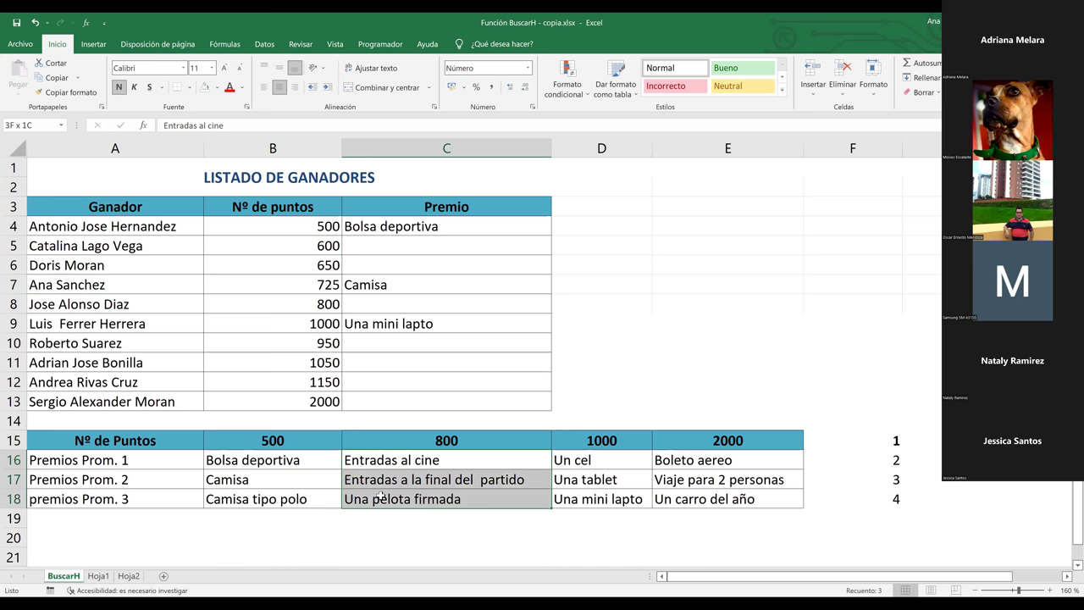
pyautogui.click(294, 442)
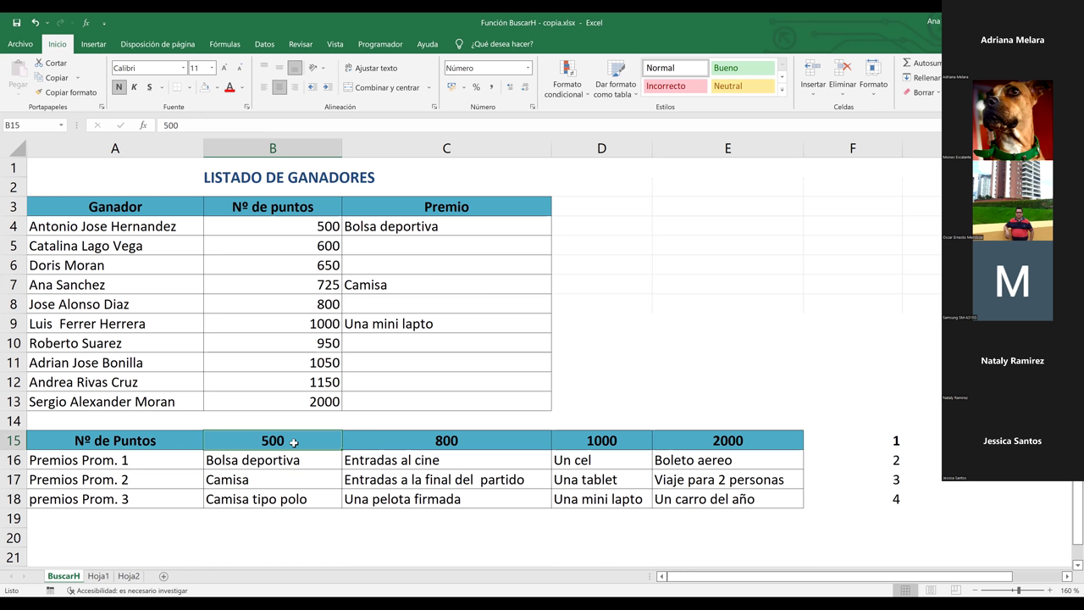
pyautogui.moveTo(294, 463); pyautogui.dragTo(296, 500)
pyautogui.click(365, 501)
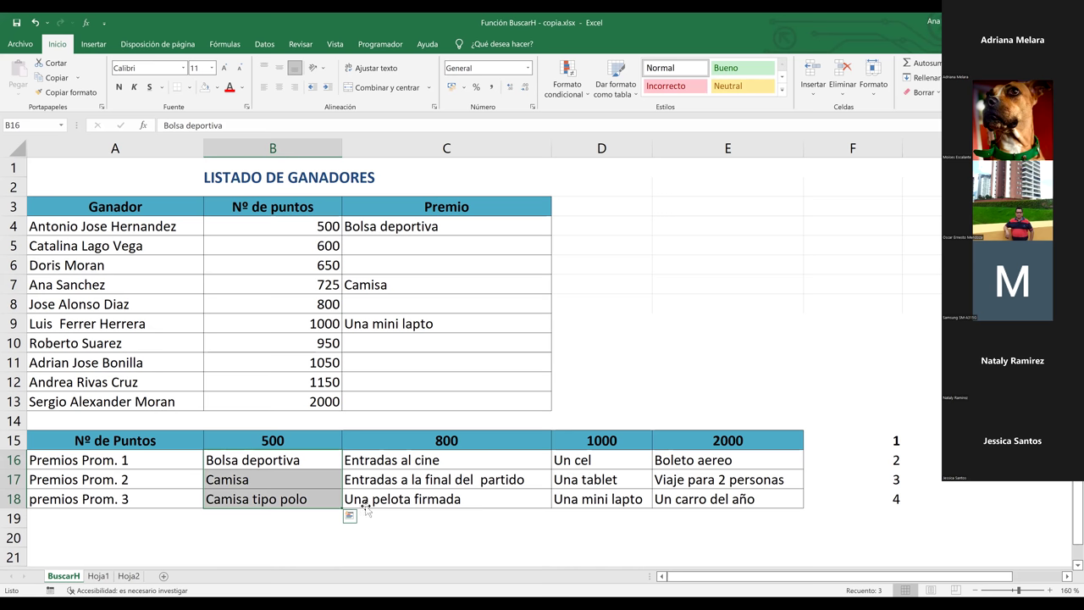
# Change the match type of the BUSCARH formula in C4 to VERDADERO and enter it
pyautogui.click(386, 228)
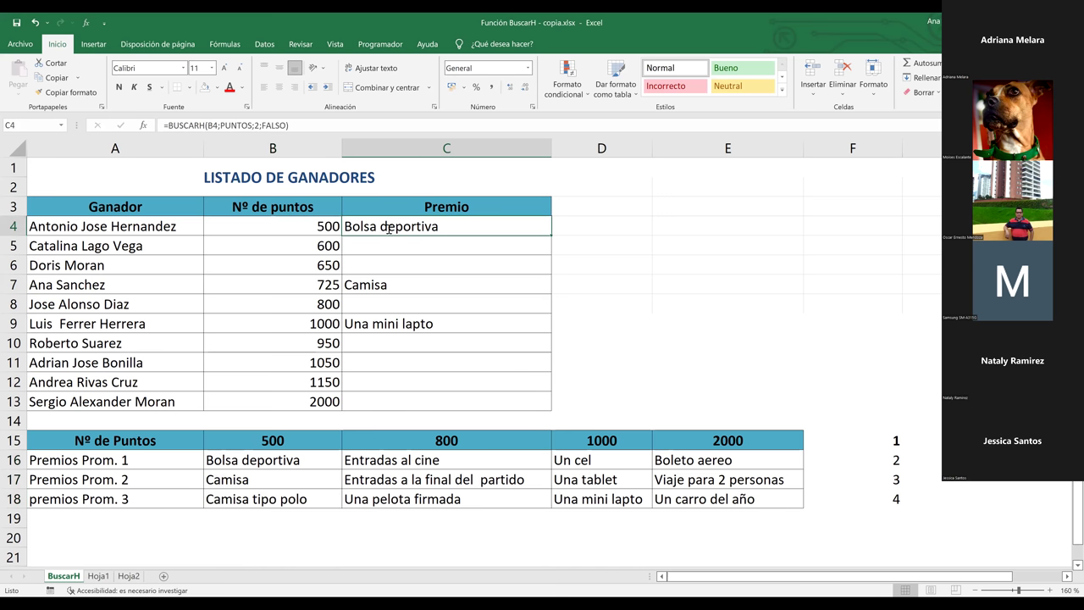
pyautogui.doubleClick(388, 227)
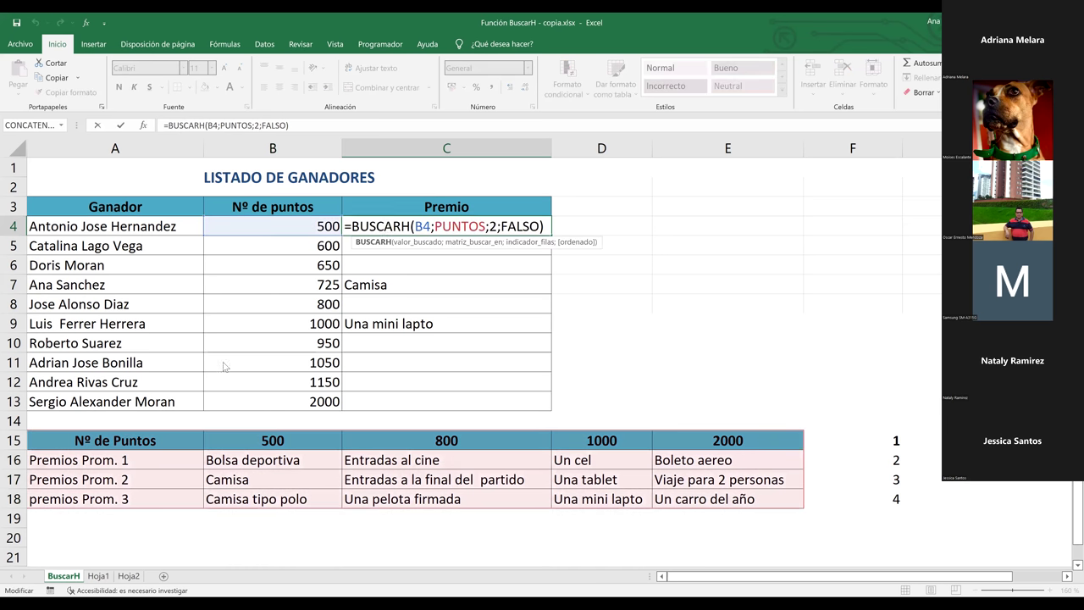
pyautogui.press('Escape')
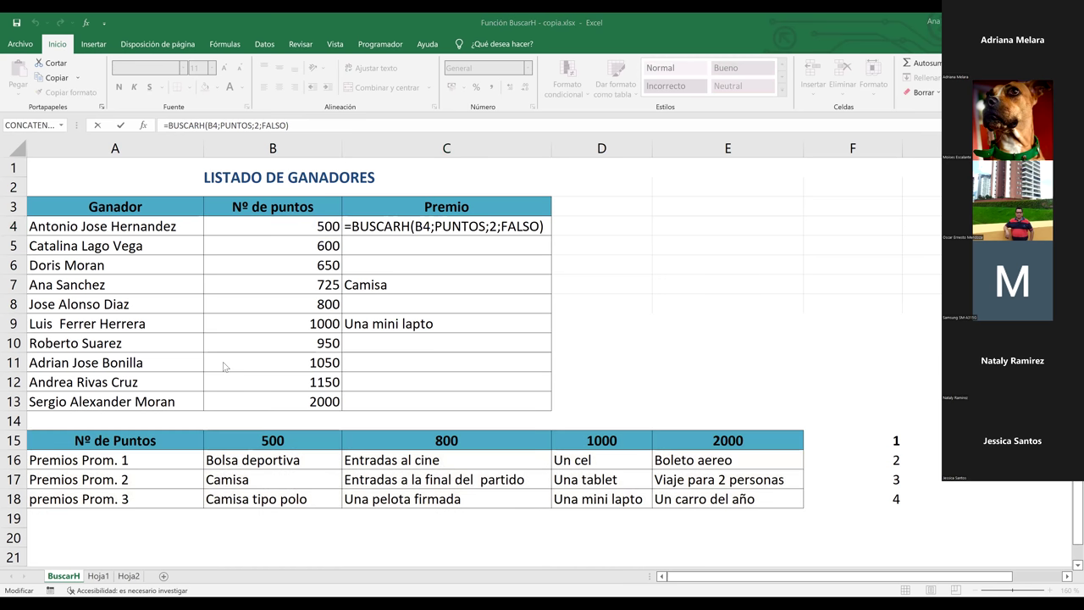
pyautogui.doubleClick(535, 232)
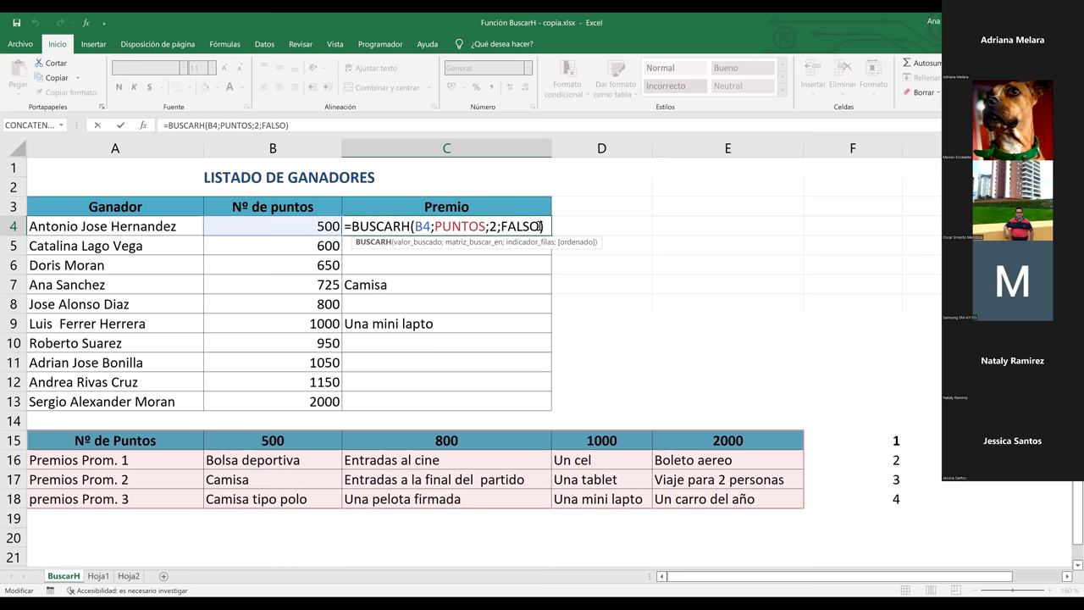
pyautogui.press('BackSpace')
pyautogui.press('BackSpace')
pyautogui.press('BackSpace')
pyautogui.press('BackSpace')
pyautogui.press('BackSpace')
pyautogui.write('verda')
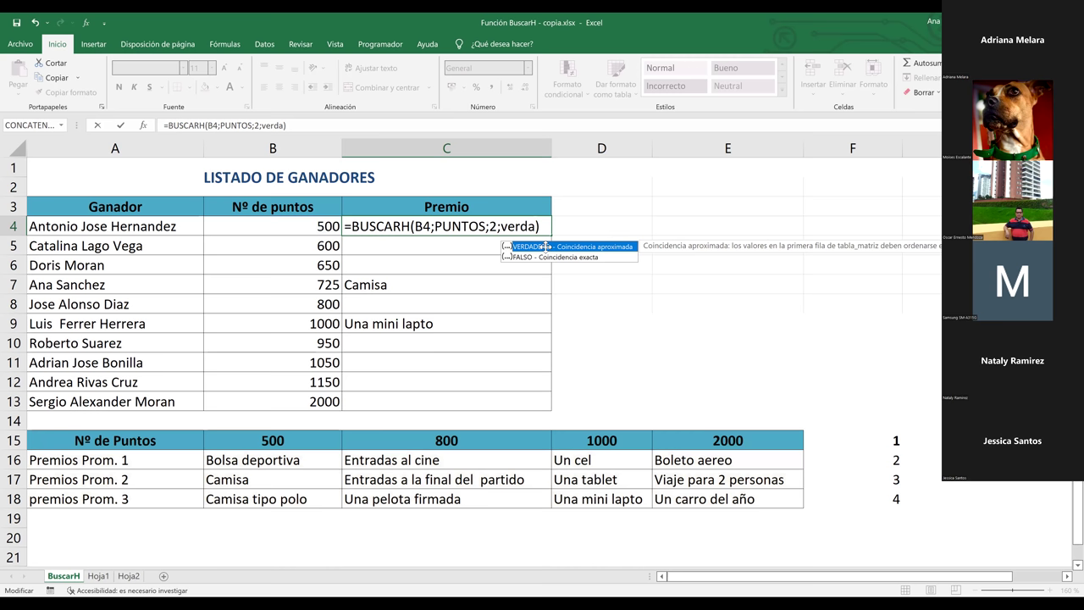
pyautogui.doubleClick(545, 247)
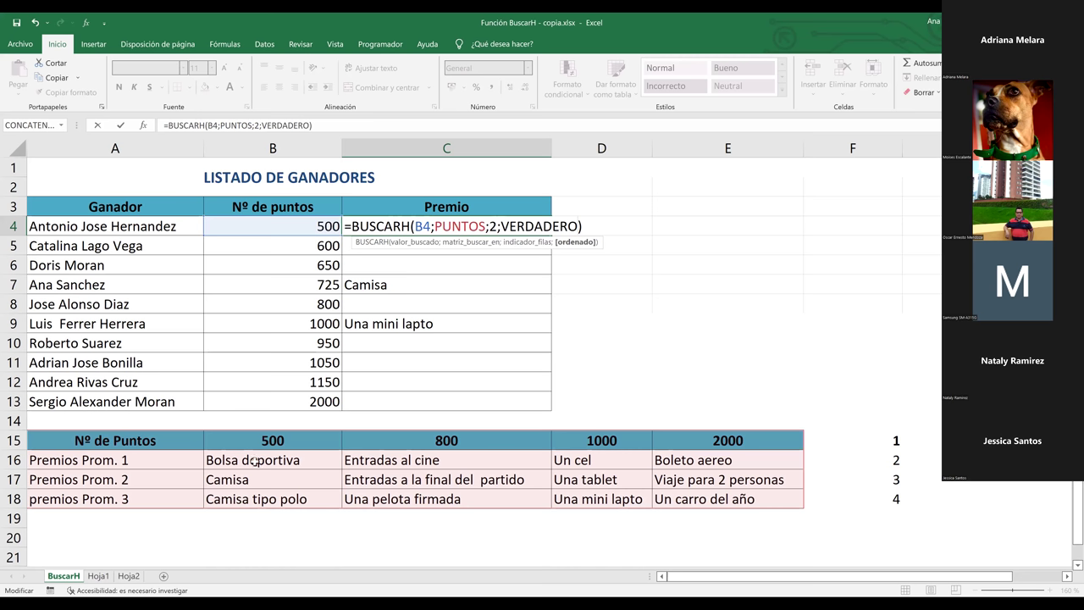
pyautogui.hotkey('ctrl', 'Return')
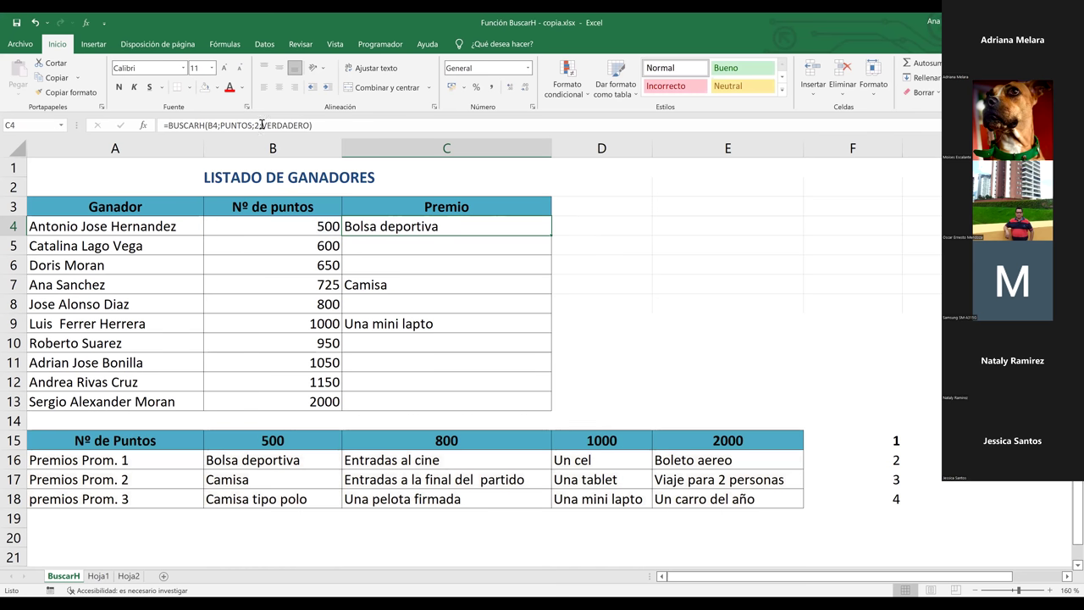
# Review the indicador_filas argument of the C4 formula against the 500 heading and its Premios Prom. 1 prize
pyautogui.click(258, 124)
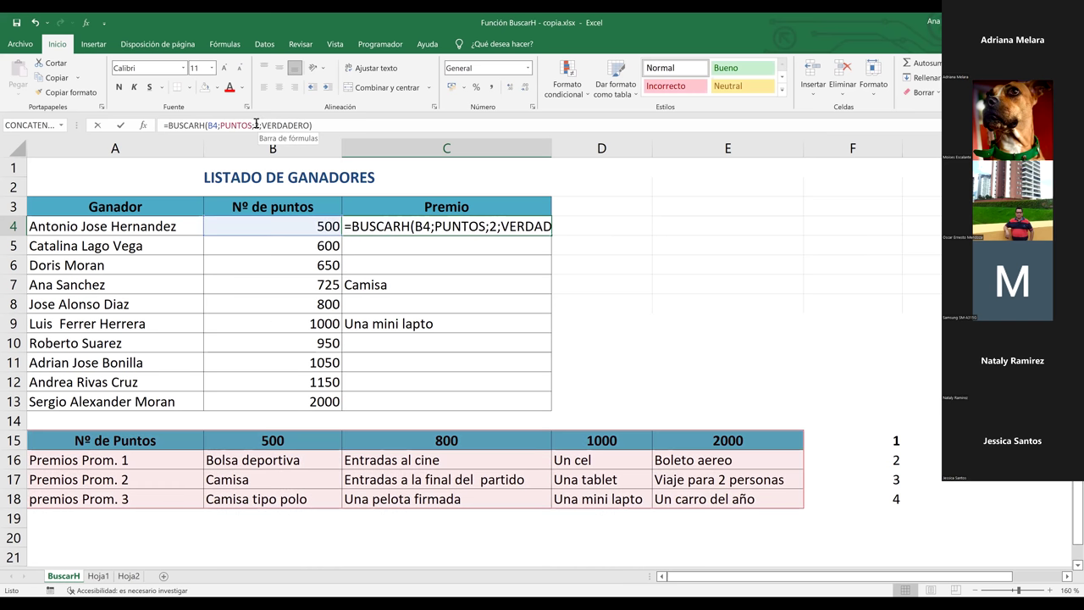
pyautogui.click(256, 125)
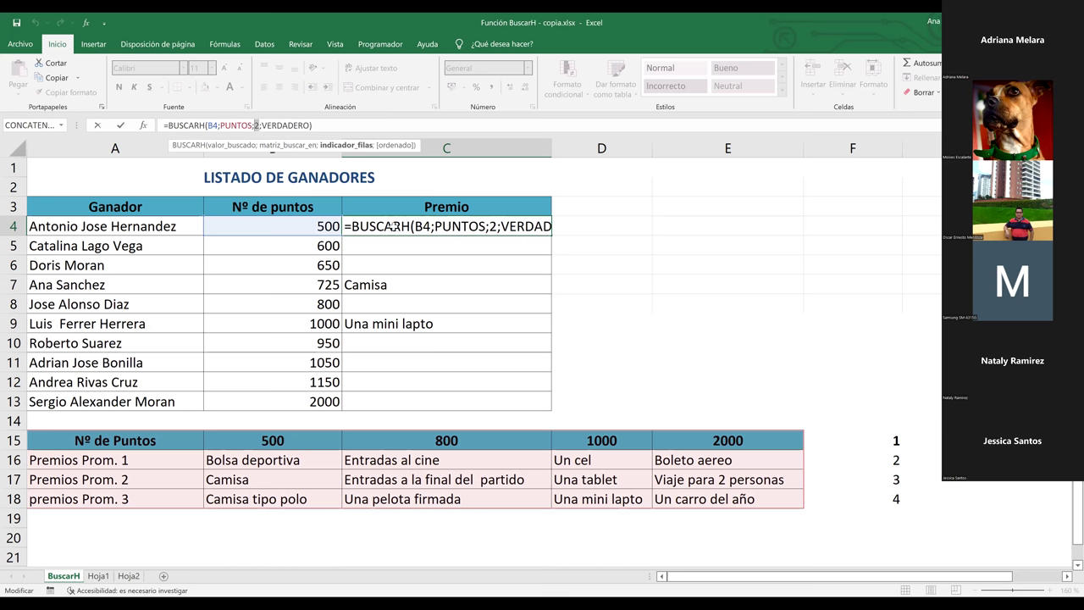
pyautogui.press('Return')
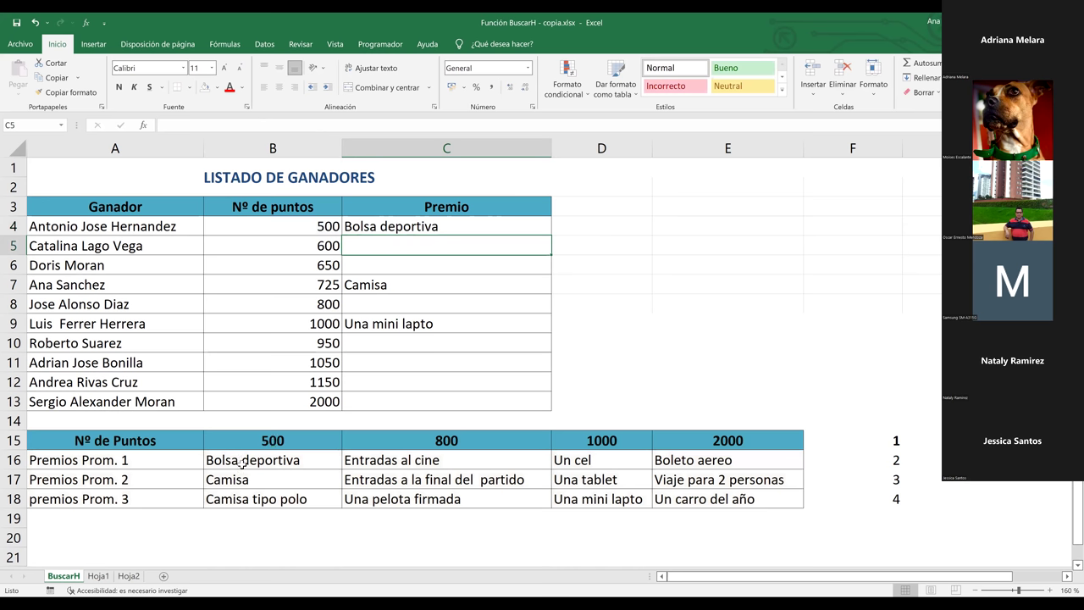
pyautogui.click(271, 441)
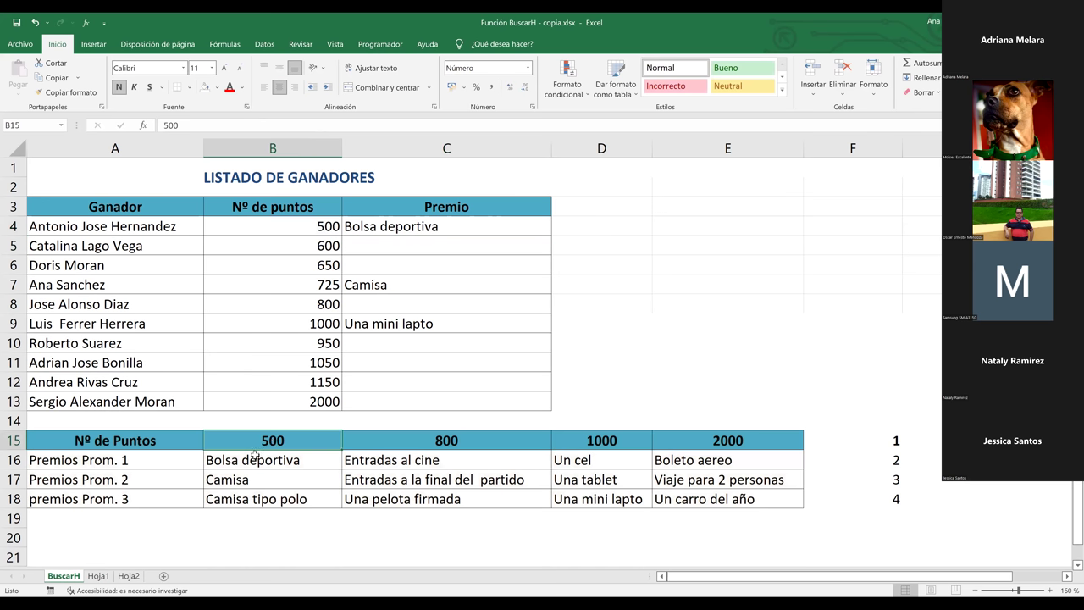
pyautogui.click(254, 458)
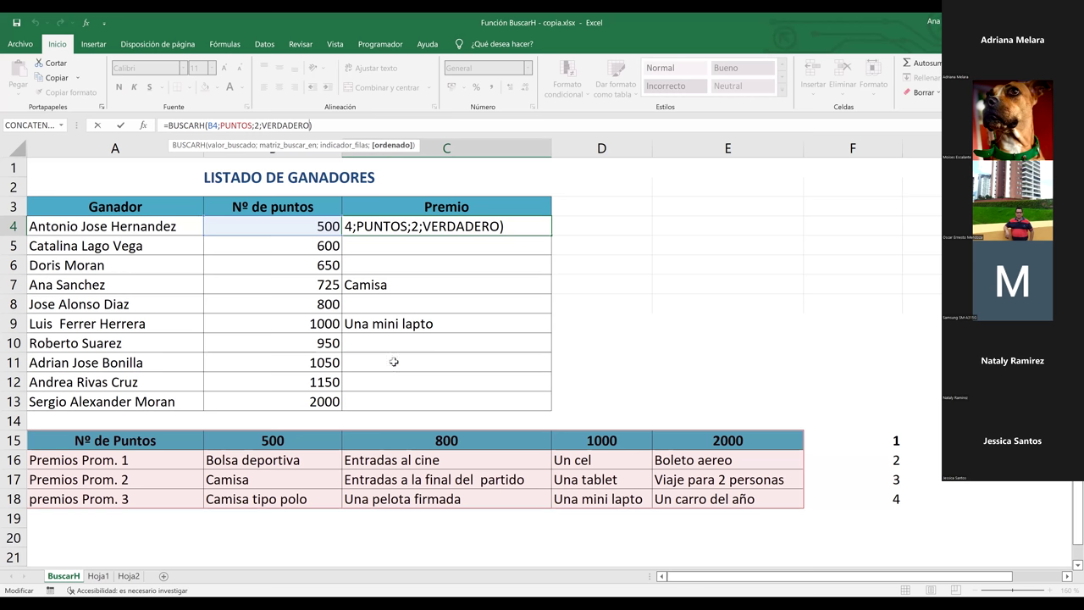
pyautogui.press('Return')
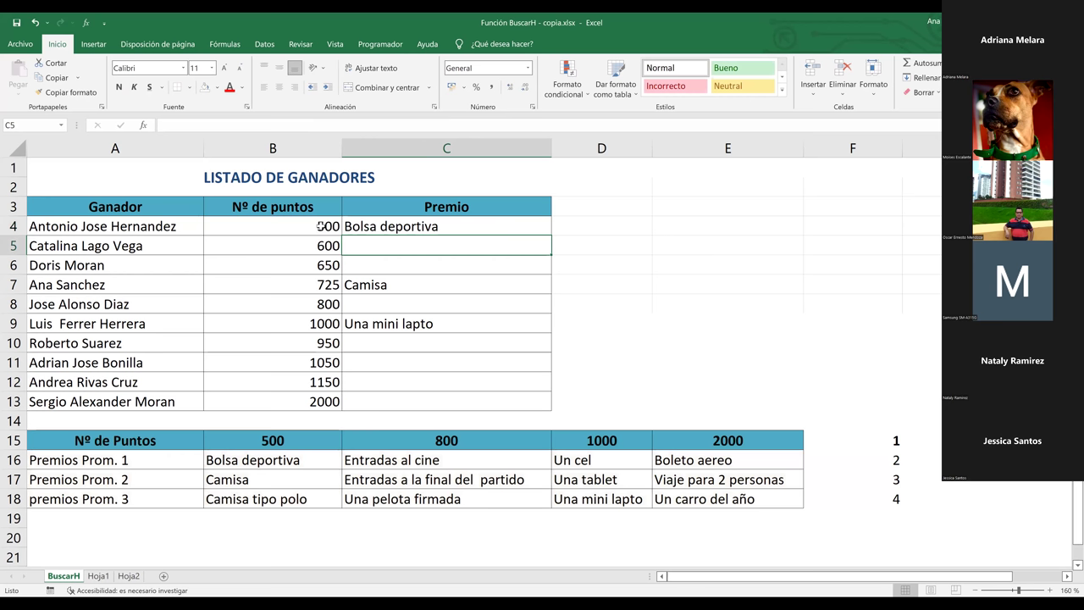
# Set the points in B4 to 499 to test the approximate match below the lowest heading
pyautogui.click(321, 226)
pyautogui.write('4')
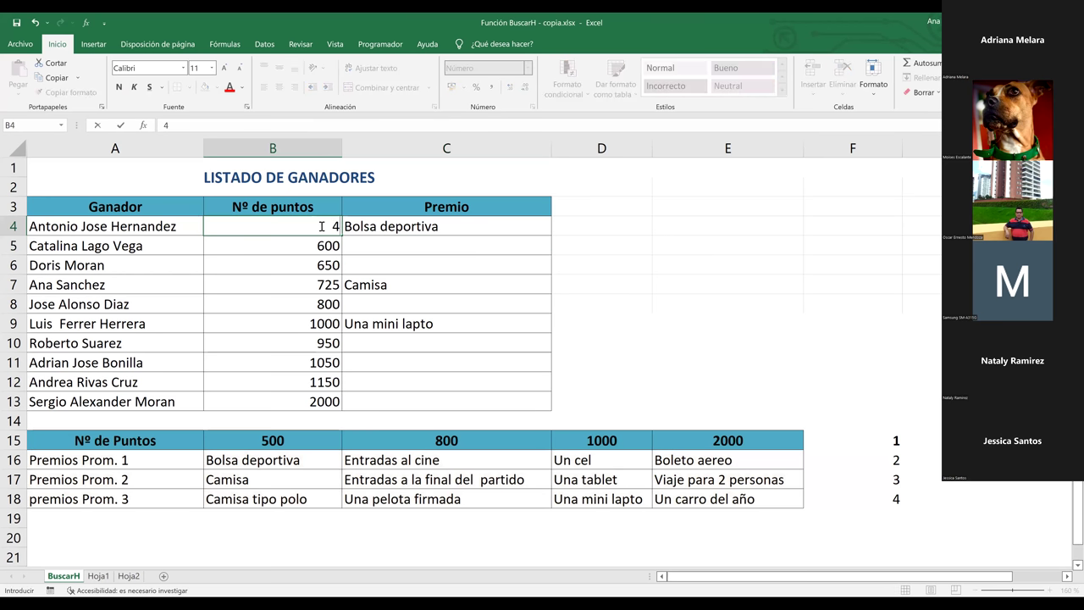
pyautogui.write('99')
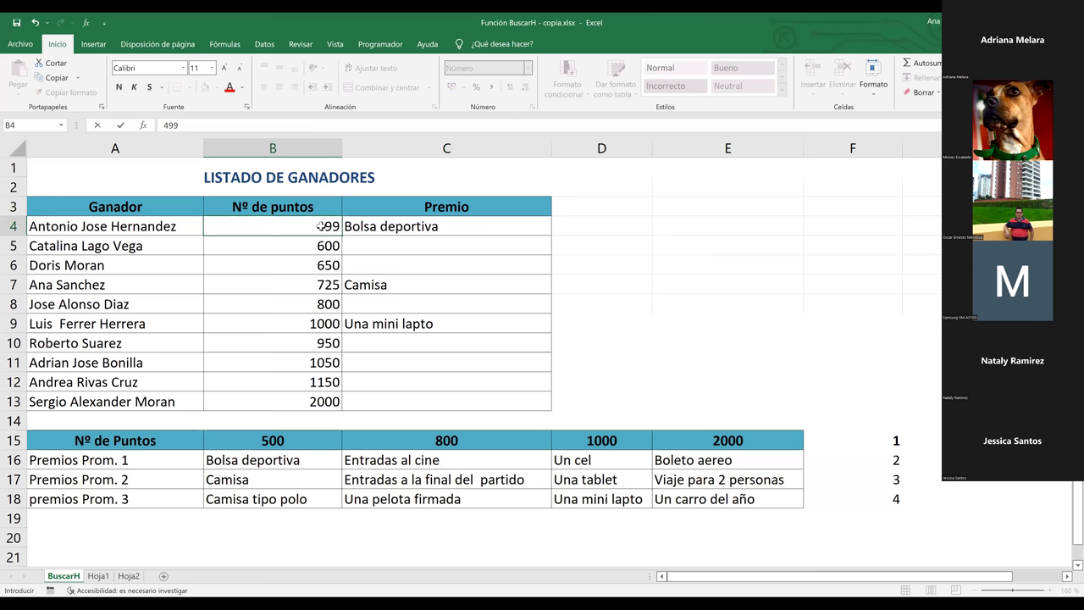
pyautogui.press('Return')
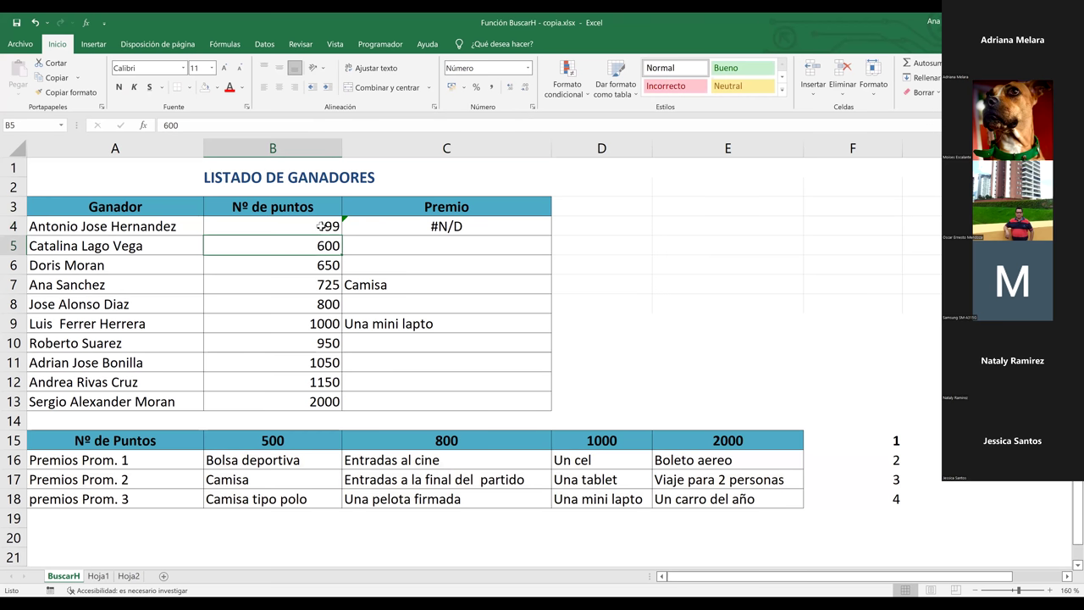
pyautogui.click(304, 440)
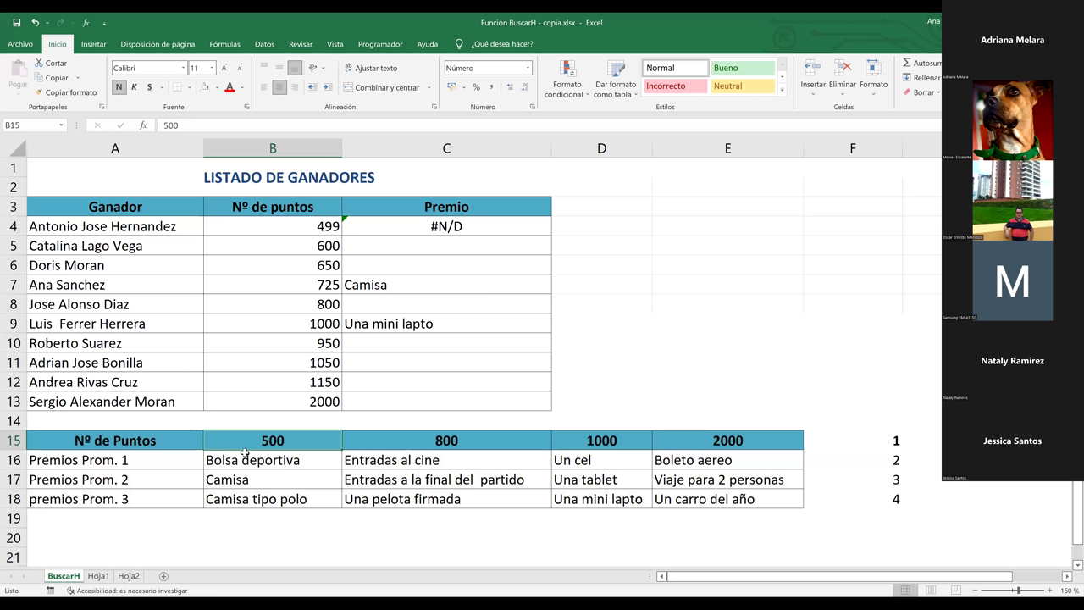
pyautogui.click(191, 125)
pyautogui.press('BackSpace')
pyautogui.write('1')
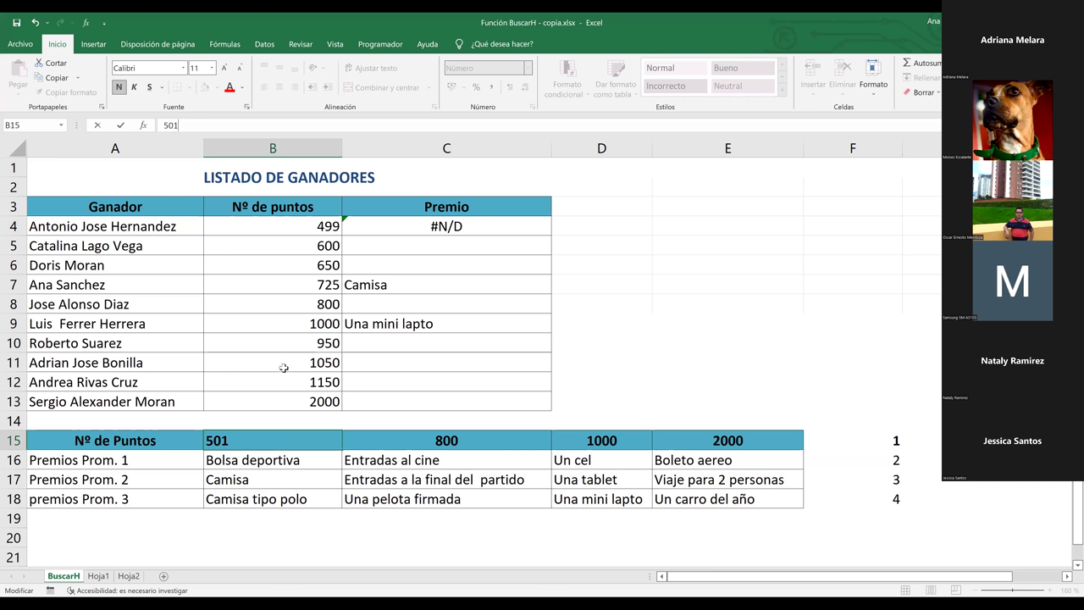
pyautogui.press('Escape')
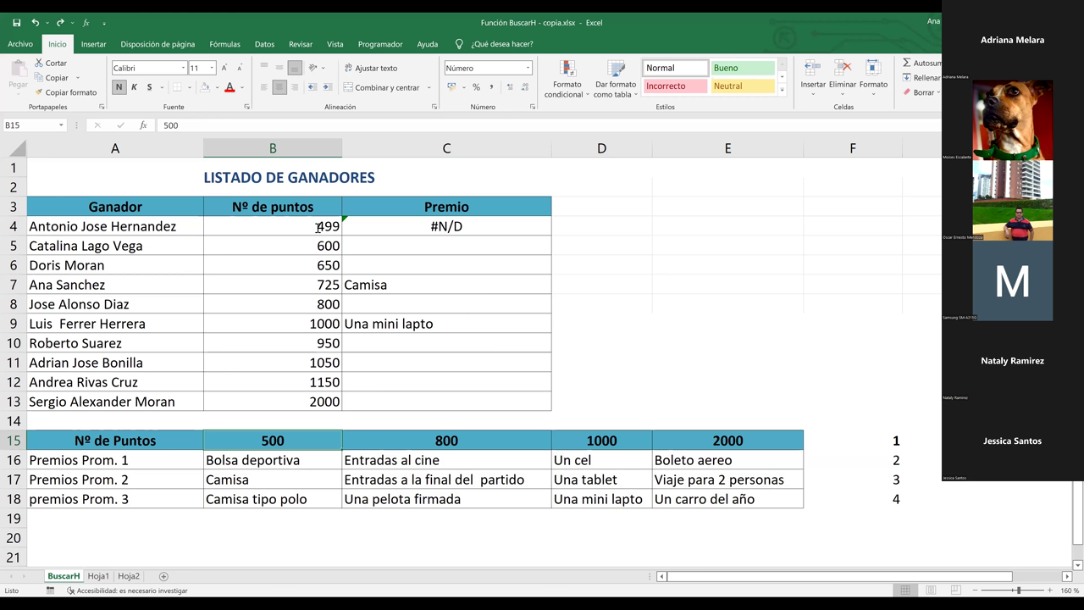
pyautogui.hotkey('ctrl', 'z')
# Check the approximate-match formulas in C4 and C7 against the points headings in B15:E15
pyautogui.click(415, 228)
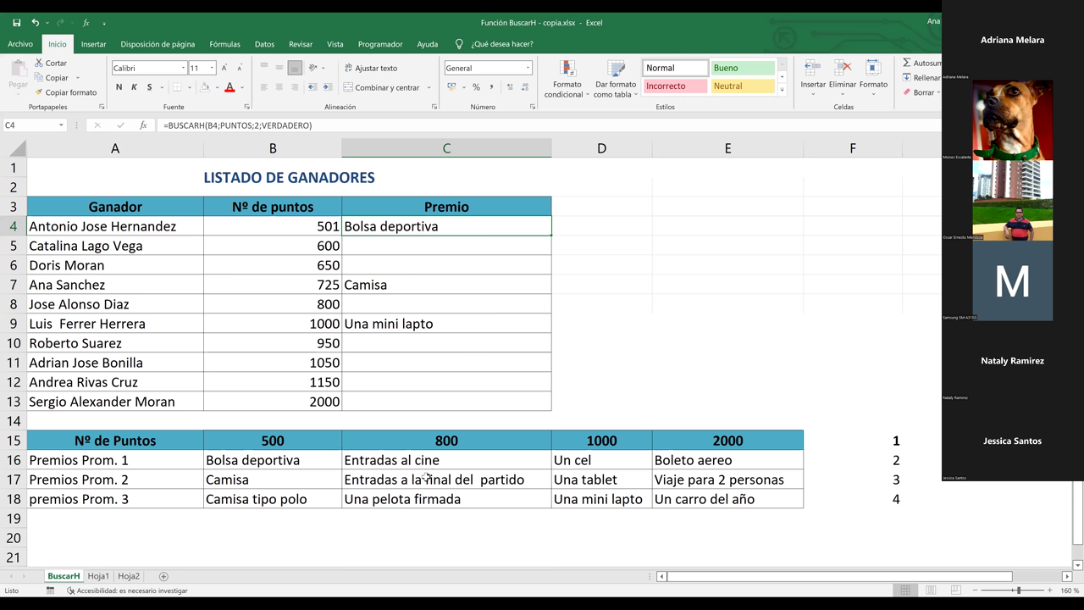
pyautogui.click(675, 391)
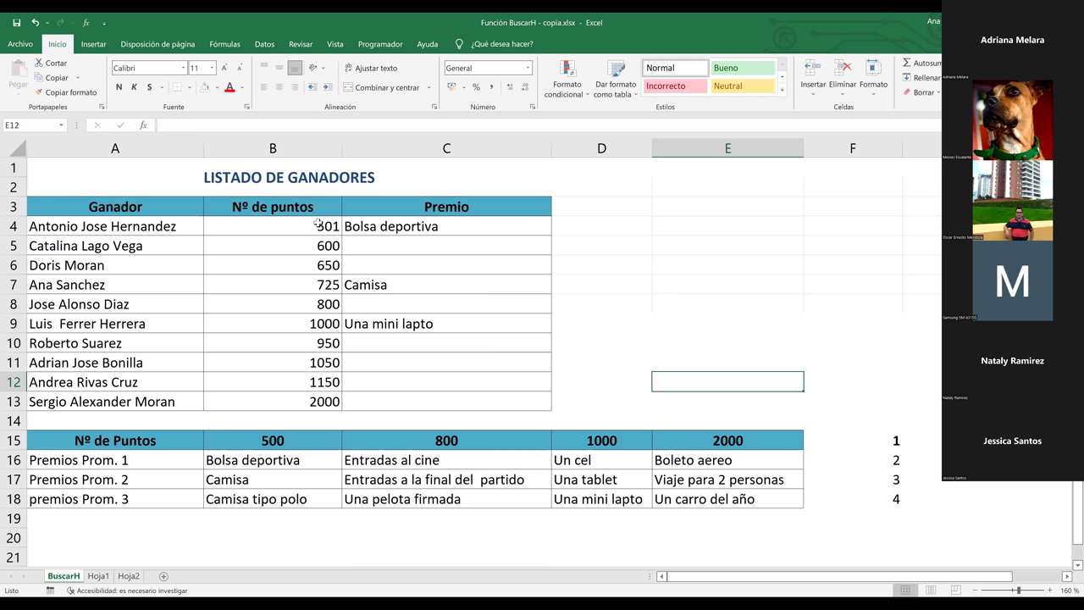
pyautogui.click(400, 278)
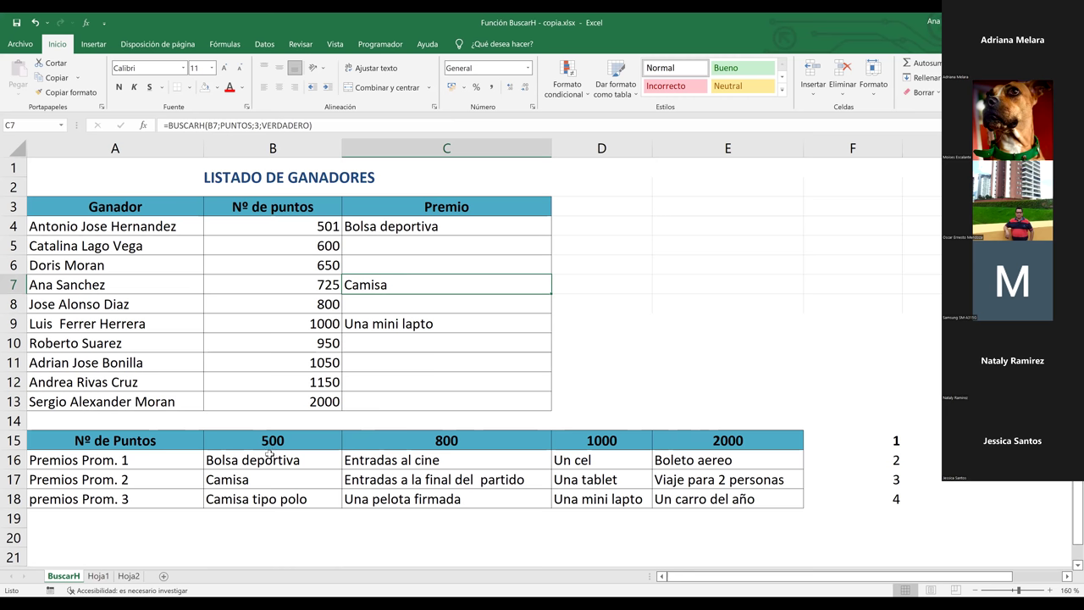
pyautogui.moveTo(272, 441); pyautogui.dragTo(728, 441)
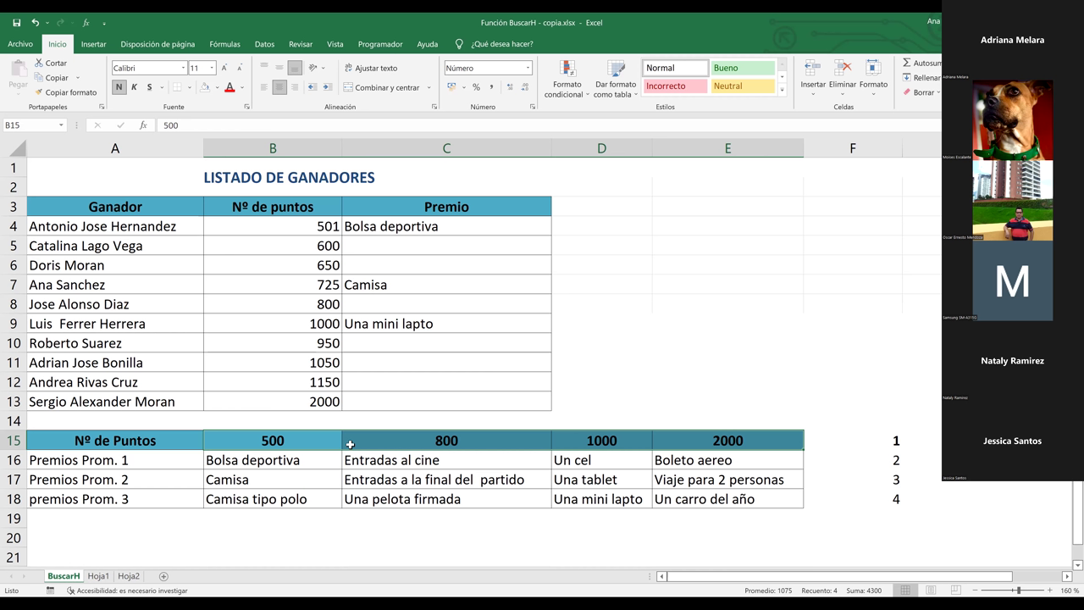
# Switch to Hoja1 and examine the Trimestre 1 activity headings, an average formula in O9 and the Buscar Datos de Alumnos block
pyautogui.click(101, 577)
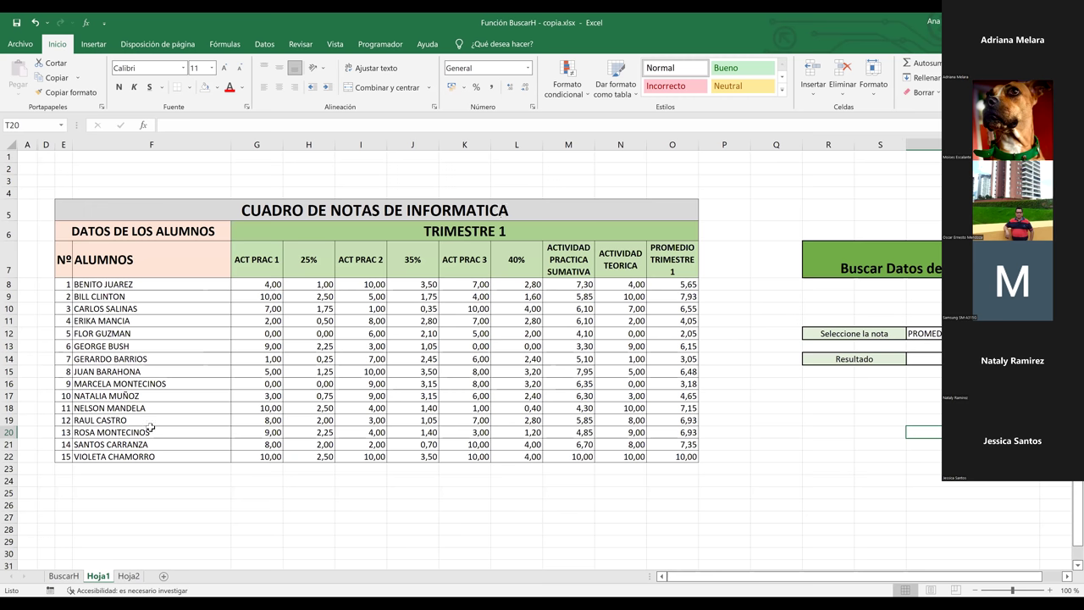
pyautogui.click(440, 231)
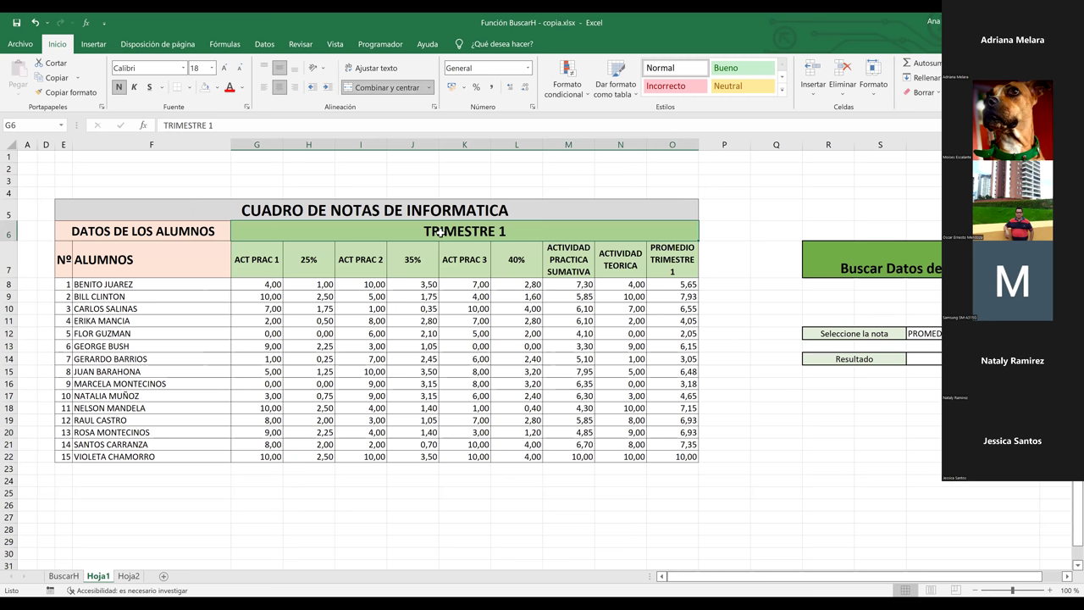
pyautogui.click(258, 263)
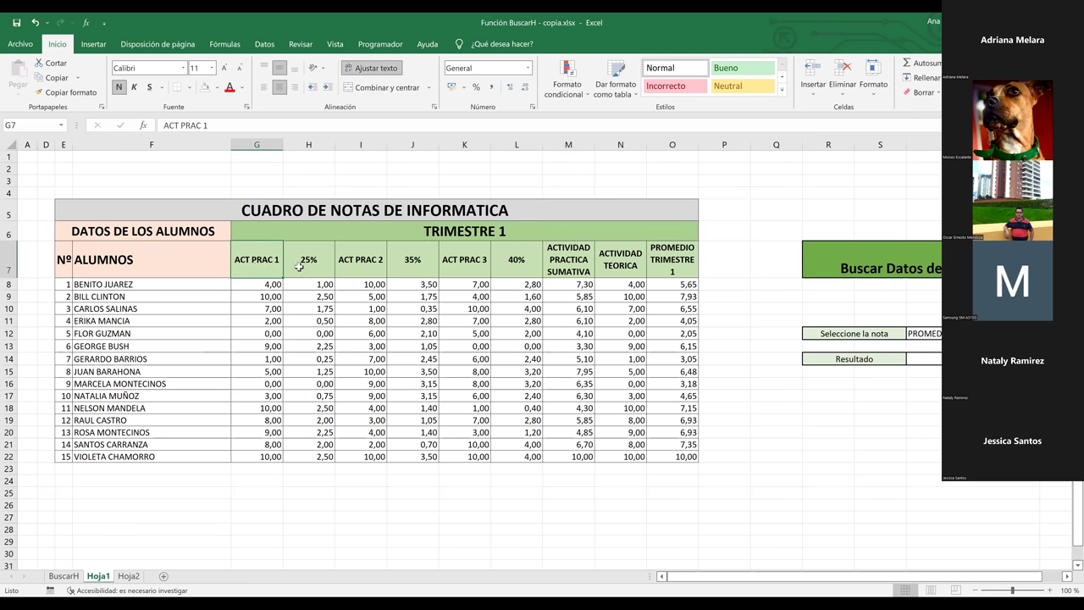
pyautogui.click(354, 261)
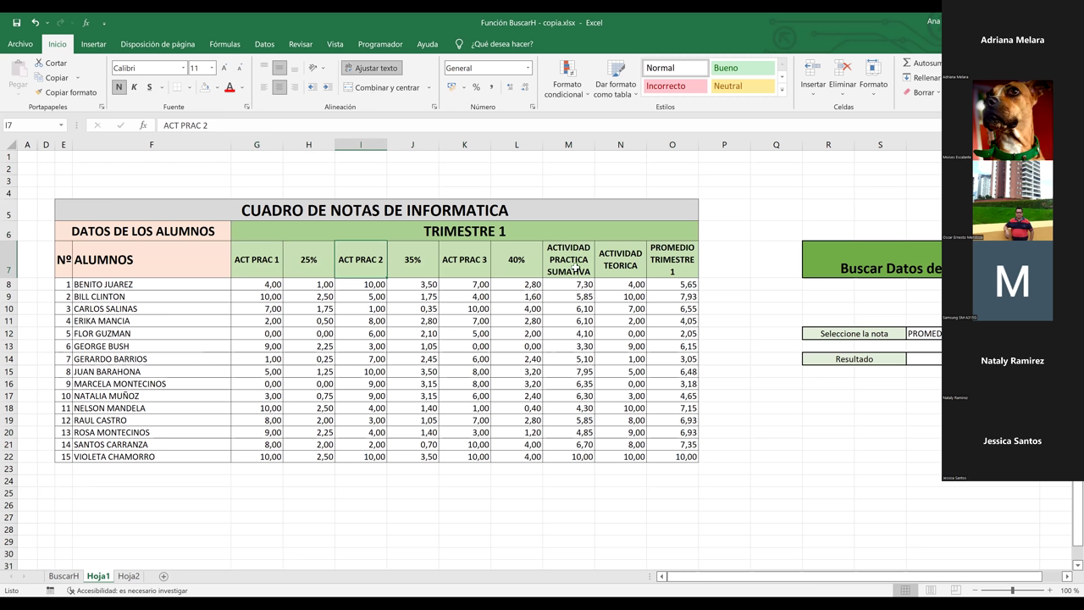
pyautogui.press('Right')
pyautogui.press('Right')
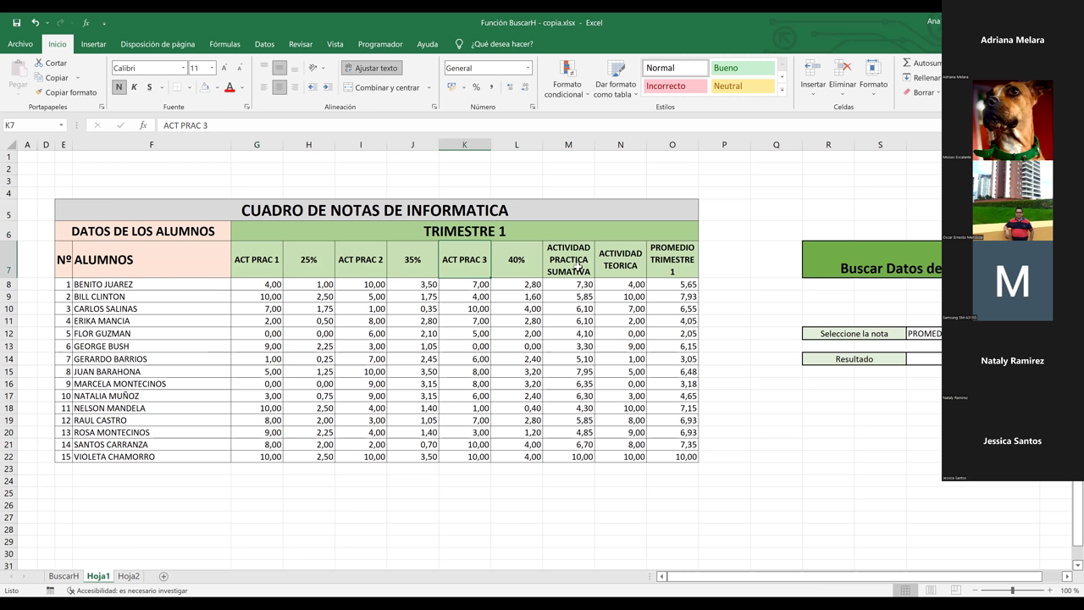
pyautogui.press('Right')
pyautogui.press('Right')
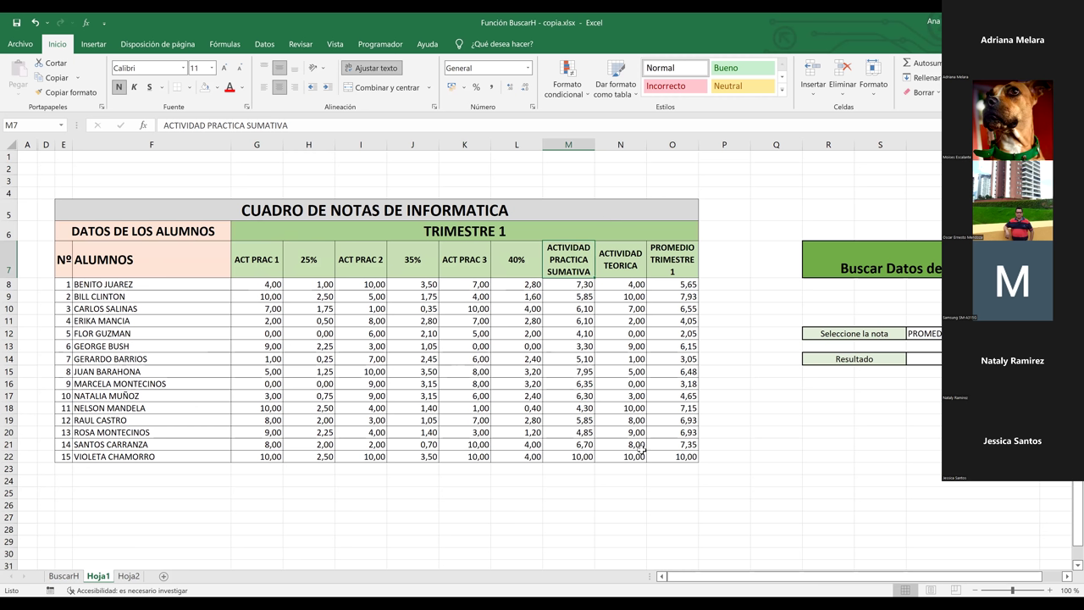
pyautogui.click(682, 294)
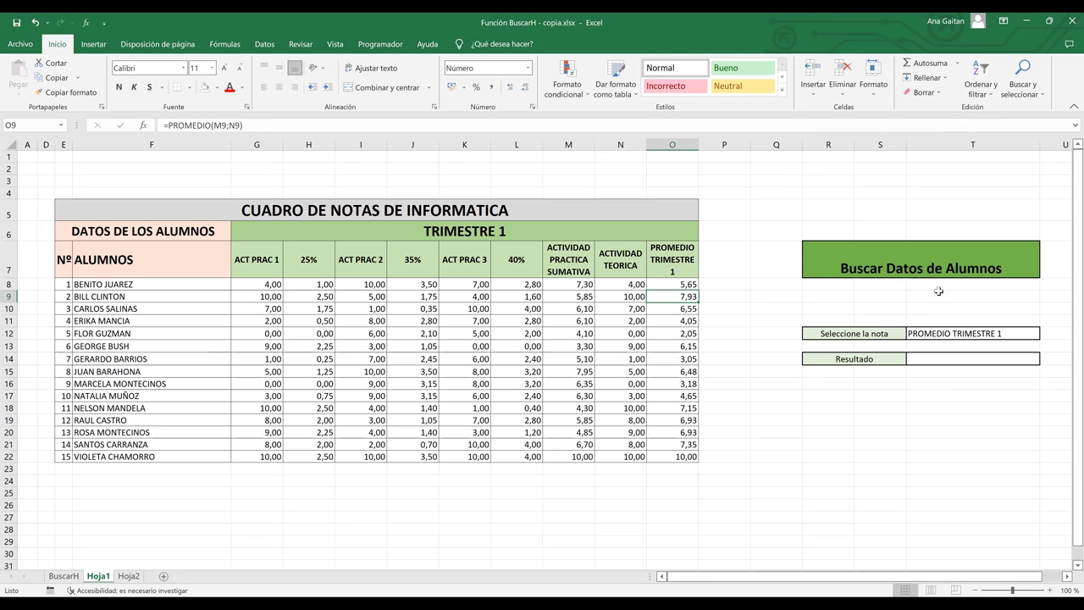
pyautogui.click(918, 268)
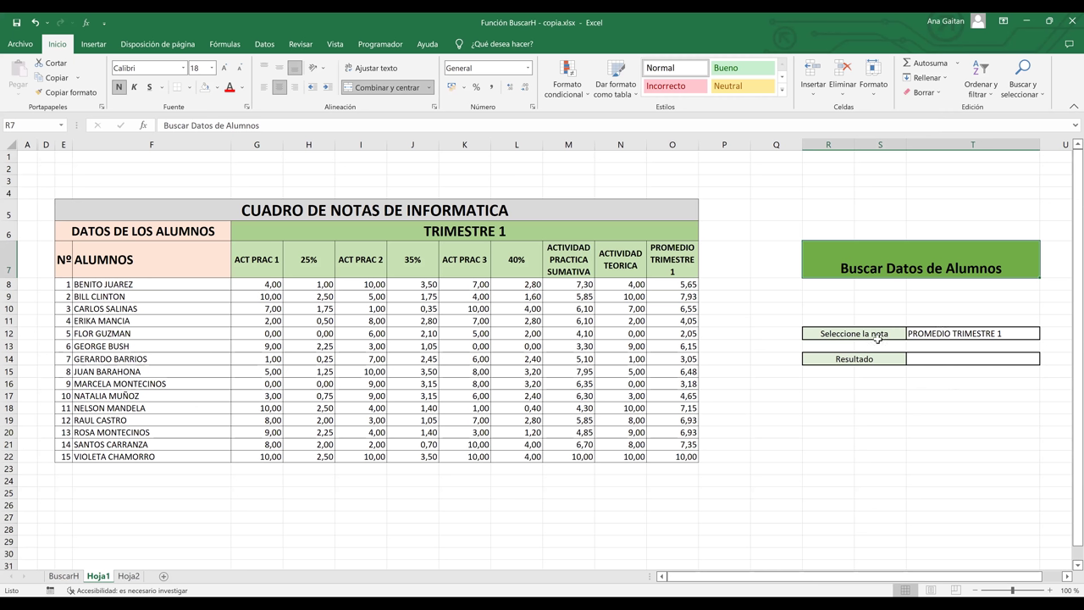
# Enter Promedio Trimestre 1 as the grade to look up in T12 and check it against the O7 heading
pyautogui.click(929, 362)
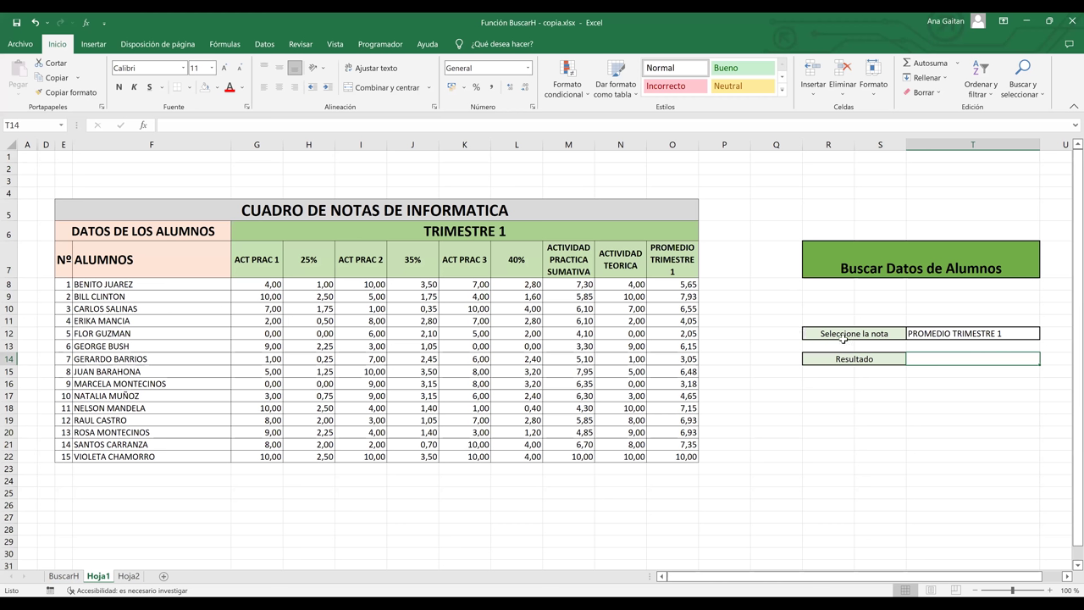
pyautogui.click(963, 336)
pyautogui.press('BackSpace')
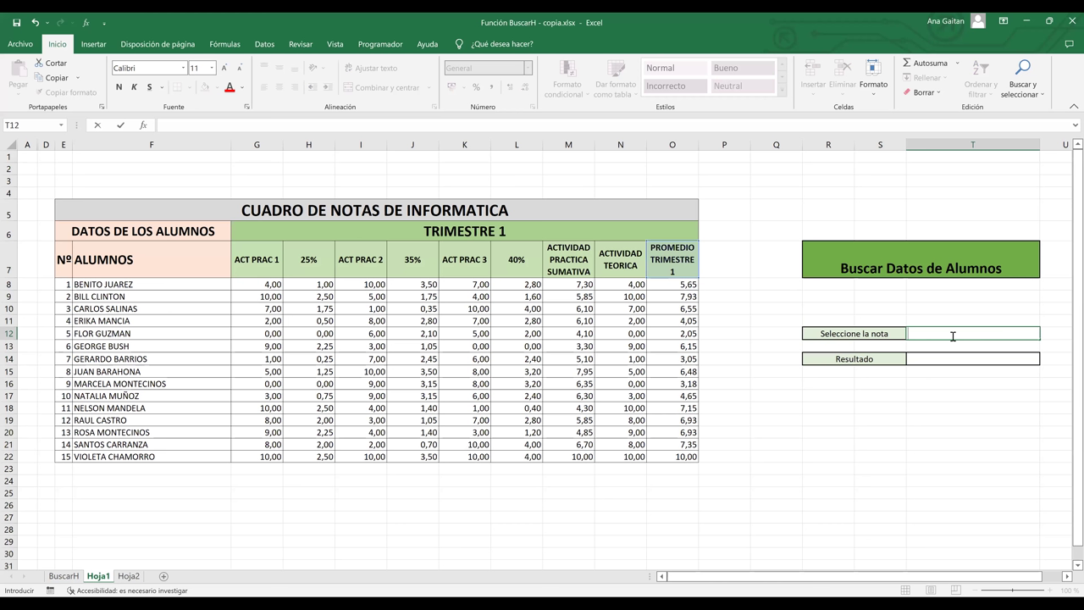
pyautogui.write('Promedio Tr')
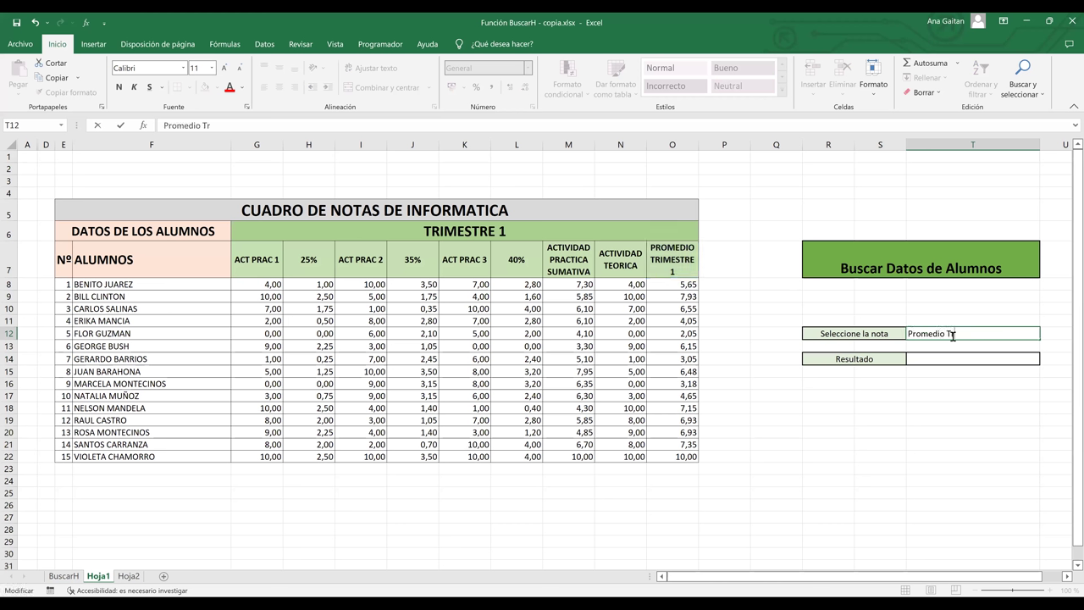
pyautogui.write('imestre 1')
pyautogui.press('Return')
pyautogui.press('Return')
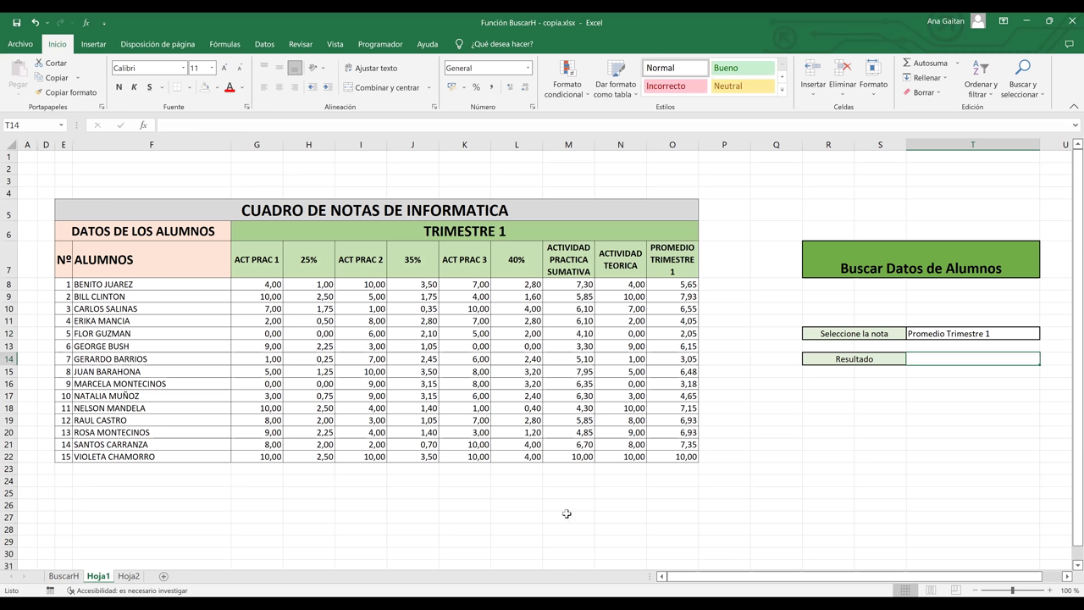
pyautogui.keyDown('ctrl'); pyautogui.scroll(2, 309, 322); pyautogui.keyUp('ctrl')
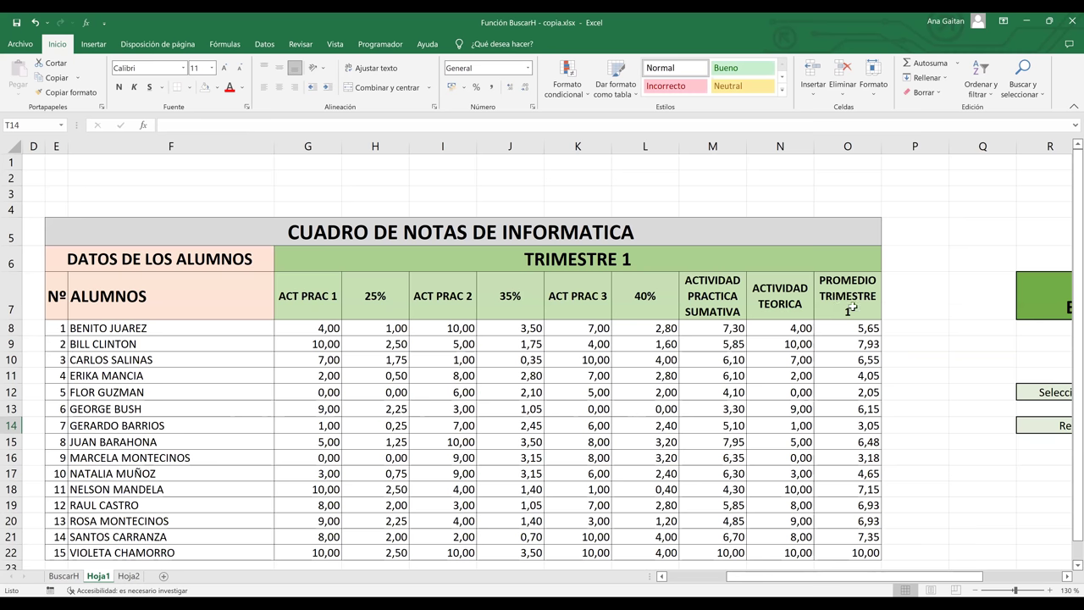
pyautogui.click(833, 298)
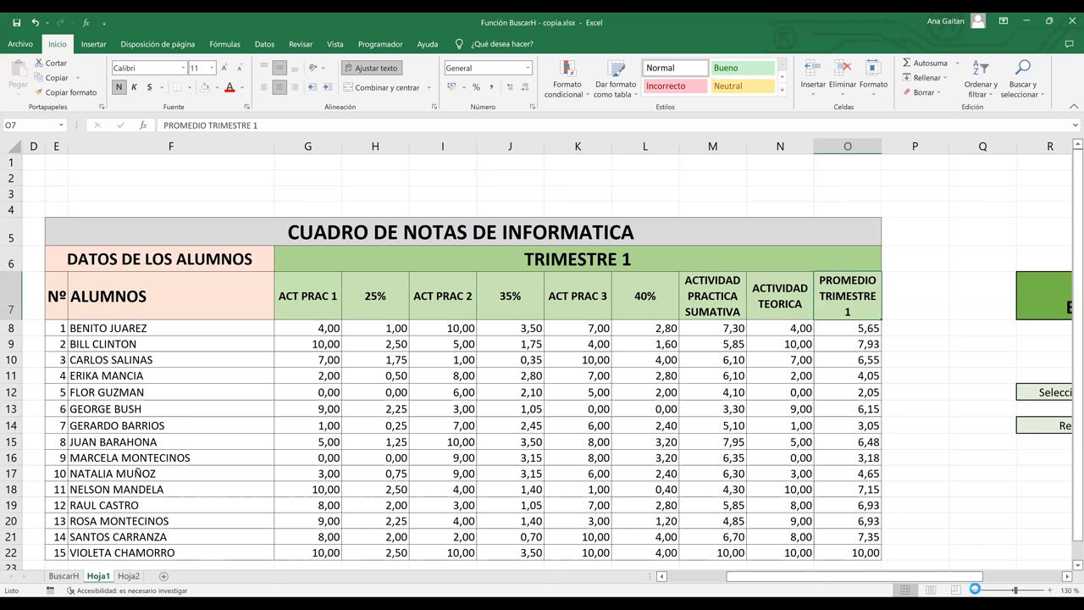
pyautogui.scroll(-2, 973, 333)
pyautogui.click(973, 333)
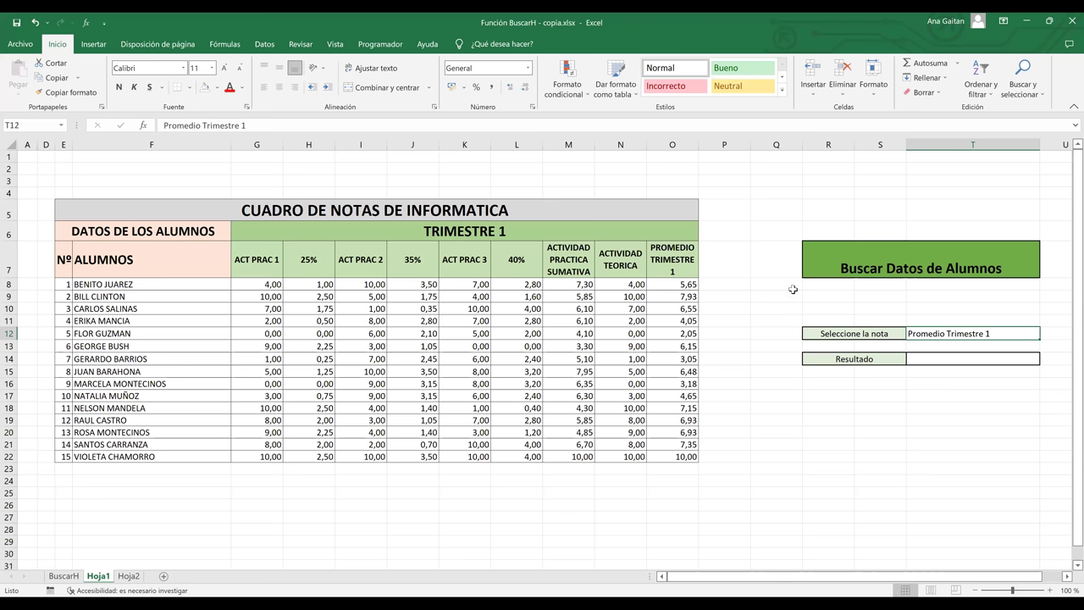
# Start a BUSCARH formula in the Resultado cell T14 with T12 as the lookup value
pyautogui.click(944, 362)
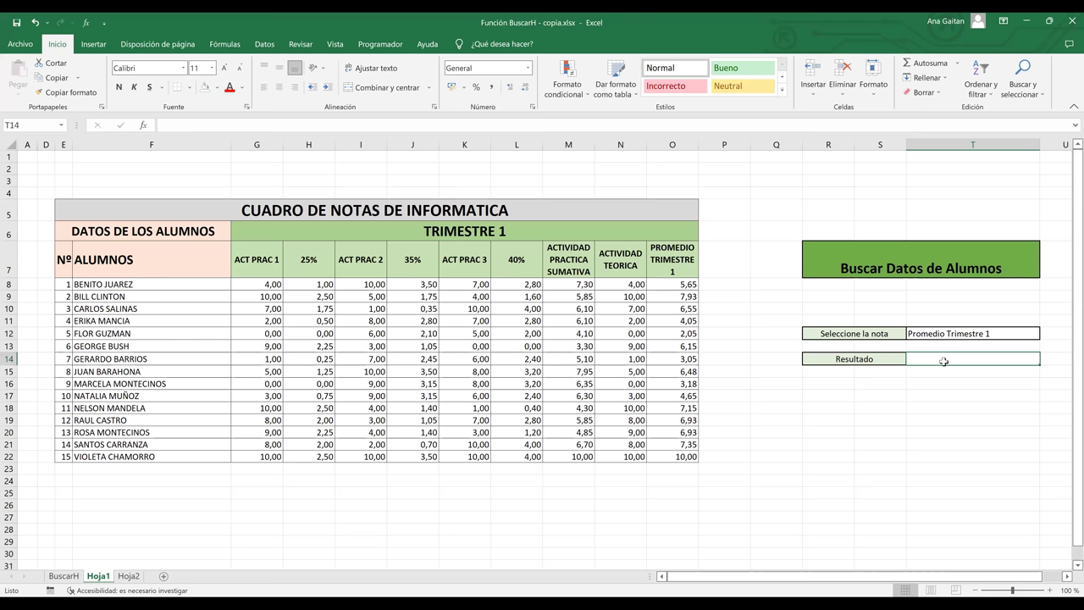
pyautogui.write('¿')
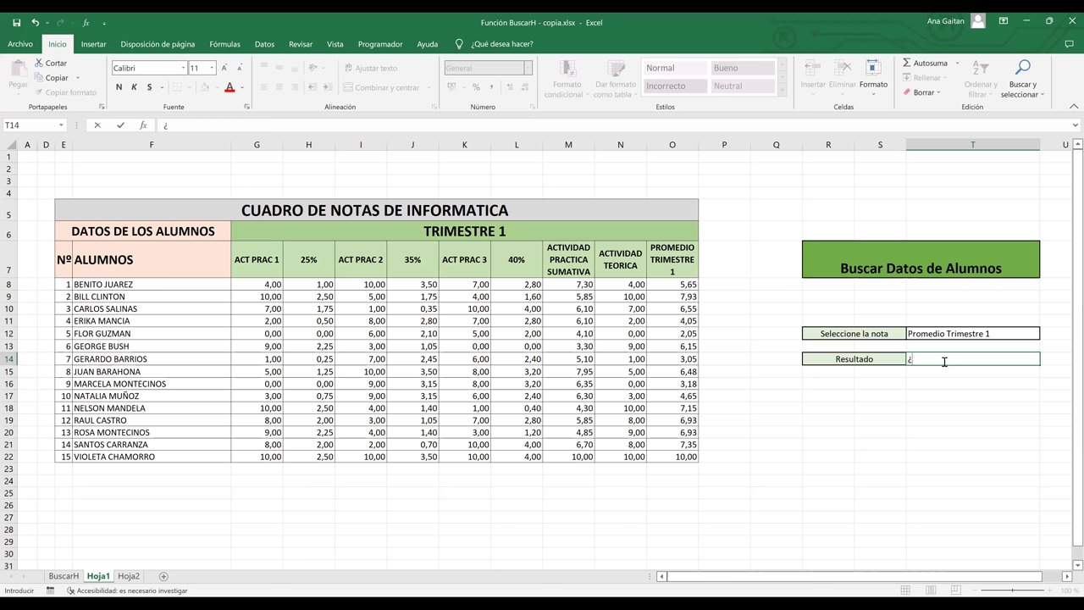
pyautogui.press('BackSpace')
pyautogui.write('=')
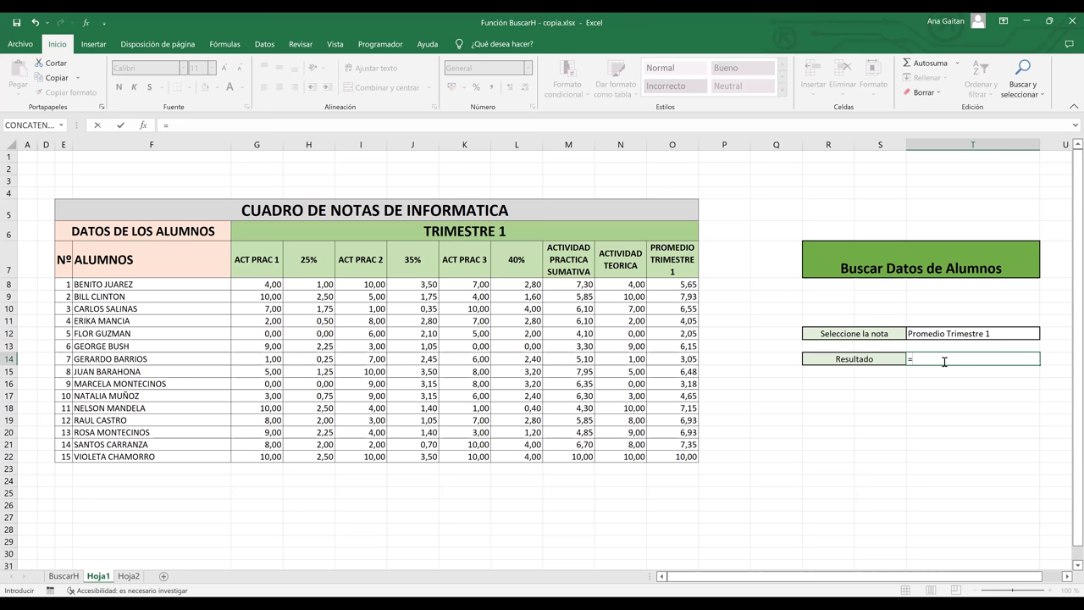
pyautogui.write('bus')
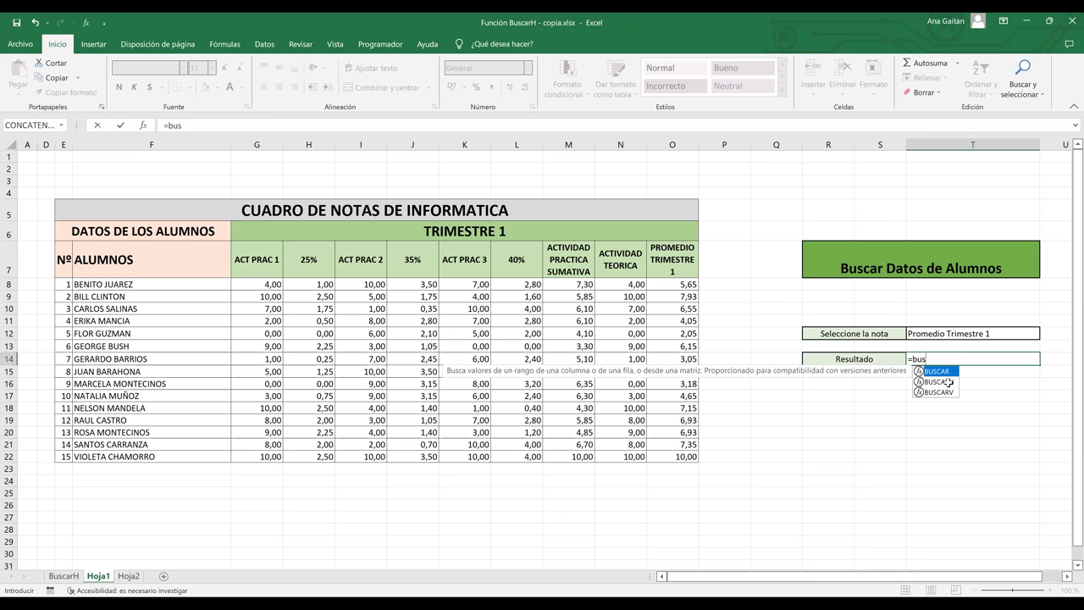
pyautogui.doubleClick(949, 382)
pyautogui.click(987, 333)
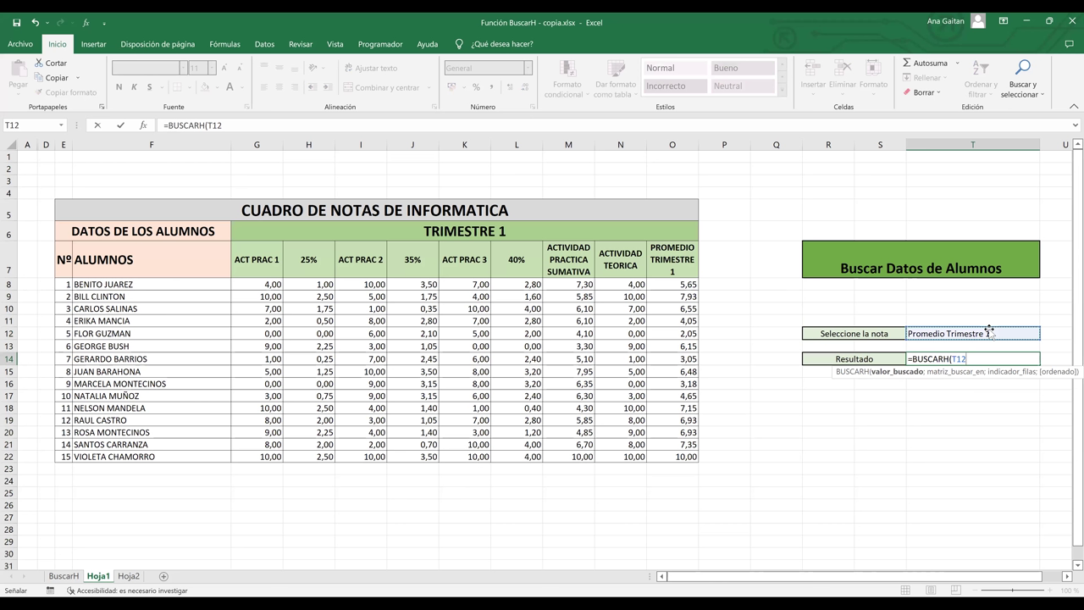
pyautogui.write(';')
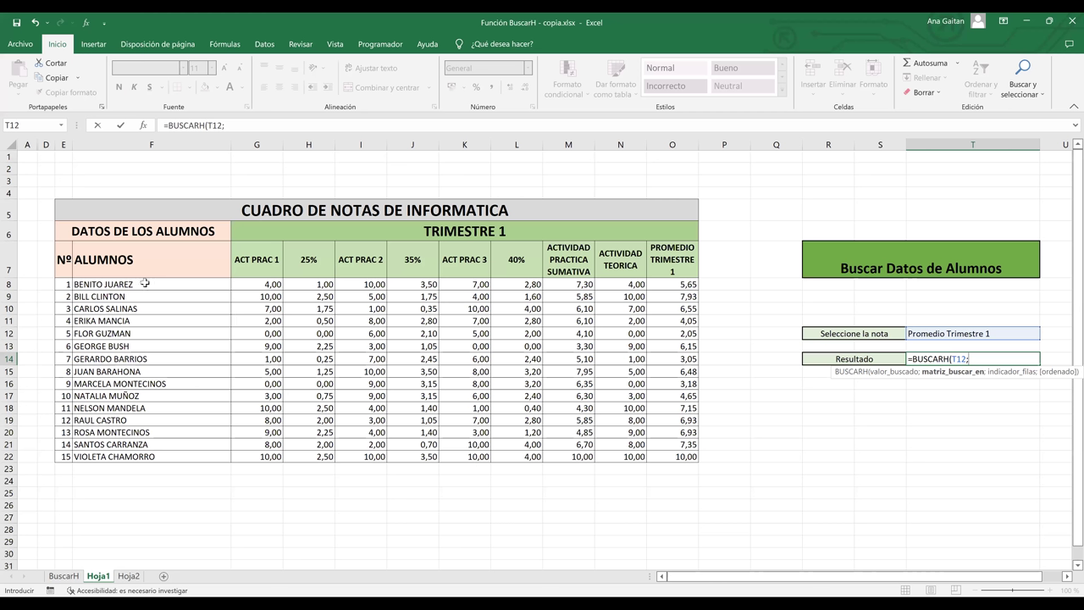
# Use the grade range G7:O22, including its activity headings, as the matriz_buscar_en argument
pyautogui.click(261, 262)
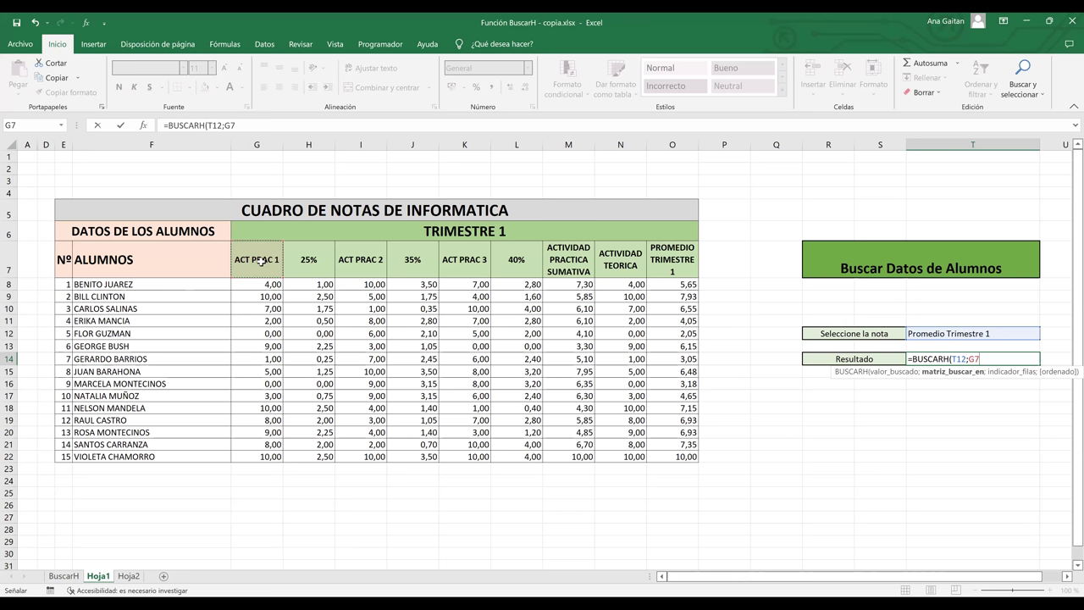
pyautogui.hotkey('ctrl', 'shift', 'Down')
pyautogui.hotkey('ctrl', 'shift', 'Right')
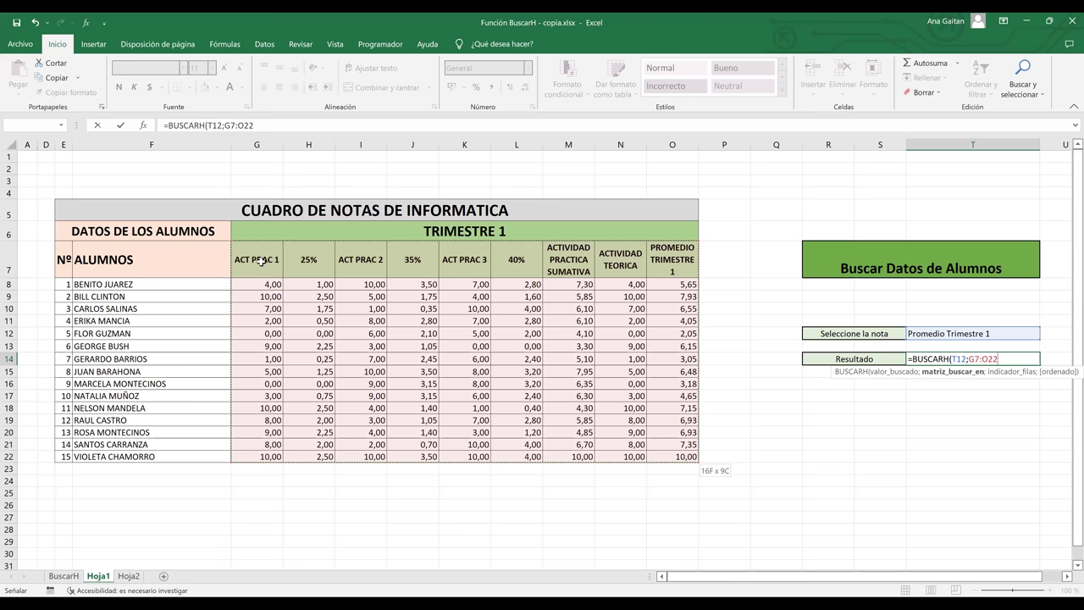
pyautogui.write(';')
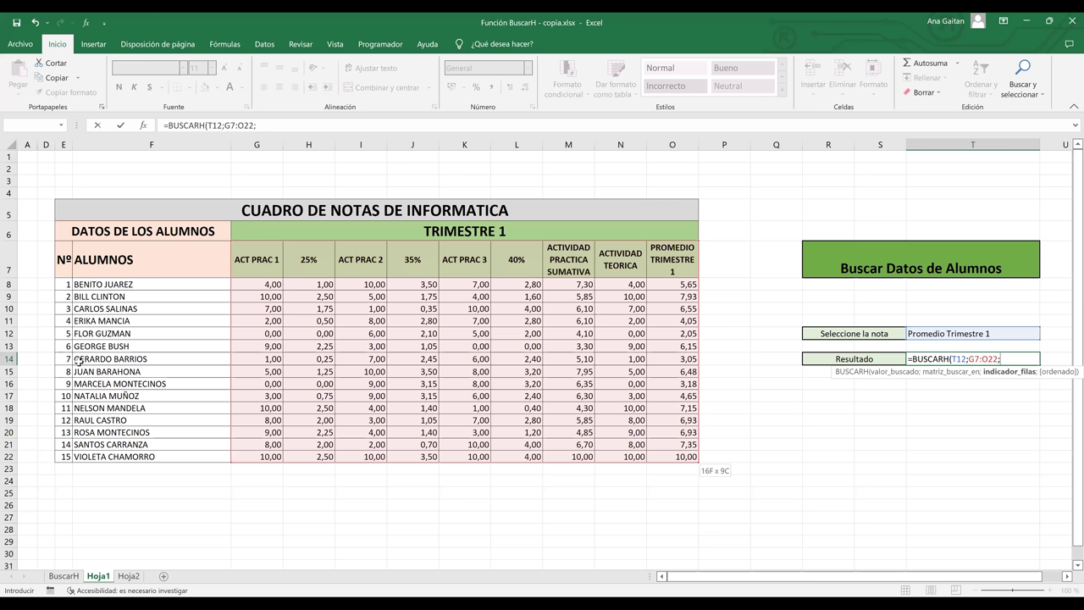
# Set the row index to 14 with FALSO for an exact match and complete the T14 formula
pyautogui.write('14')
pyautogui.write(';')
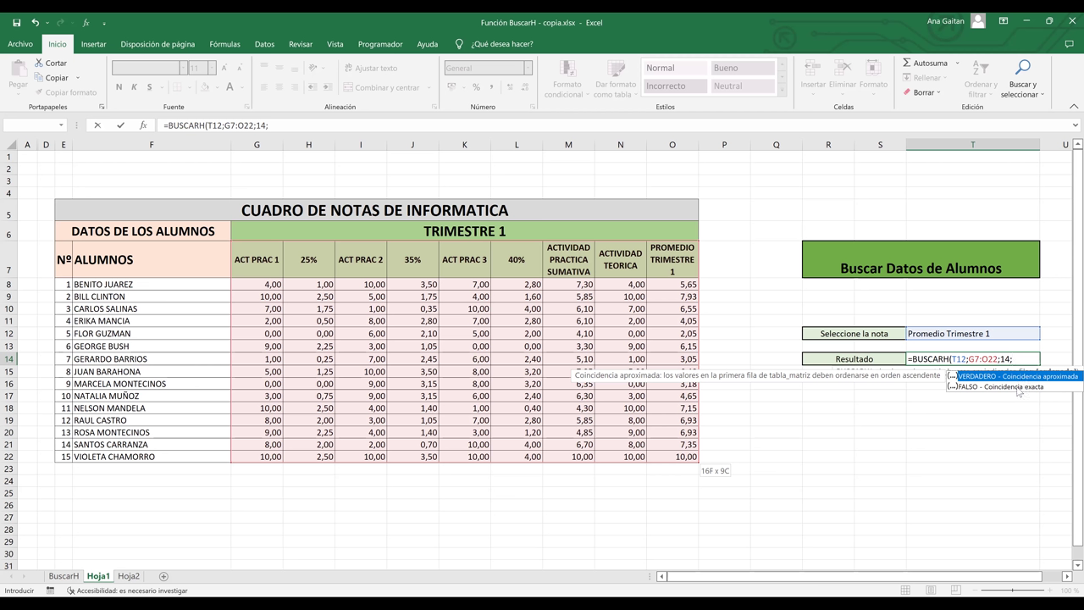
pyautogui.click(1017, 387)
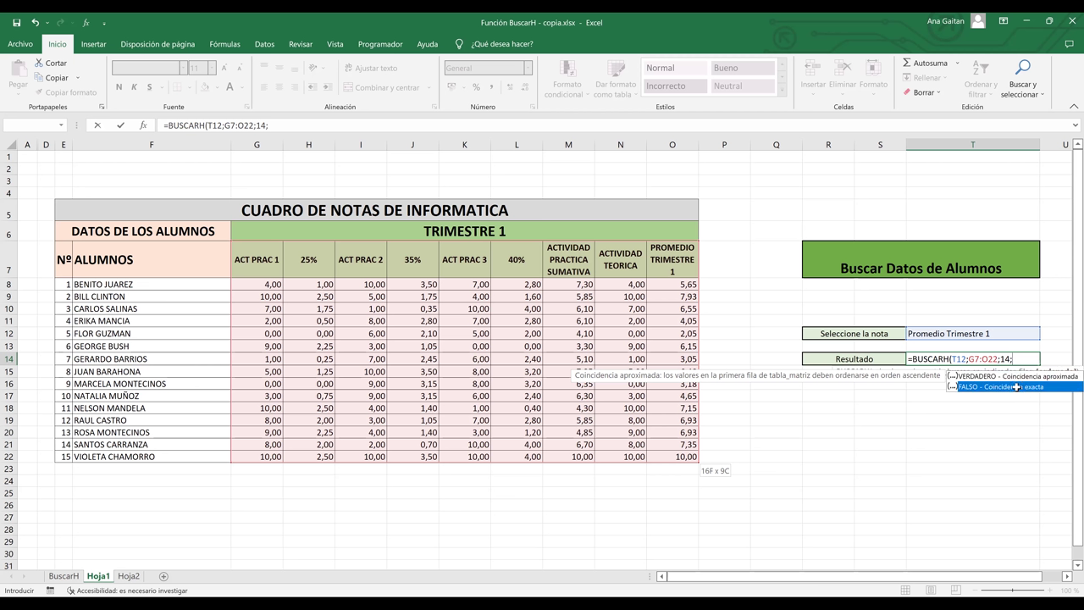
pyautogui.doubleClick(1017, 387)
pyautogui.write(')')
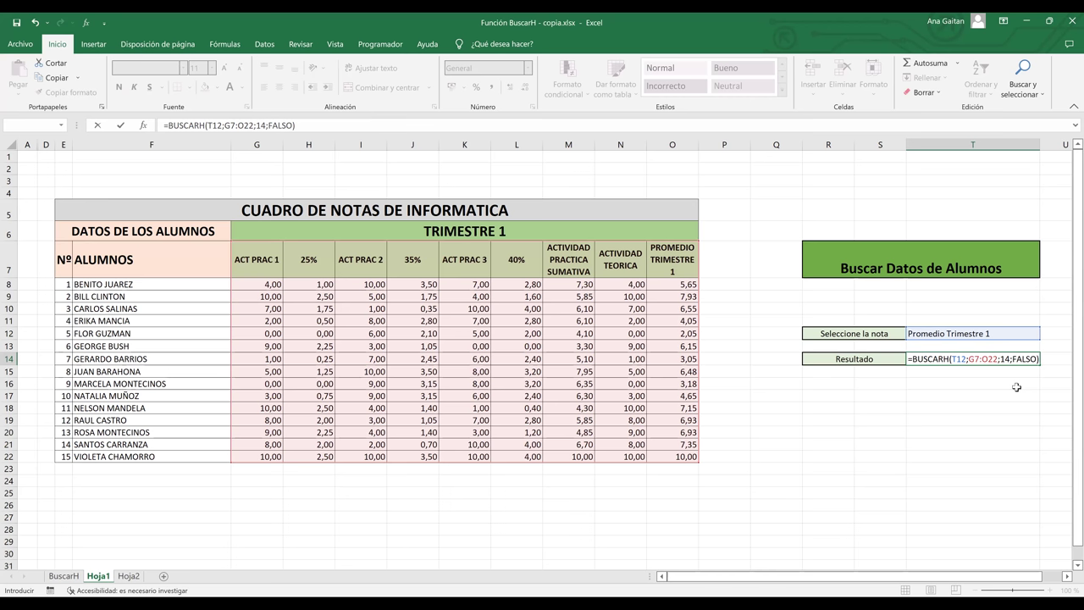
pyautogui.press('Return')
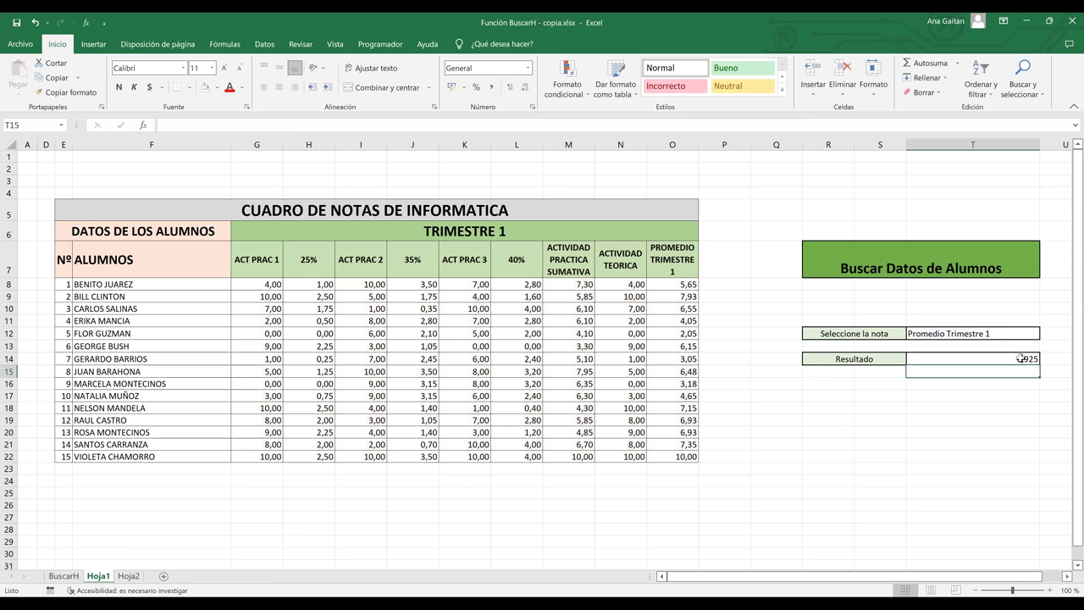
# Reduce the T14 result to two decimals and select student 13's record in row 20 to compare it
pyautogui.click(1021, 358)
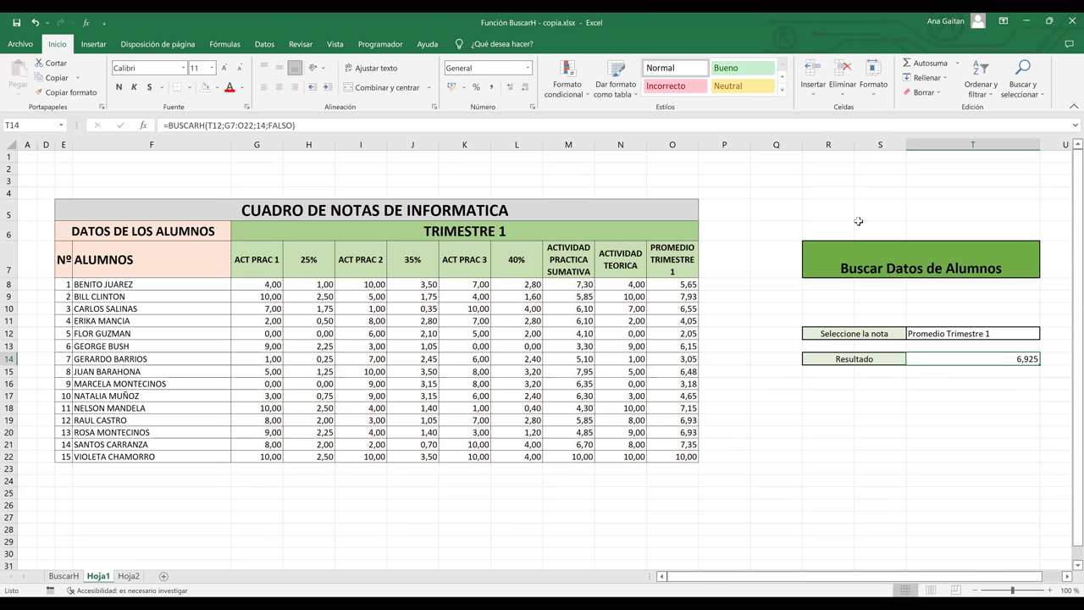
pyautogui.click(526, 90)
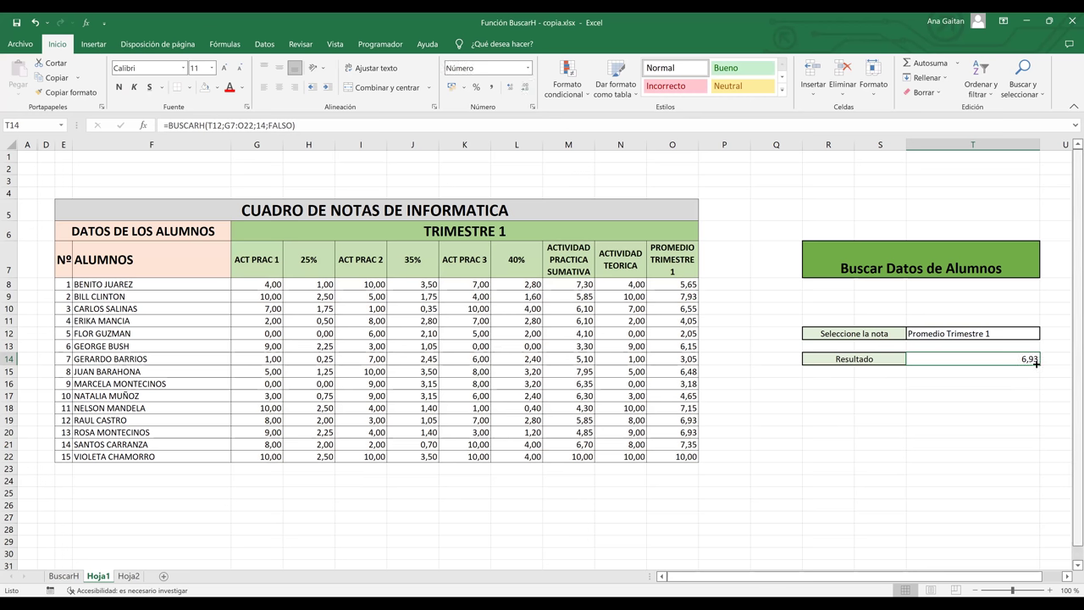
pyautogui.click(687, 432)
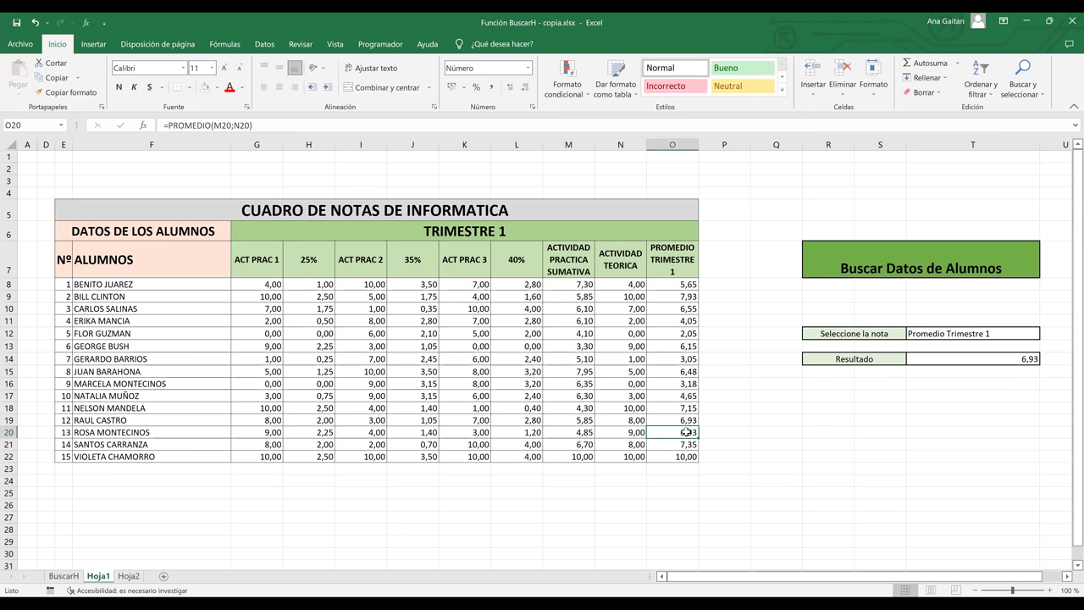
pyautogui.hotkey('ctrl', 'shift', 'Left')
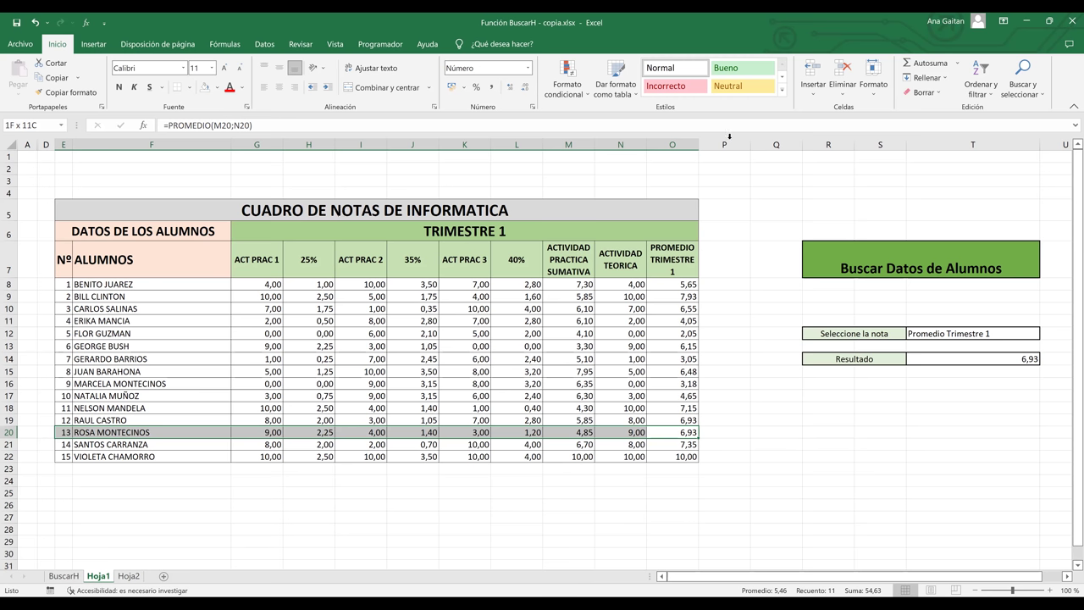
# Change the grade to look up in T12 to Act Prac 1
pyautogui.click(993, 335)
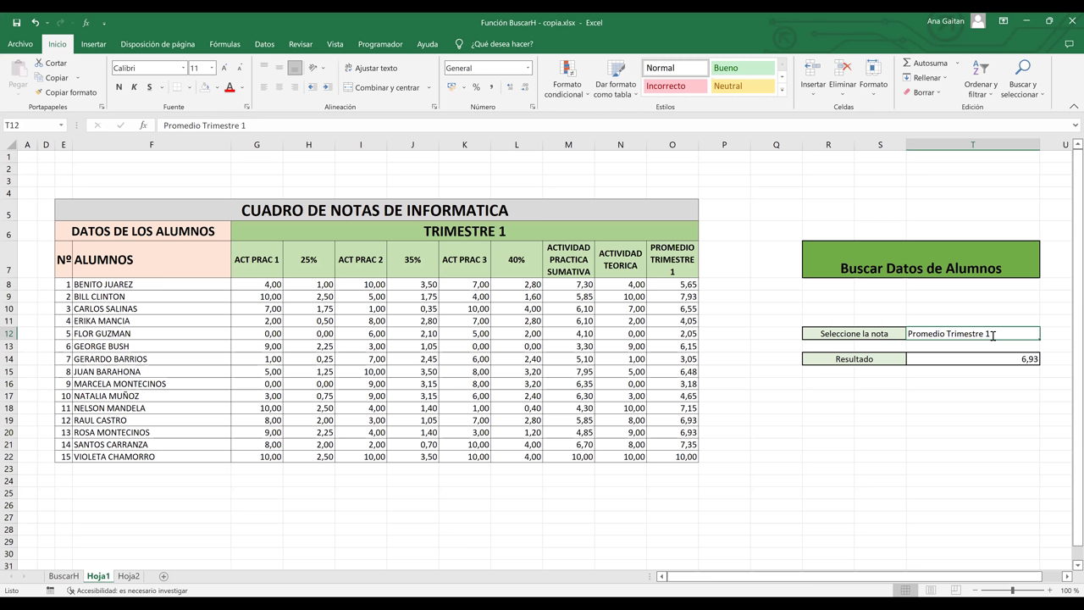
pyautogui.write('Act Prac 1')
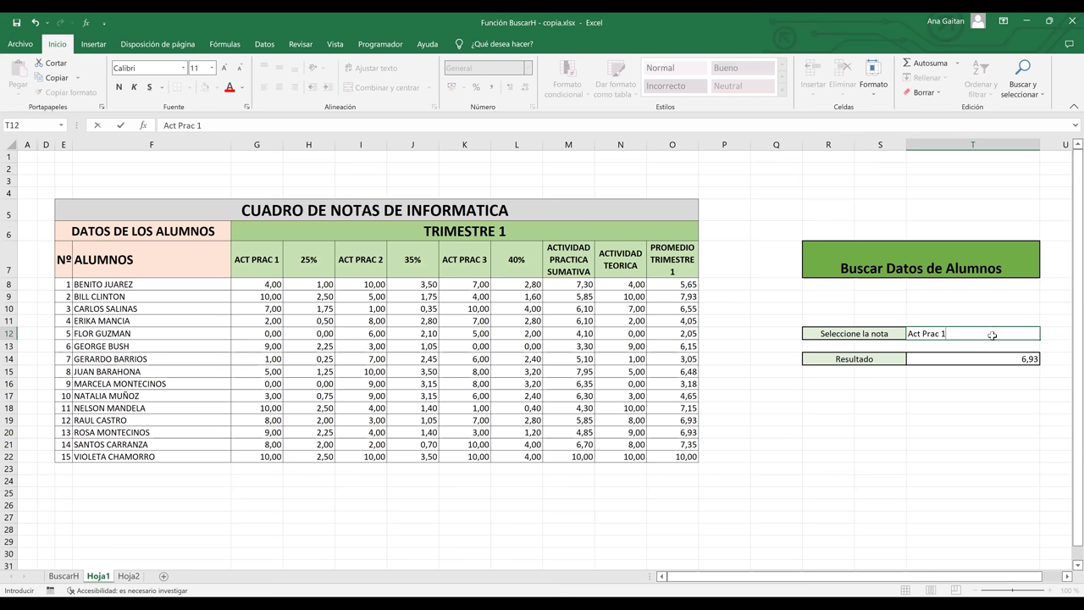
pyautogui.press('Return')
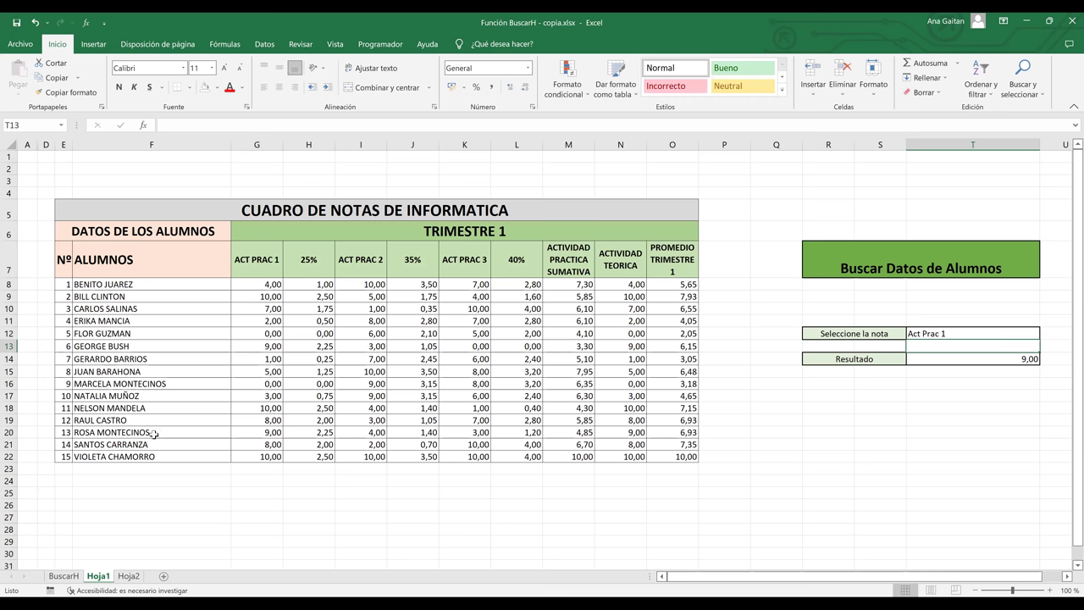
# Highlight student 13's ACT PRAC 1 grade in G20 with a light blue fill
pyautogui.click(254, 432)
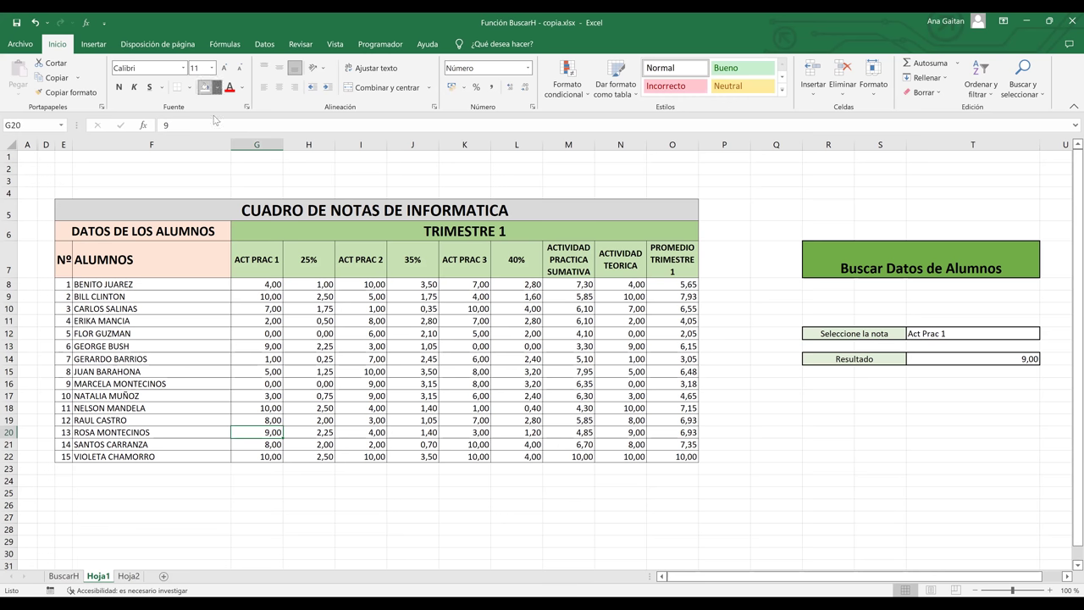
pyautogui.click(217, 87)
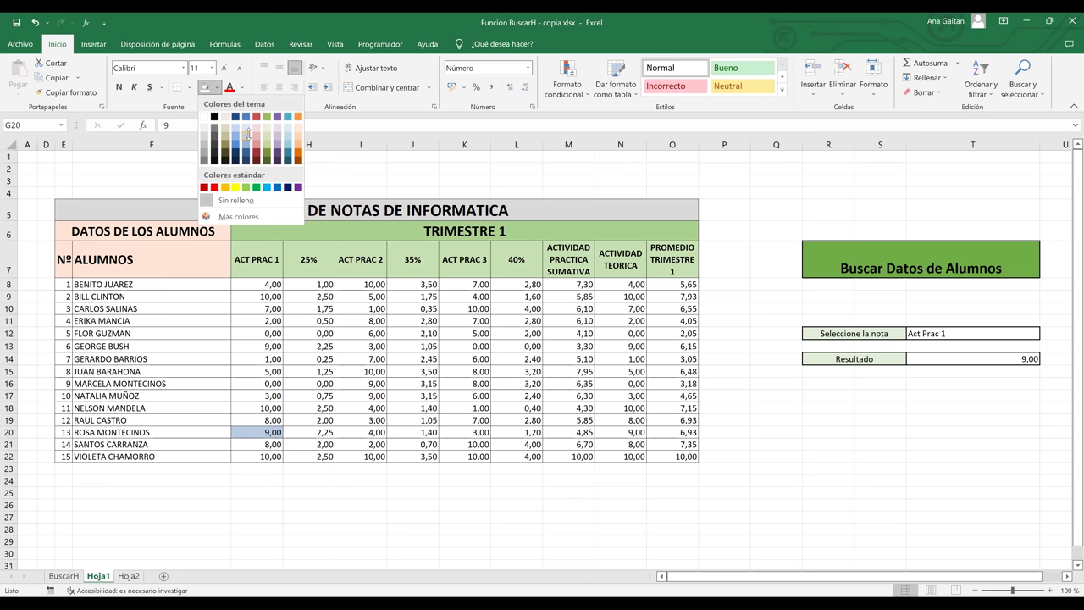
pyautogui.click(248, 134)
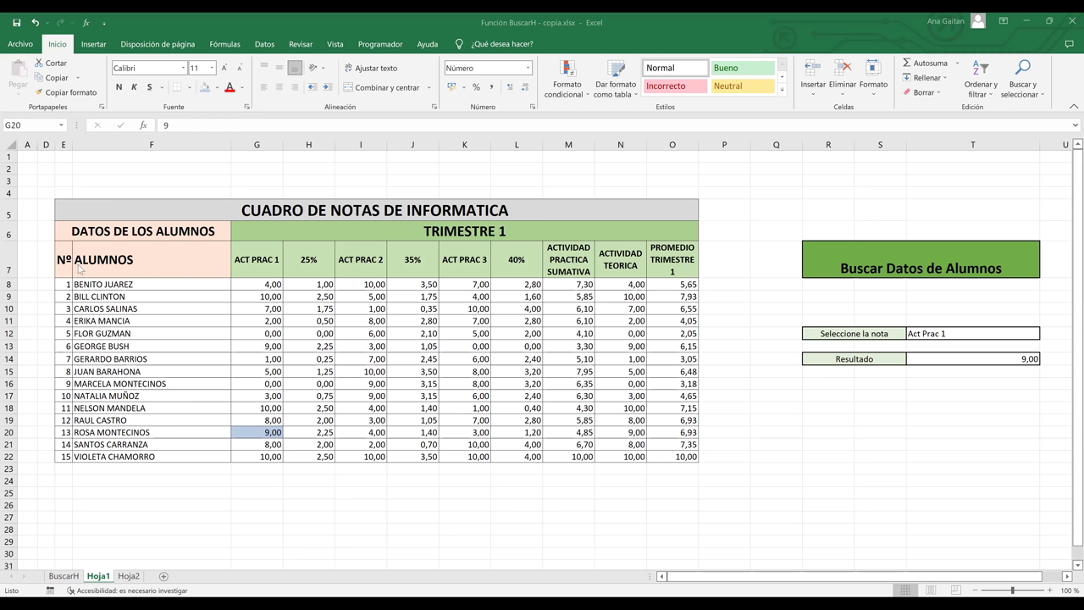
pyautogui.click(9, 168)
pyautogui.click(8, 180)
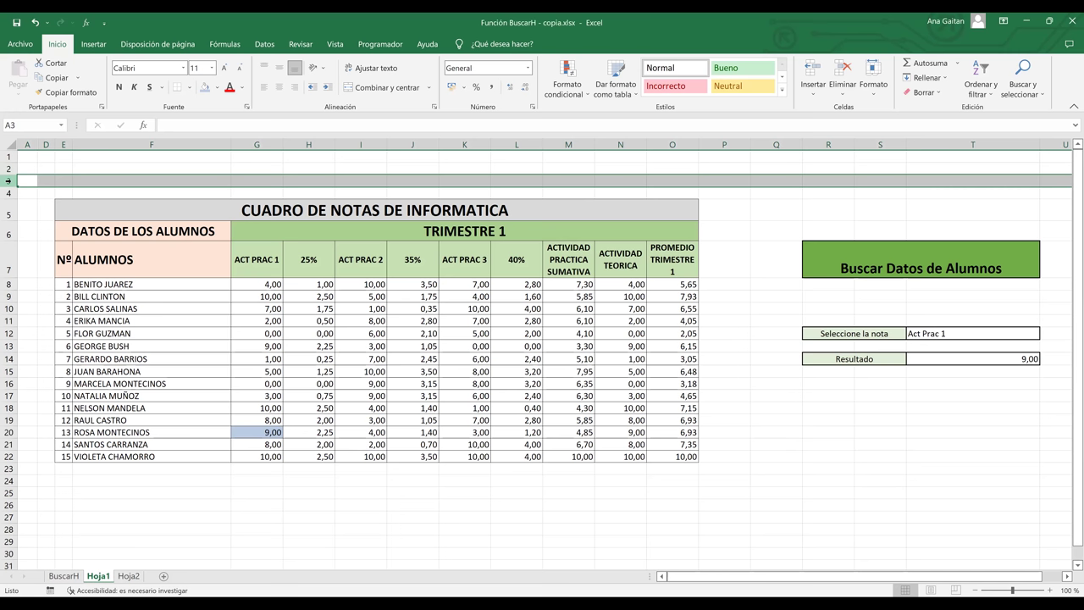
pyautogui.click(161, 306)
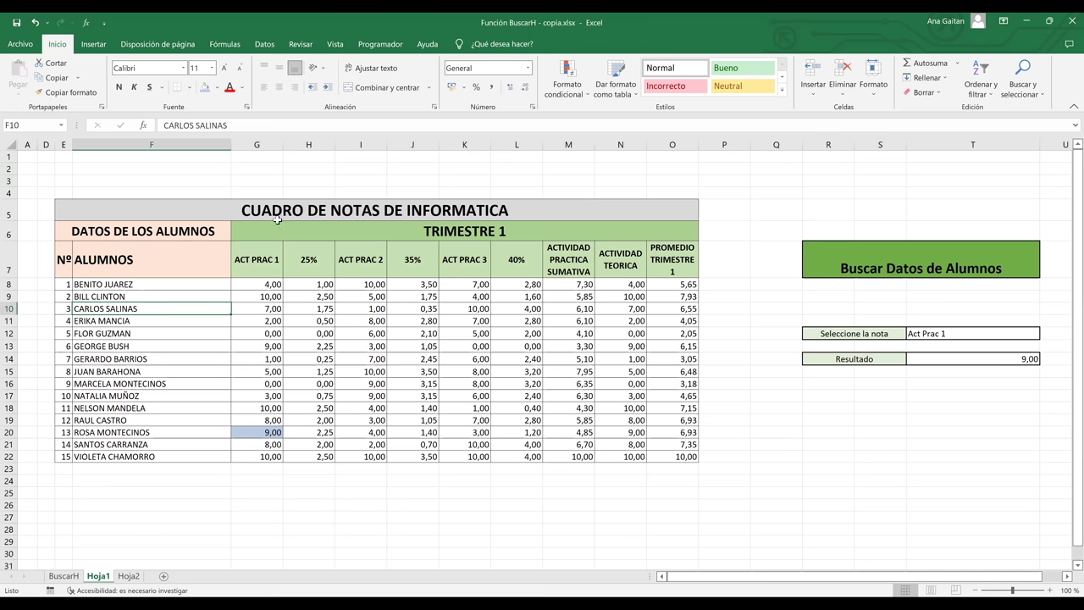
# Apply red borders to all cells of the grades range G7:O22
pyautogui.click(260, 254)
pyautogui.moveTo(312, 263); pyautogui.dragTo(664, 457)
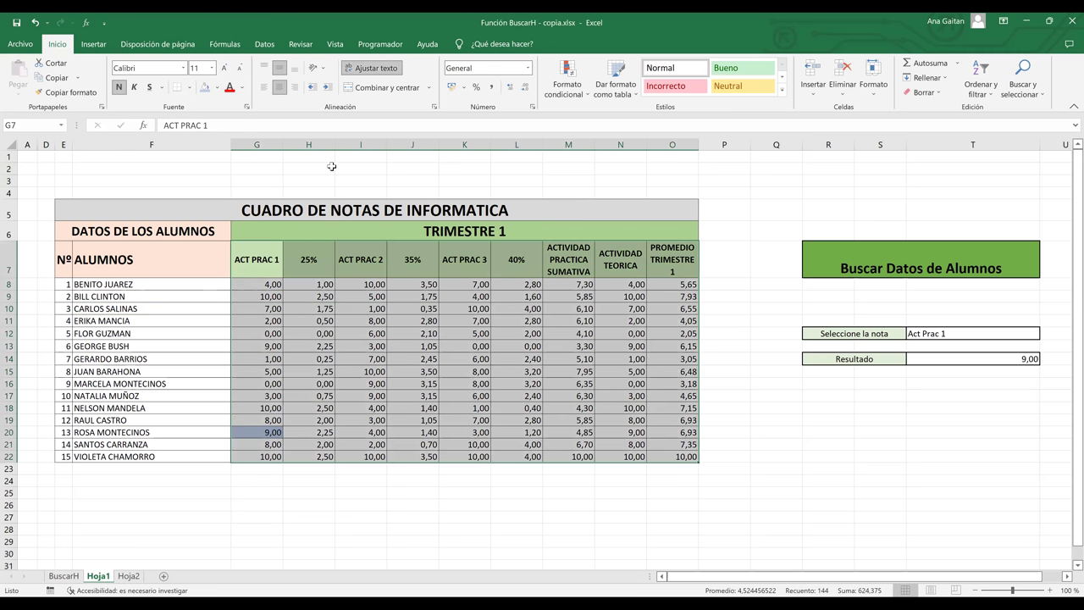
pyautogui.click(190, 87)
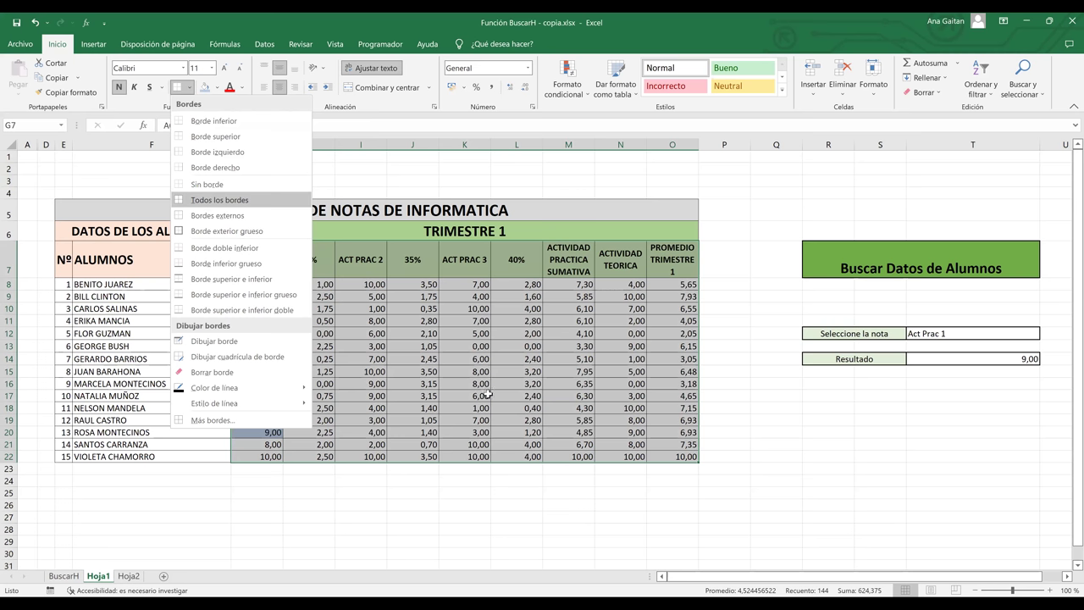
pyautogui.click(189, 92)
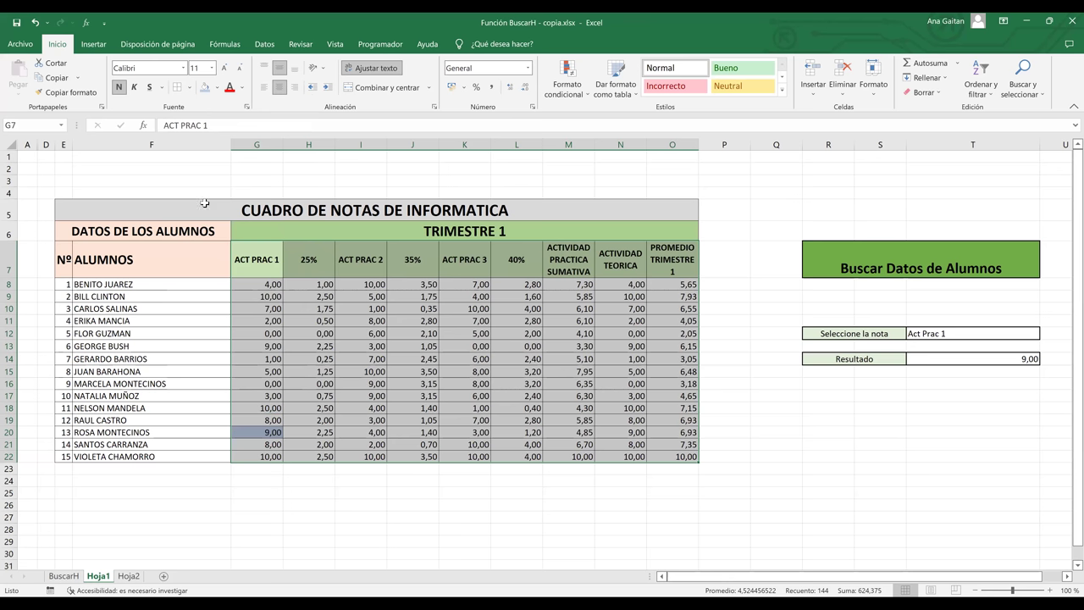
pyautogui.click(189, 87)
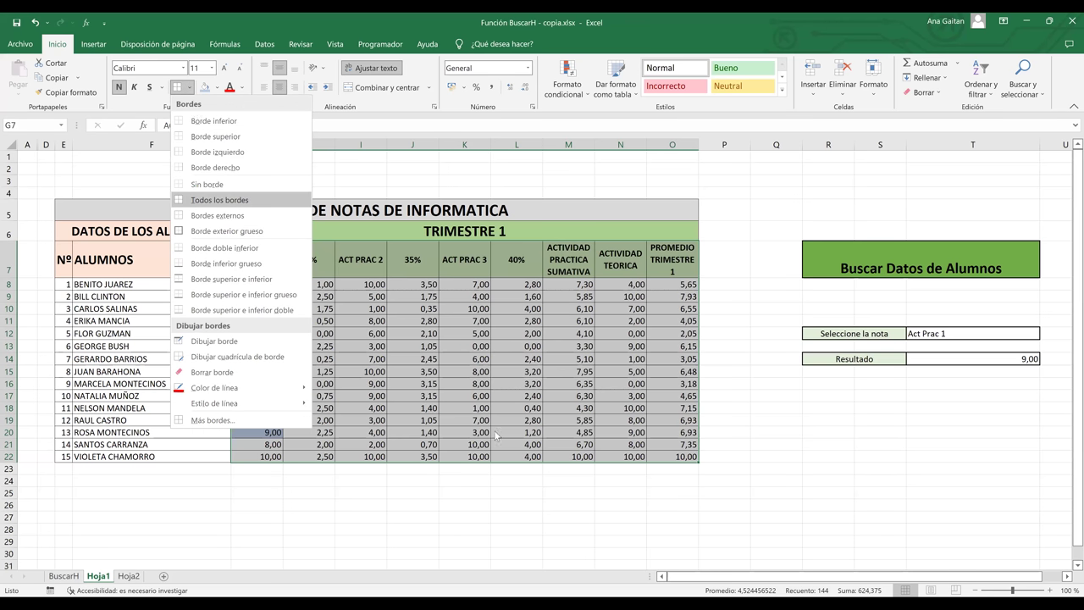
pyautogui.click(197, 312)
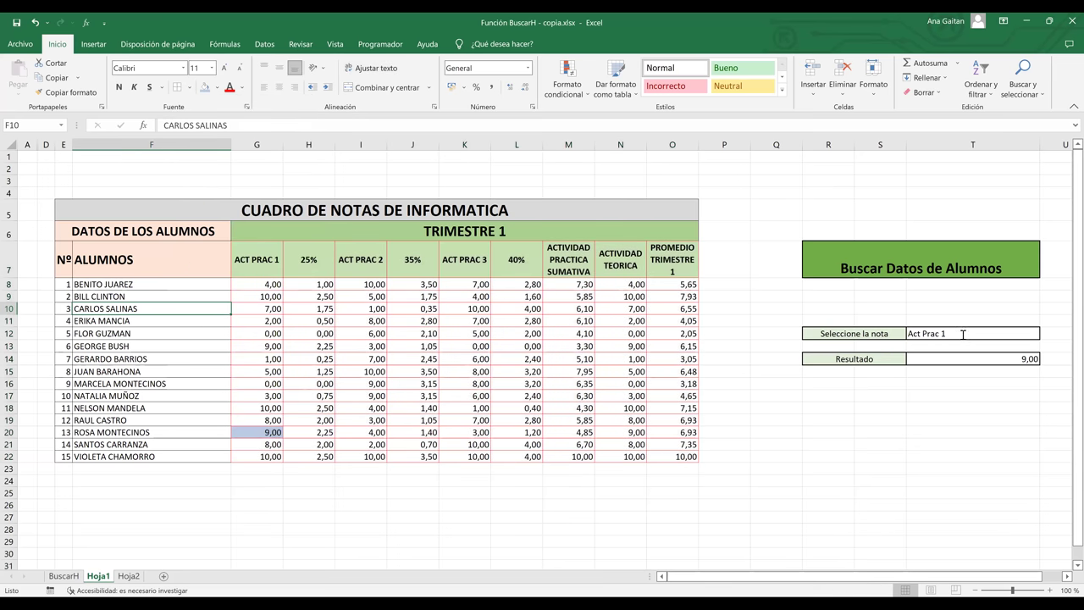
# Change the heading to look up in T12 to Alumnos
pyautogui.doubleClick(963, 335)
pyautogui.press('BackSpace')
pyautogui.press('BackSpace')
pyautogui.press('BackSpace')
pyautogui.press('BackSpace')
pyautogui.press('BackSpace')
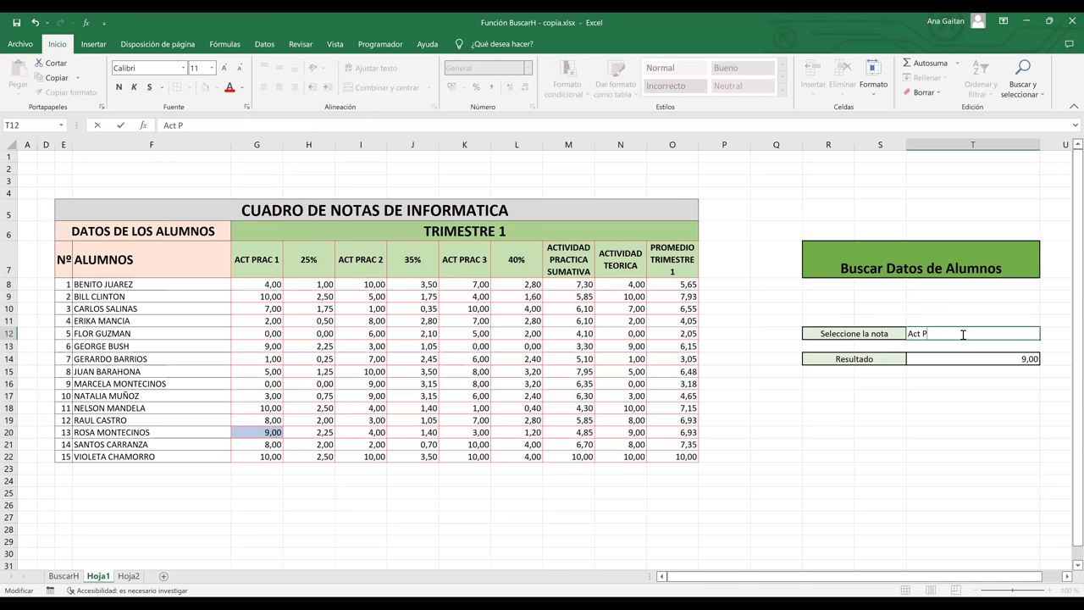
pyautogui.press('BackSpace')
pyautogui.press('BackSpace')
pyautogui.press('BackSpace')
pyautogui.press('BackSpace')
pyautogui.press('BackSpace')
pyautogui.write('A')
pyautogui.write('lu')
pyautogui.write('mna')
pyautogui.write('s')
pyautogui.press('Return')
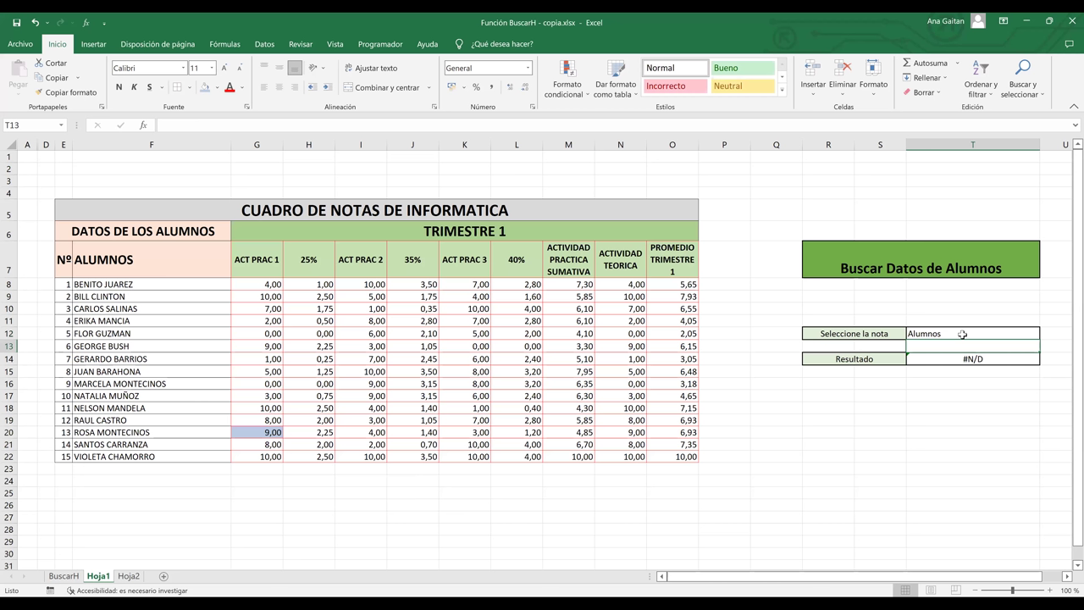
# Compare the ALUMNOS heading in F7 with the activity headings in G7:O7 inside the red-bordered lookup range
pyautogui.click(138, 255)
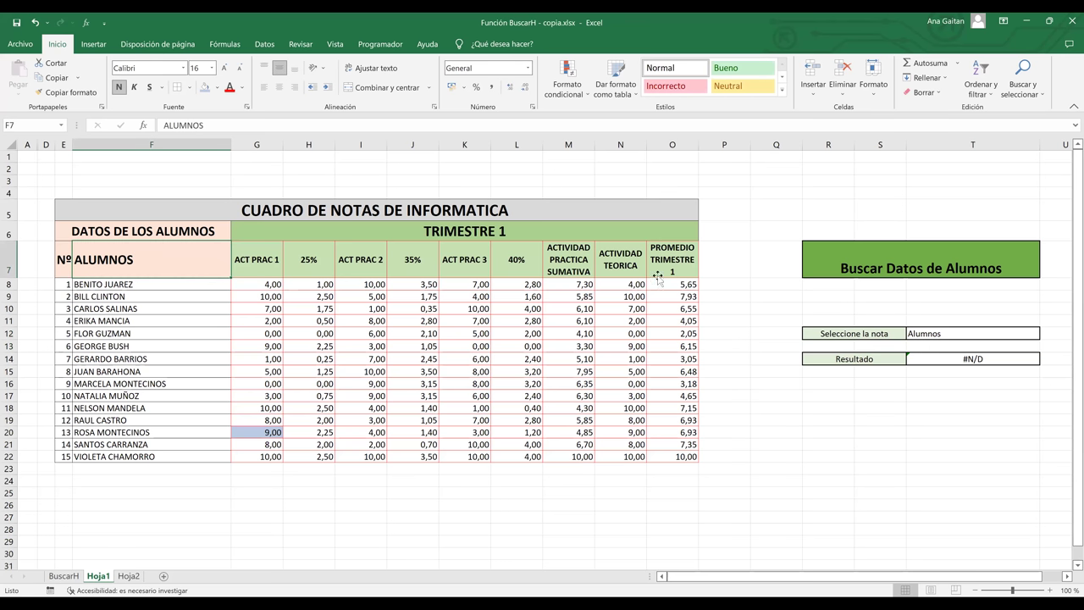
pyautogui.moveTo(256, 260); pyautogui.dragTo(672, 259)
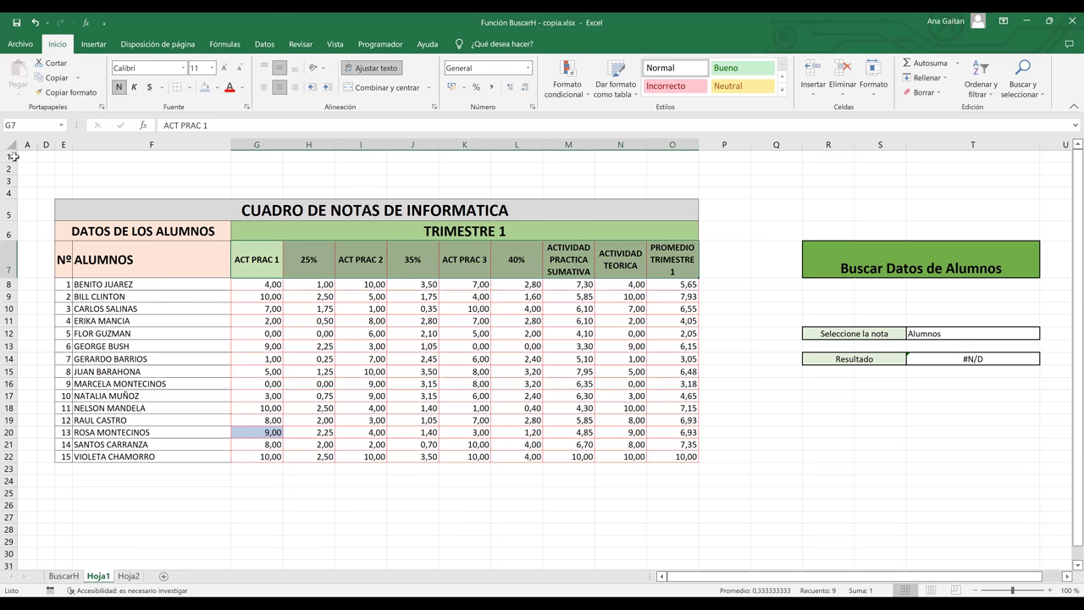
pyautogui.click(8, 193)
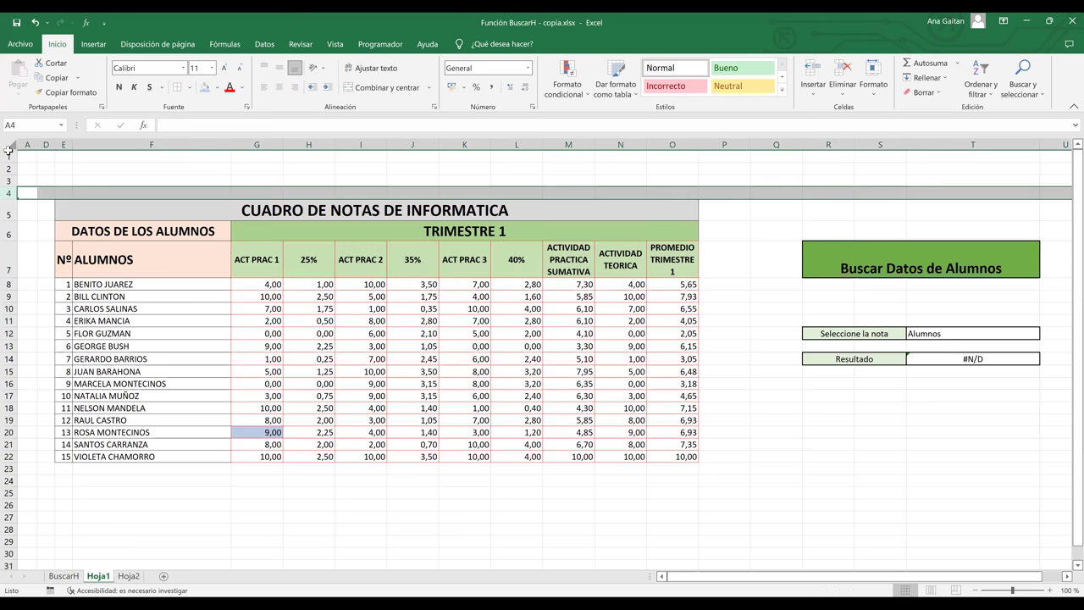
pyautogui.click(123, 372)
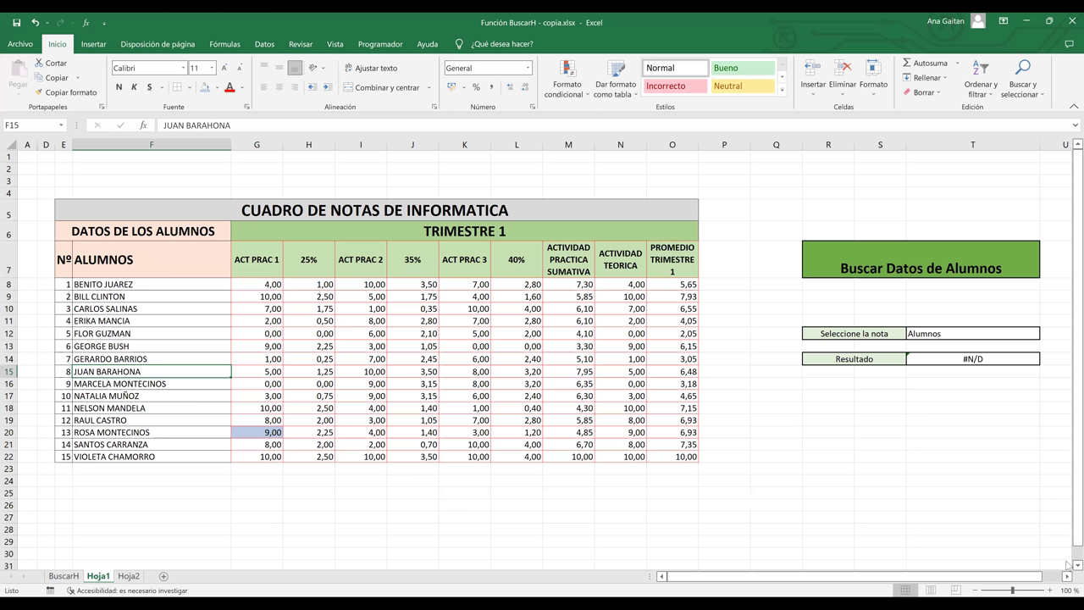
# Fill the empty cells P26:P31 below the grades table with light blue and go down through them from P26
pyautogui.scroll(-1, 1069, 565)
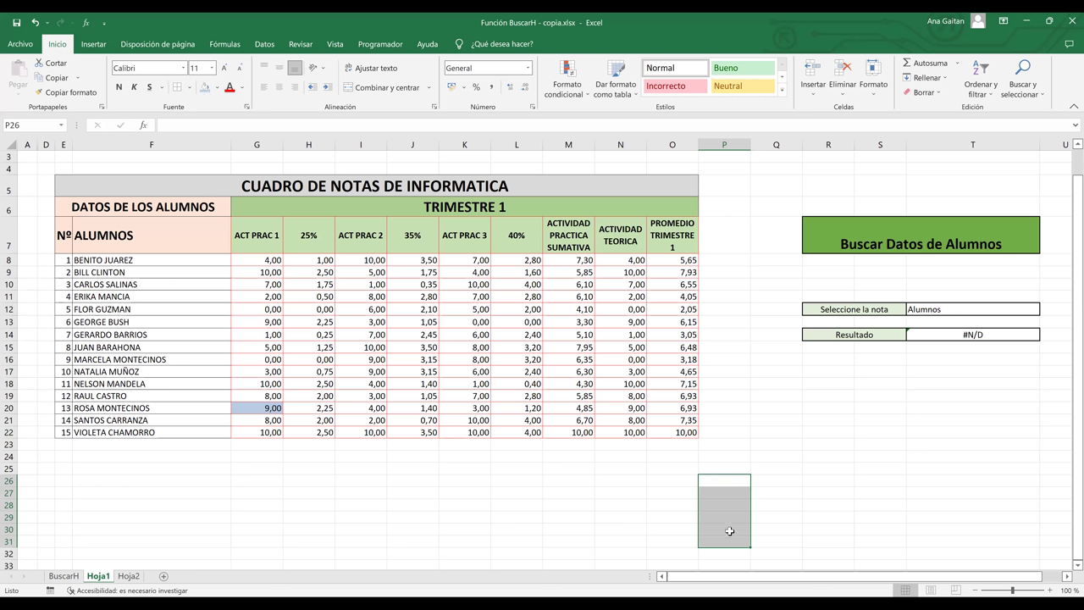
pyautogui.click(845, 519)
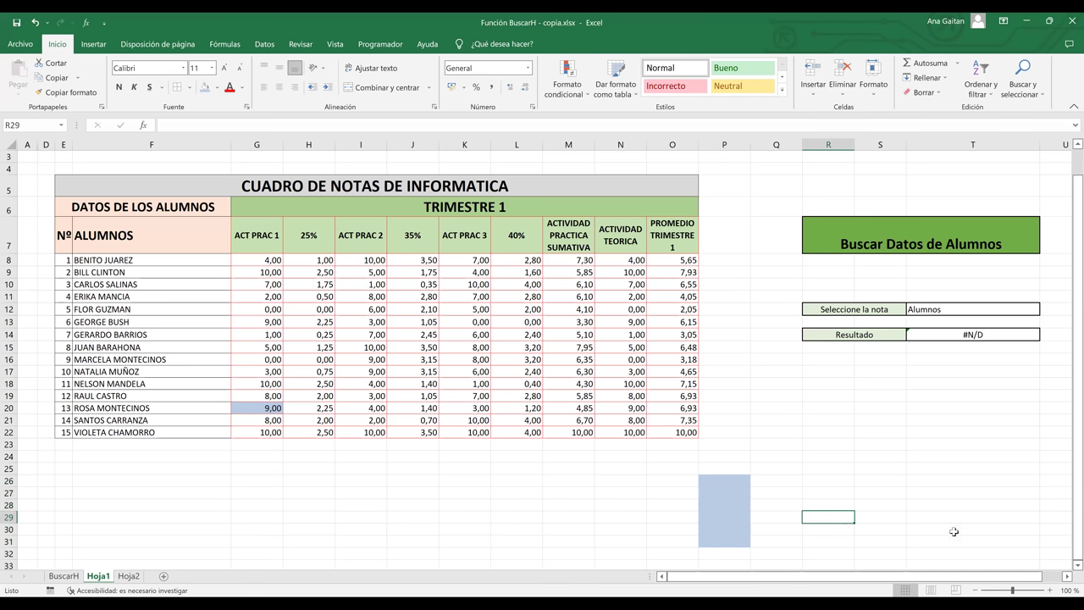
pyautogui.click(727, 479)
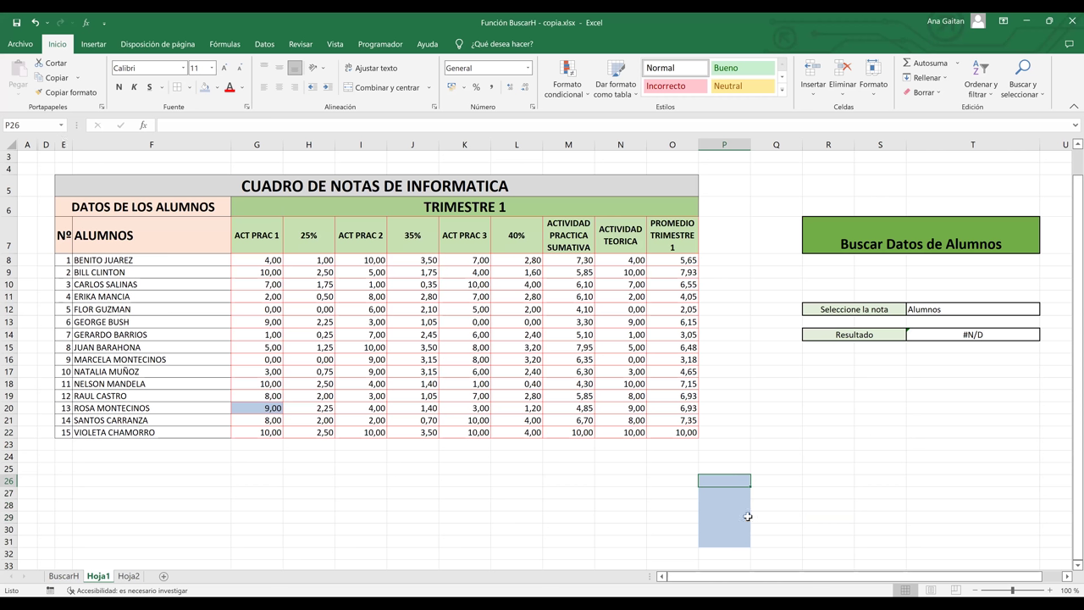
pyautogui.press('Return')
pyautogui.press('Return')
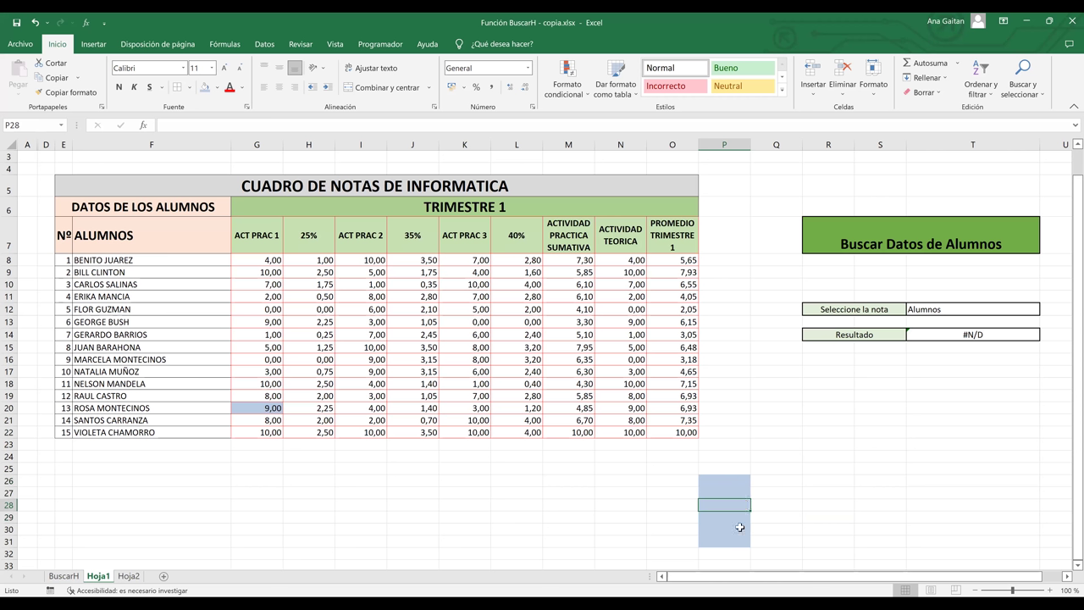
pyautogui.press('Return')
pyautogui.press('Return')
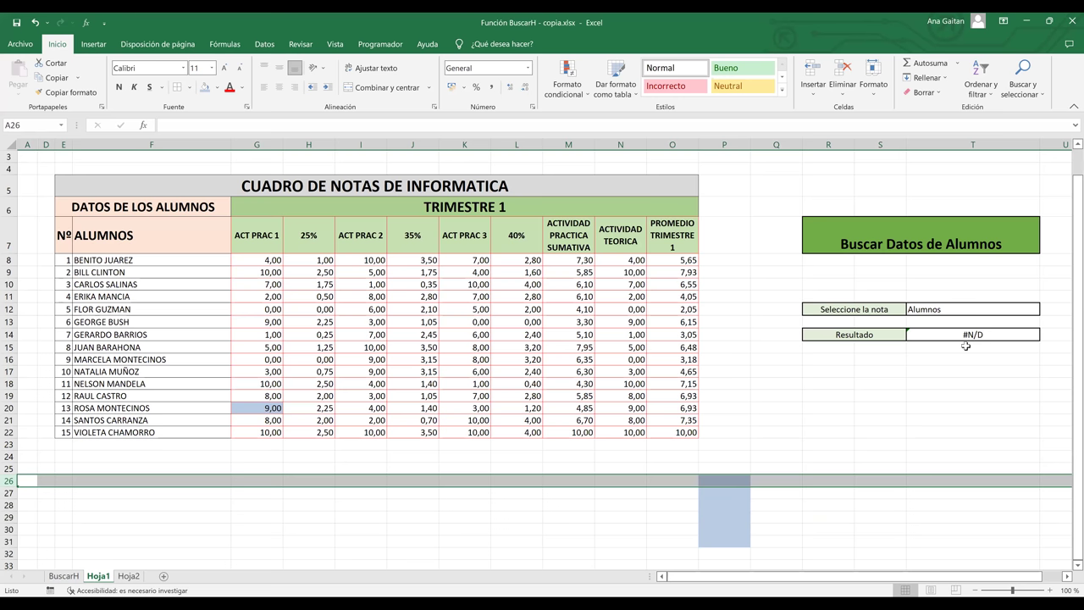
pyautogui.doubleClick(966, 310)
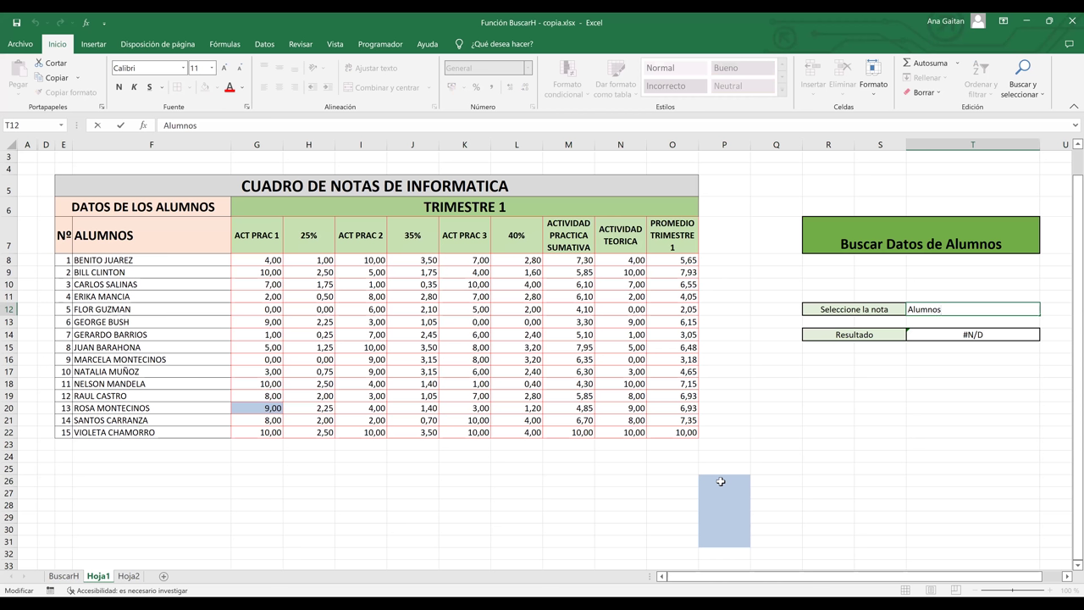
pyautogui.click(732, 245)
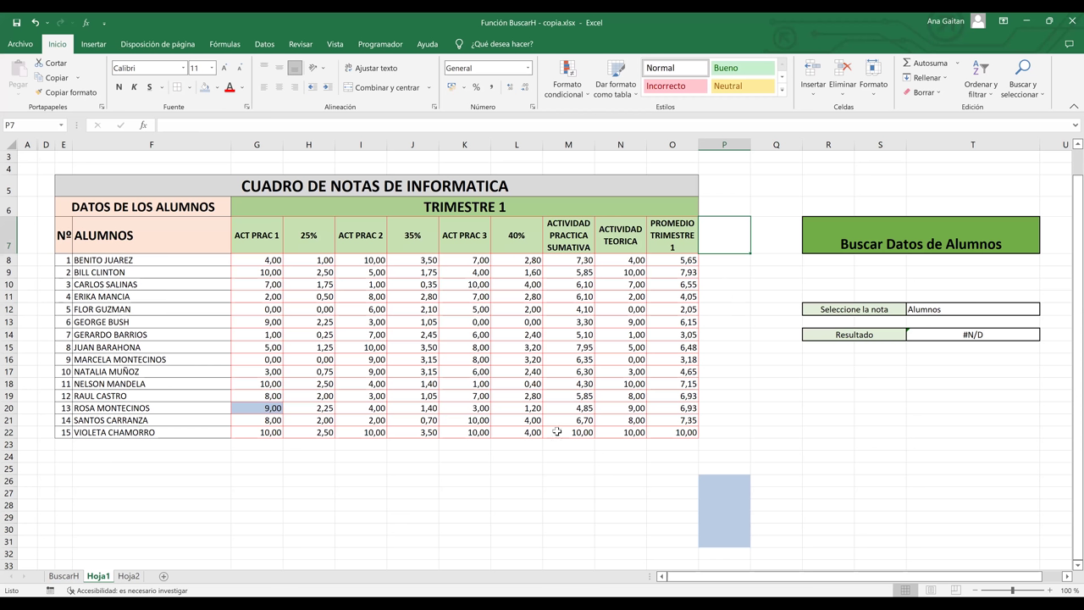
pyautogui.press('Down')
pyautogui.press('Down')
pyautogui.press('Down')
pyautogui.press('Down')
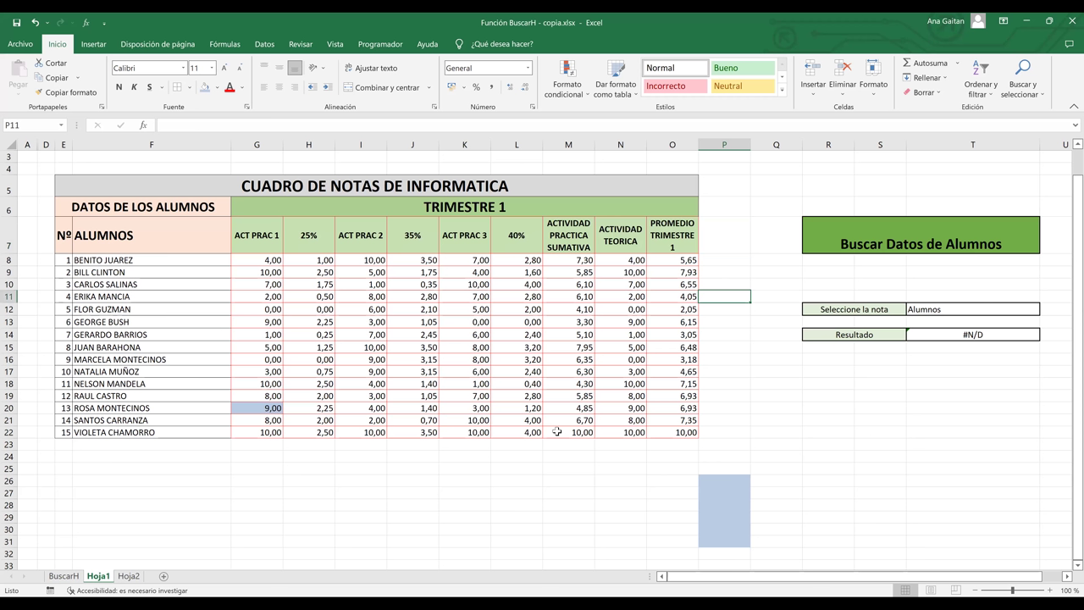
pyautogui.click(621, 42)
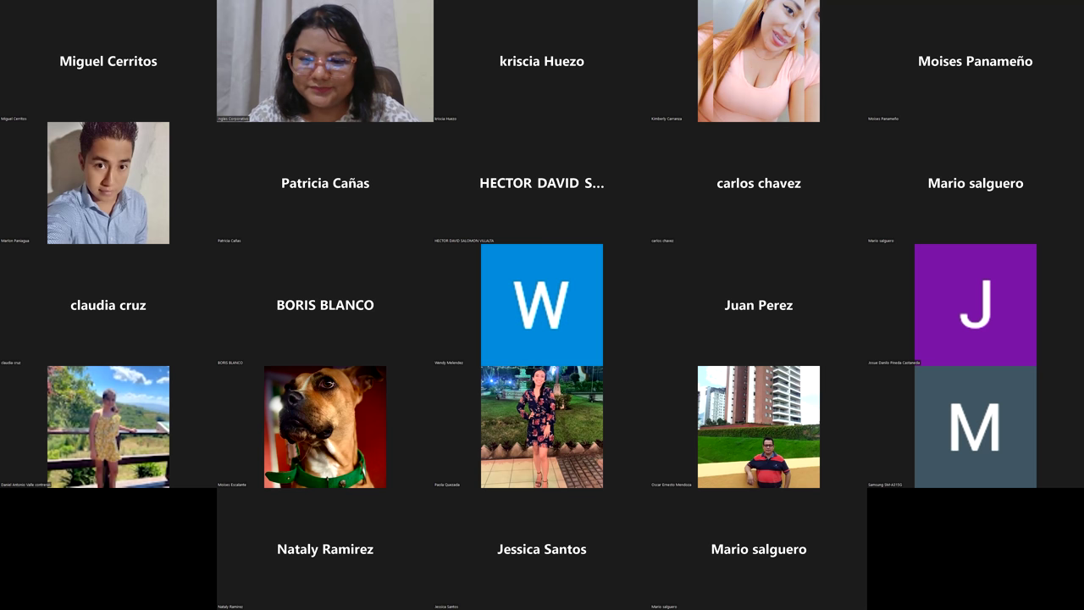